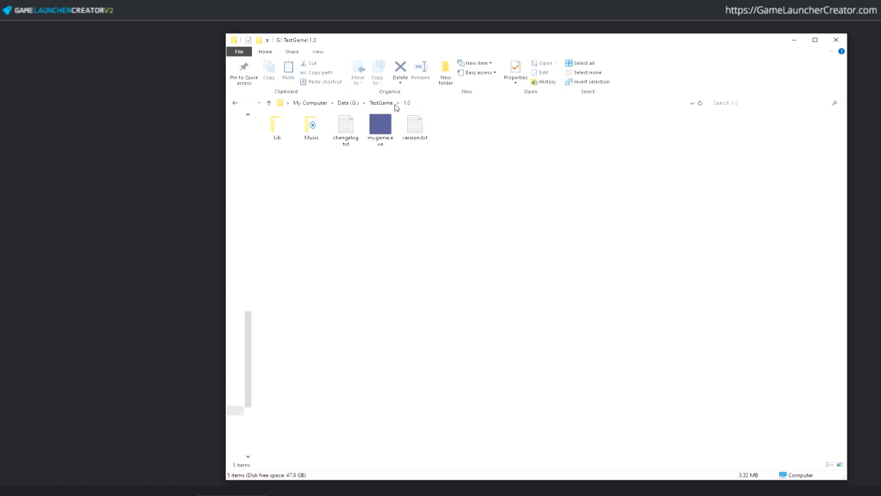
- Open the TestGame 1.0 folder, check version.txt in Notepad, then delete it
click(394, 106)
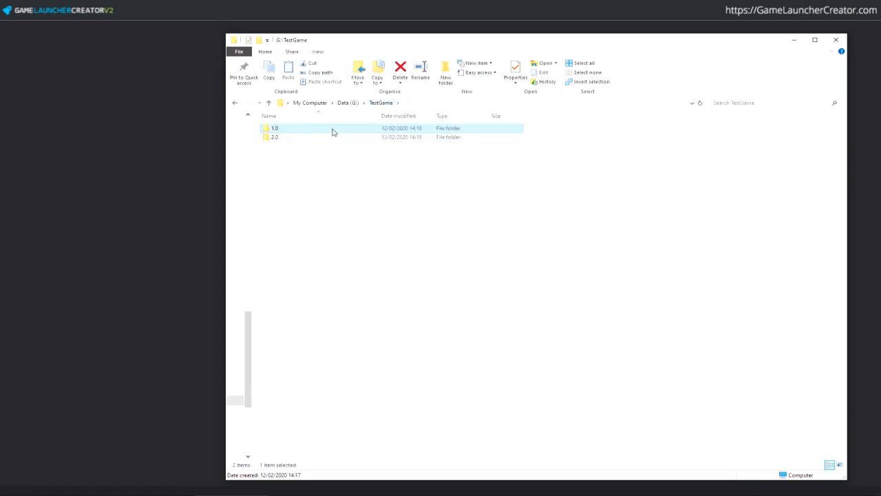
mouse_move(332, 131)
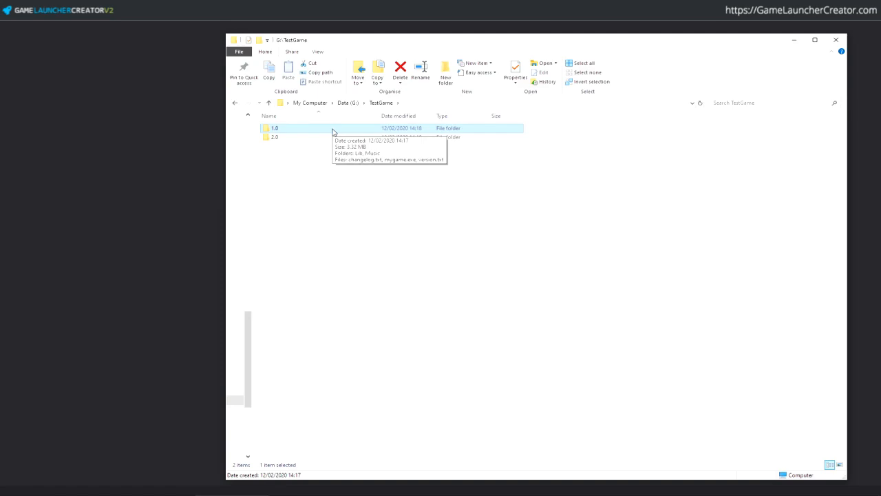
double_click(333, 131)
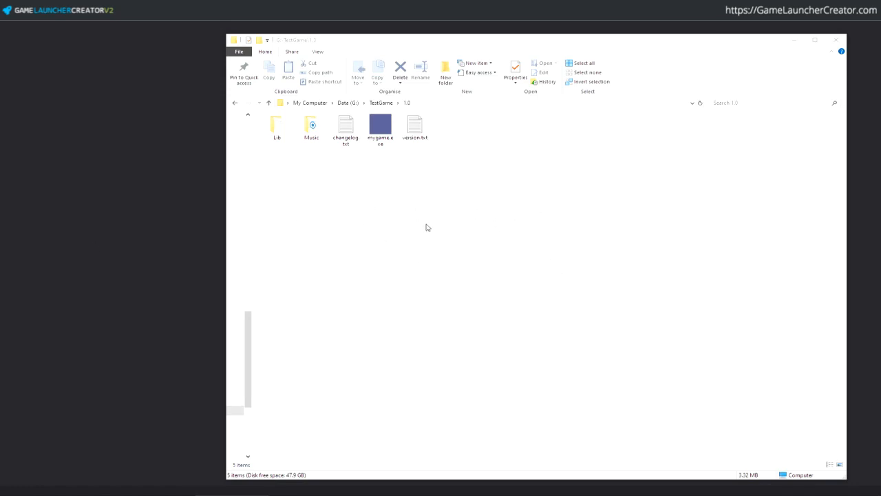
drag(437, 183, 279, 121)
click(396, 184)
double_click(416, 130)
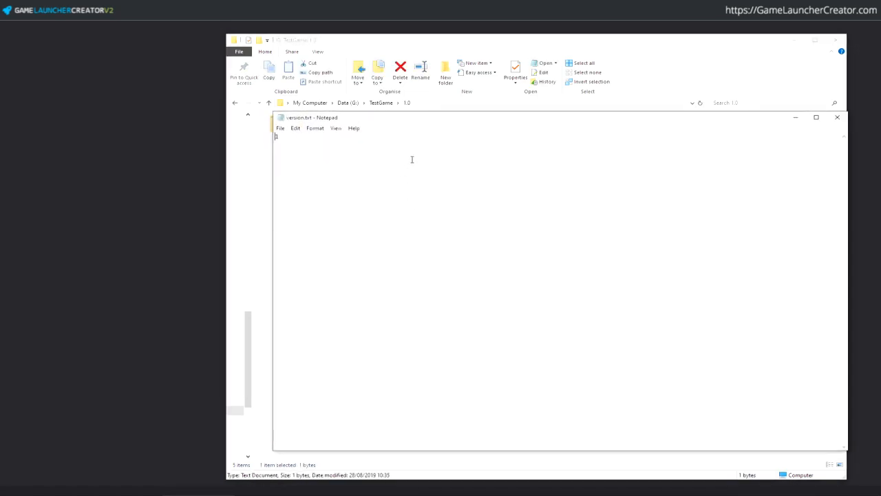
click(845, 122)
key(Delete)
key(Return)
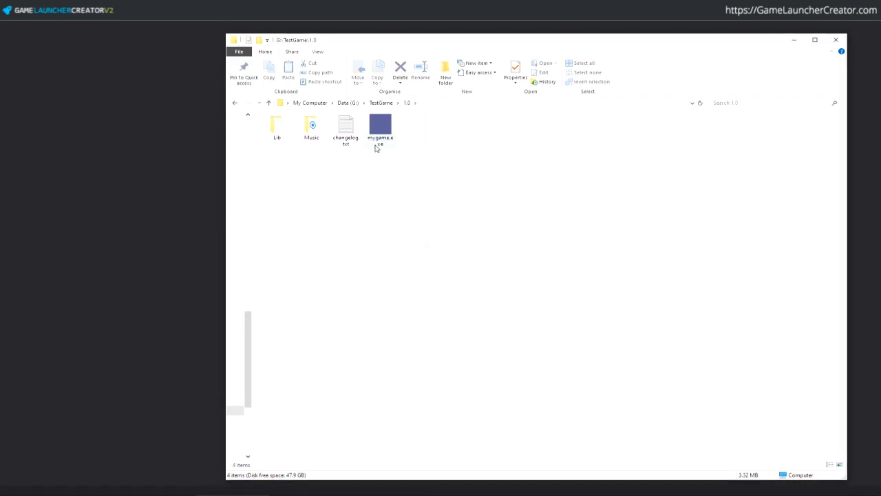
- Browse the Lib and Music folders and read changelog.txt
click(377, 144)
double_click(288, 137)
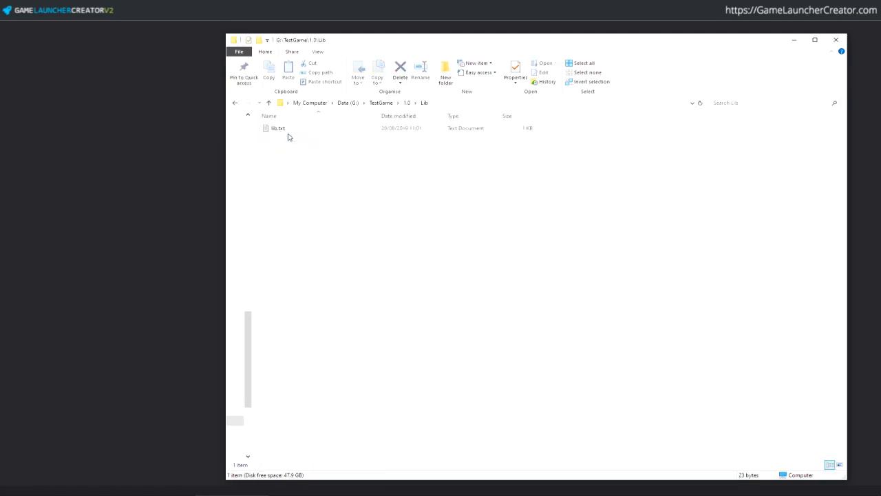
click(407, 103)
double_click(317, 133)
click(317, 130)
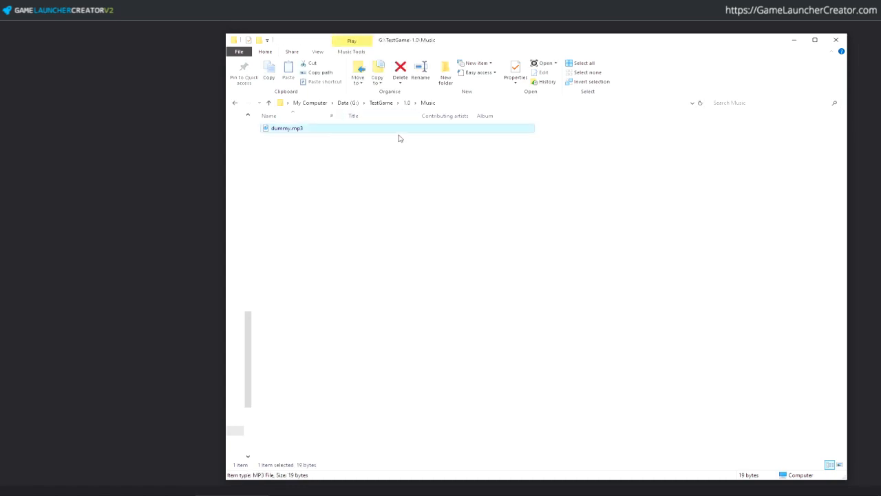
click(406, 102)
click(353, 141)
double_click(353, 141)
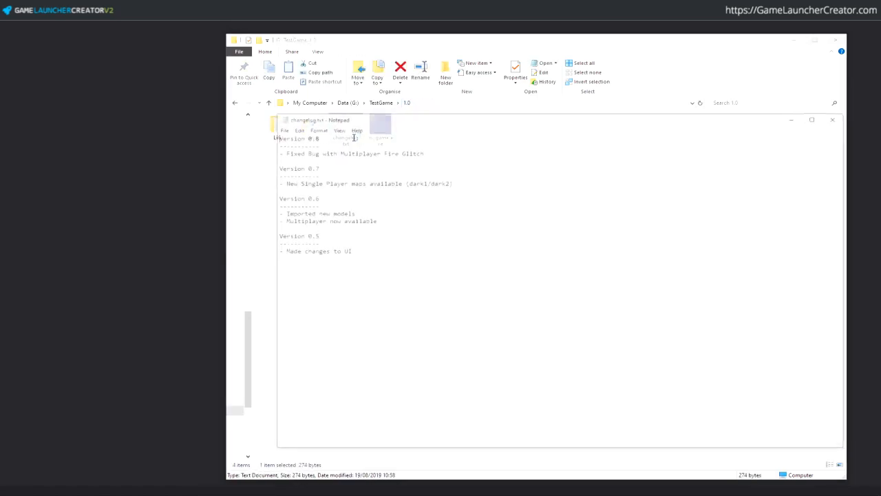
click(837, 117)
- Launch mygame.exe to test the game
click(408, 167)
click(387, 136)
double_click(387, 136)
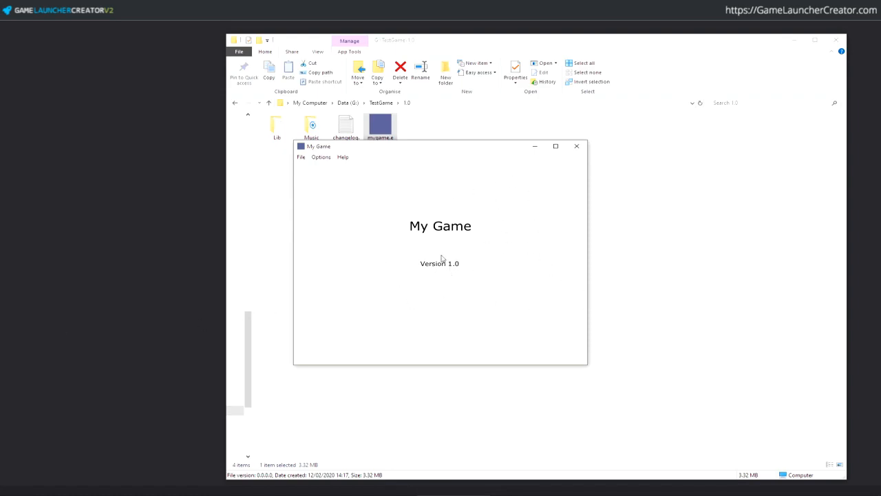
- Close the My Game window and bring up the Game Launcher Creator main menu
click(582, 146)
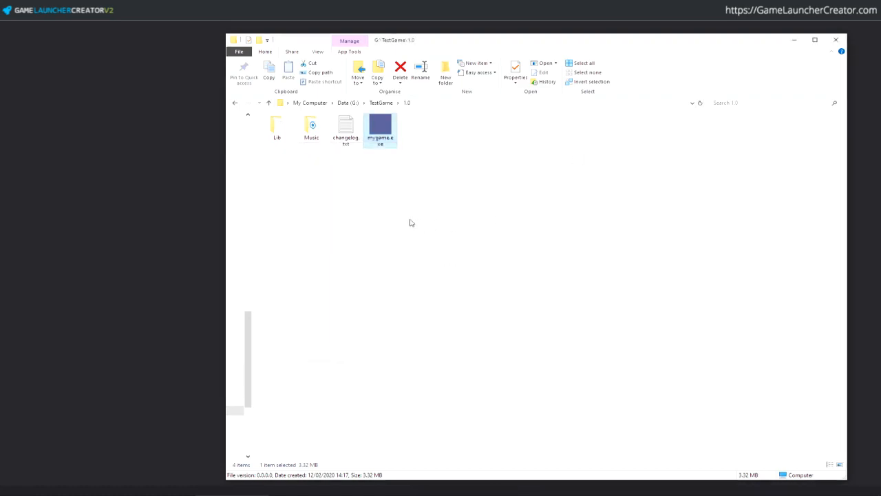
mouse_move(416, 203)
mouse_down()
mouse_move(250, 115)
mouse_move(413, 187)
mouse_up()
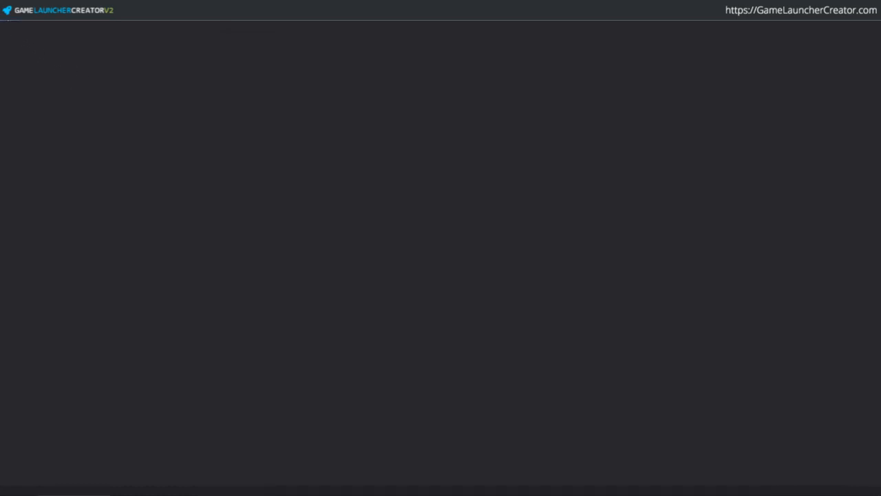
click(21, 11)
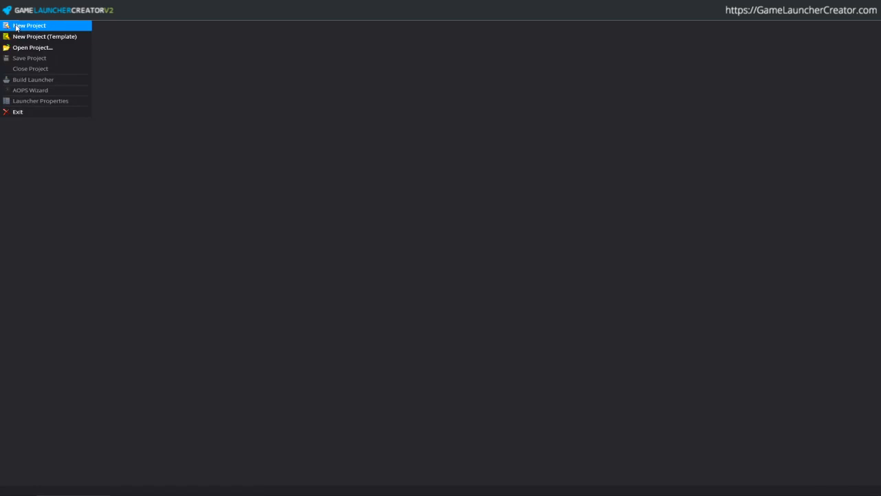
- Preview the Blank 800x480, 1280x720 and 1920x1080 templates, then cancel
click(16, 27)
click(279, 205)
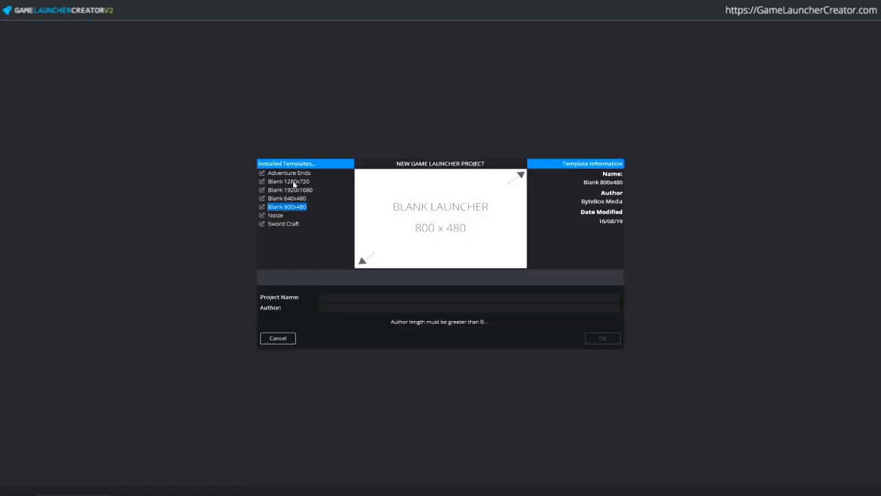
click(294, 183)
click(297, 191)
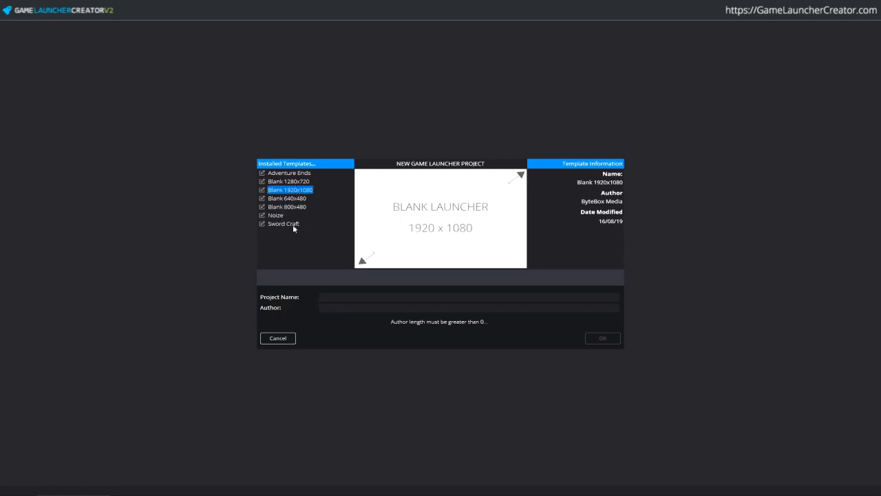
click(289, 339)
- Preview the Titan, Epic Game, ARM, RClan and Strobe templates, then cancel
click(9, 19)
click(29, 36)
click(273, 190)
click(273, 181)
click(272, 173)
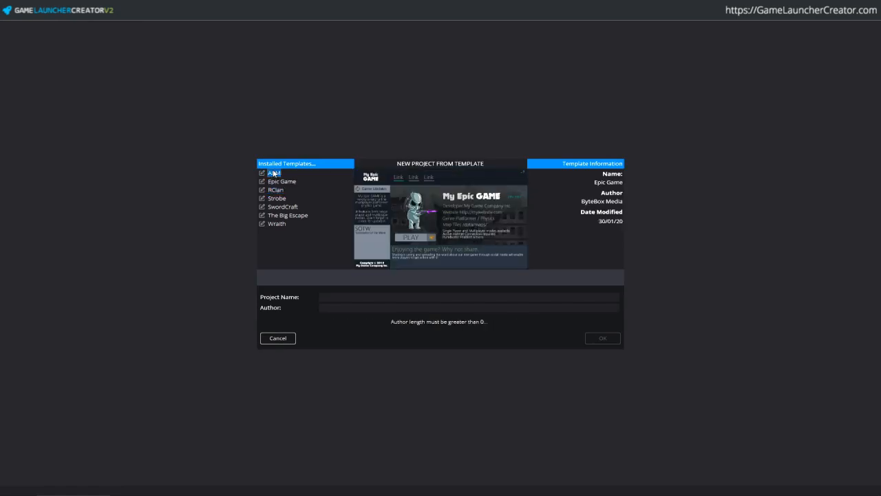
click(276, 190)
click(284, 198)
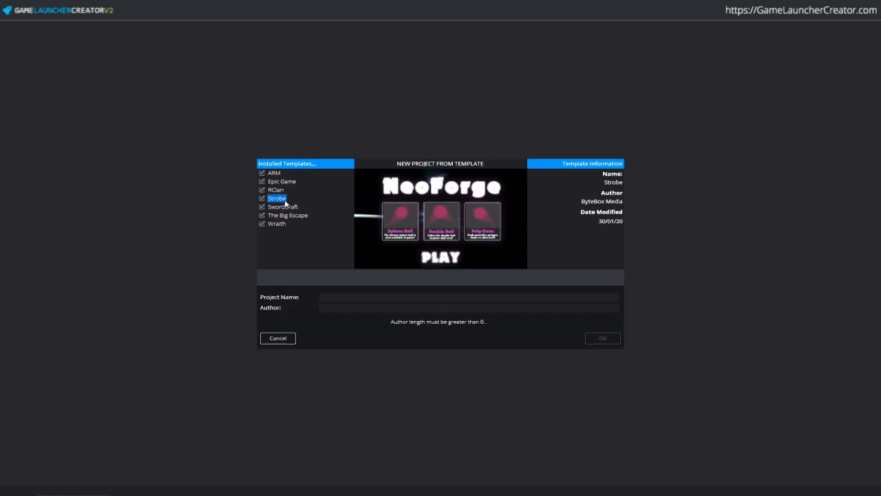
key(Down)
key(Down)
key(Down)
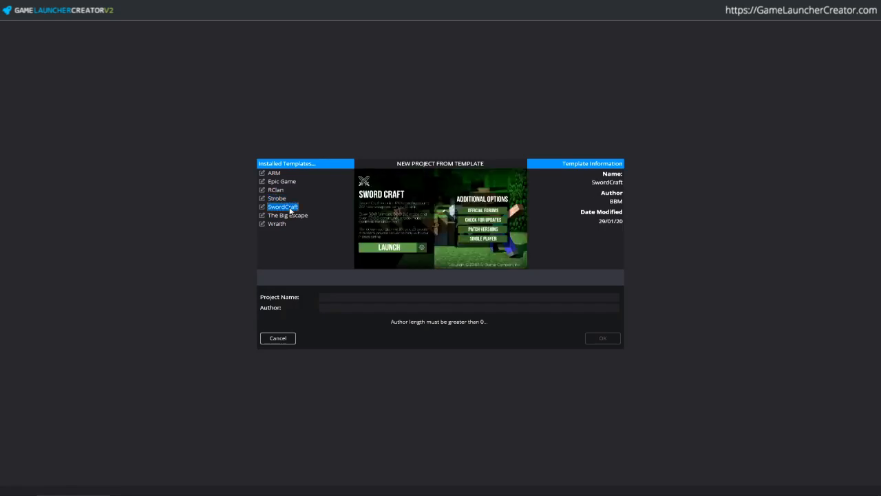
key(Up)
key(Up)
key(Up)
key(Up)
key(Up)
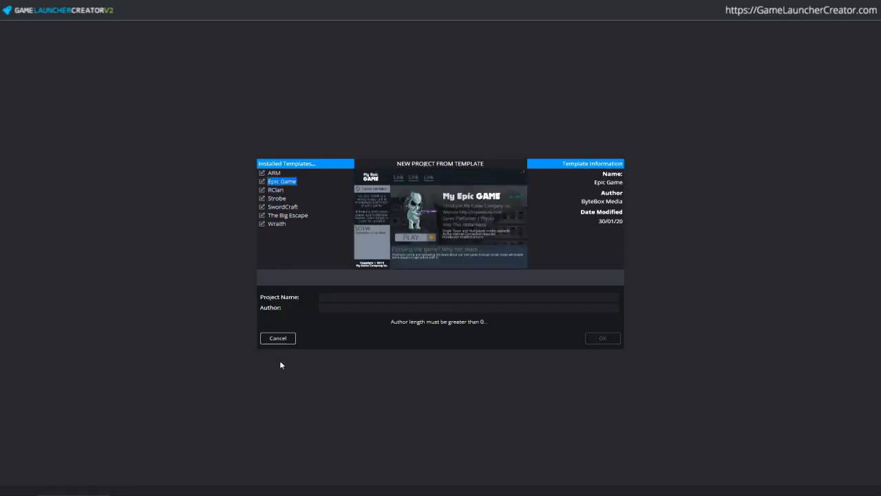
click(290, 341)
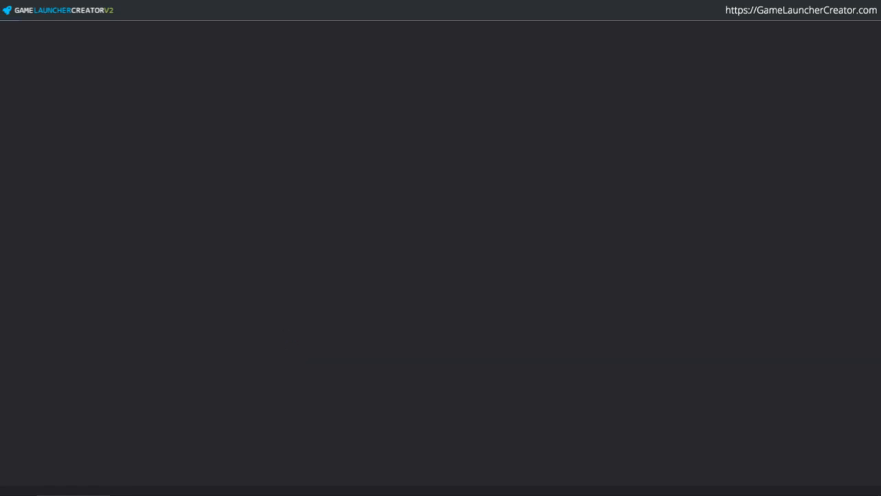
- Choose the SwordCraft template, name the project 'Test Game Twitch' and enter the author
click(18, 10)
click(15, 36)
click(283, 216)
click(284, 208)
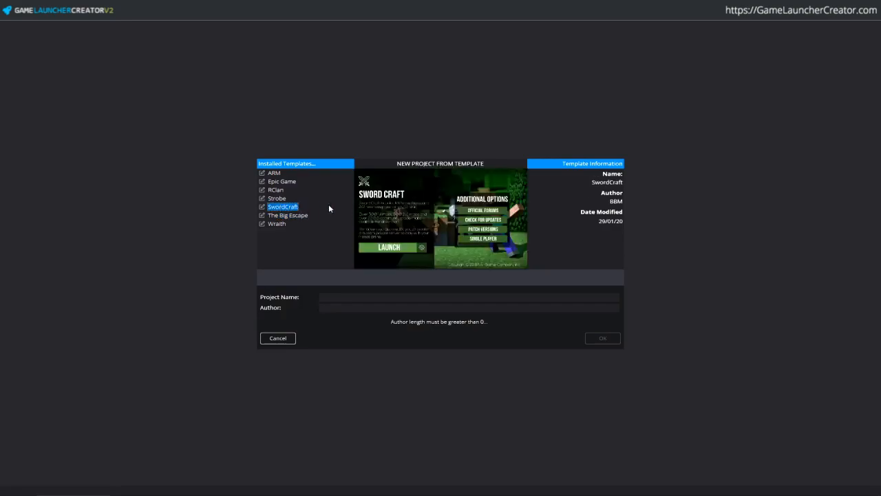
click(360, 298)
text(Test Game Twitch)
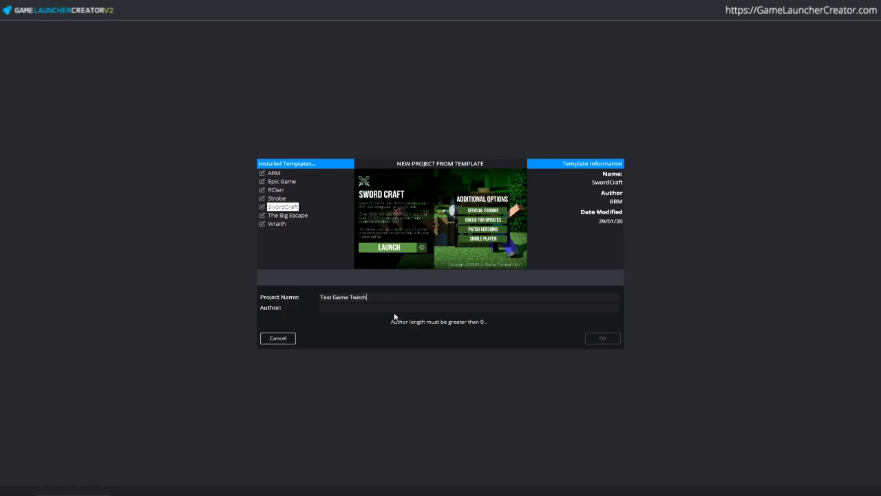
text(BBM)
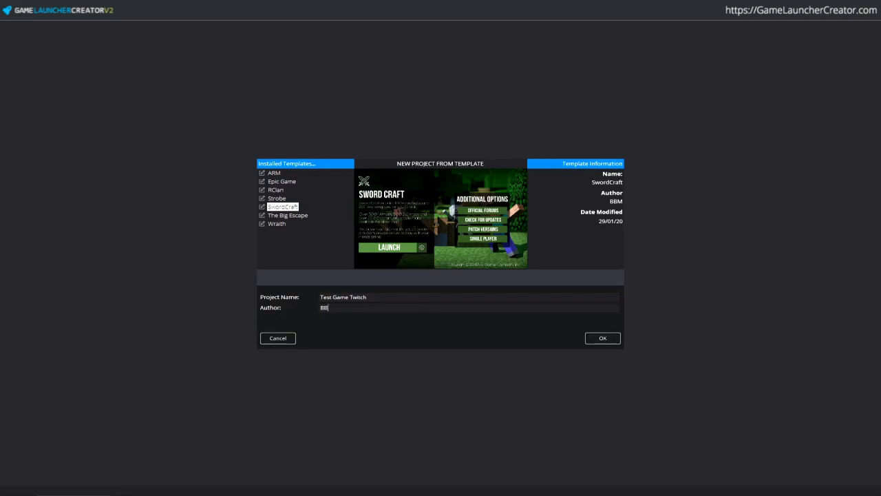
- Create the Test Game Twitch project and tick Enable Patcher under AOPS in Launcher Properties
click(603, 338)
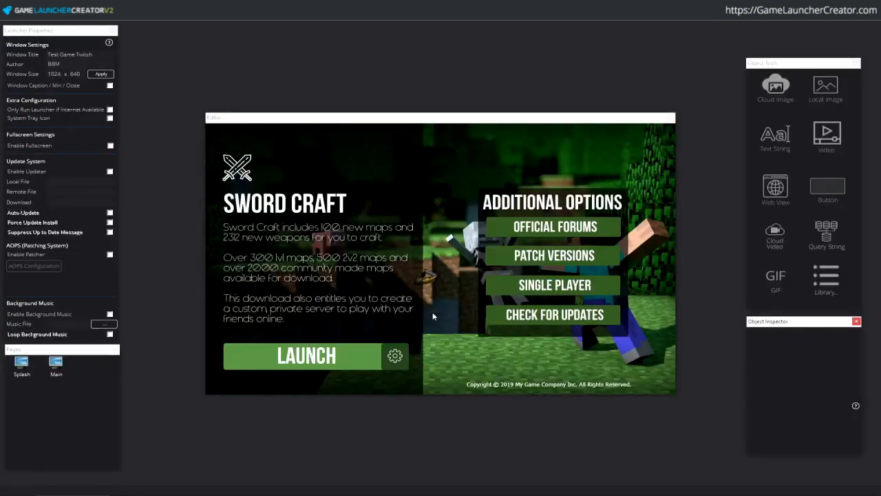
click(448, 119)
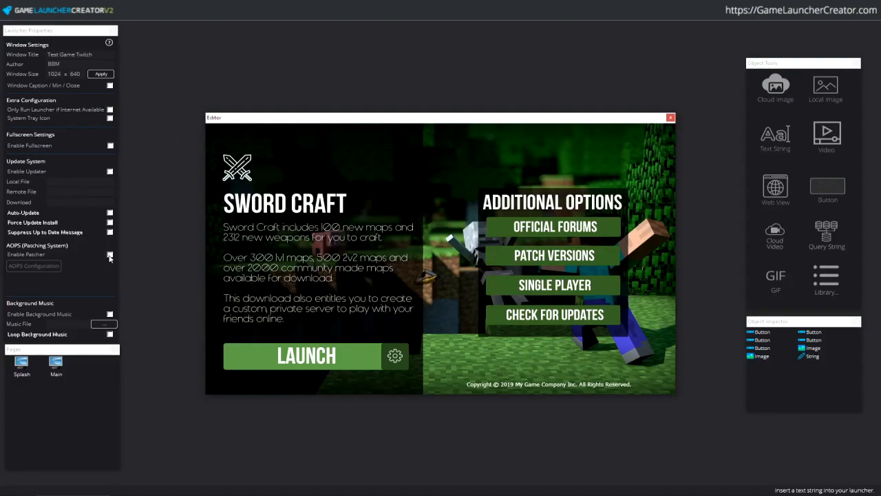
click(102, 265)
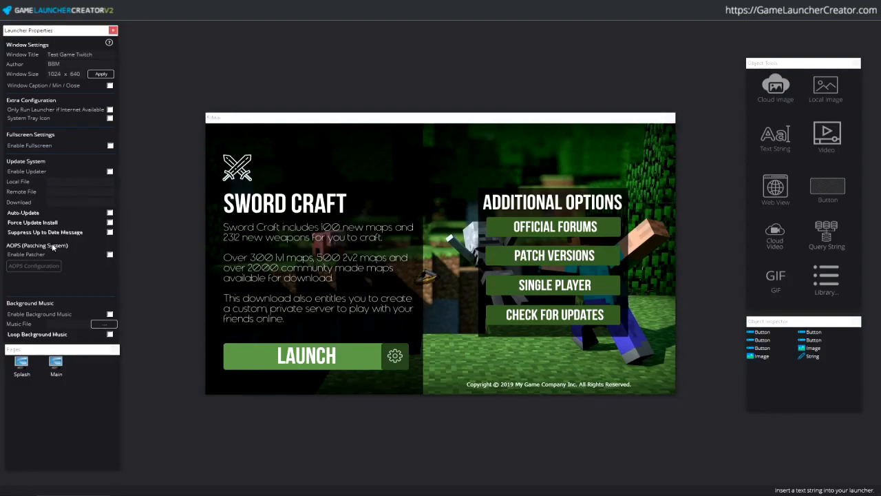
click(111, 254)
click(572, 128)
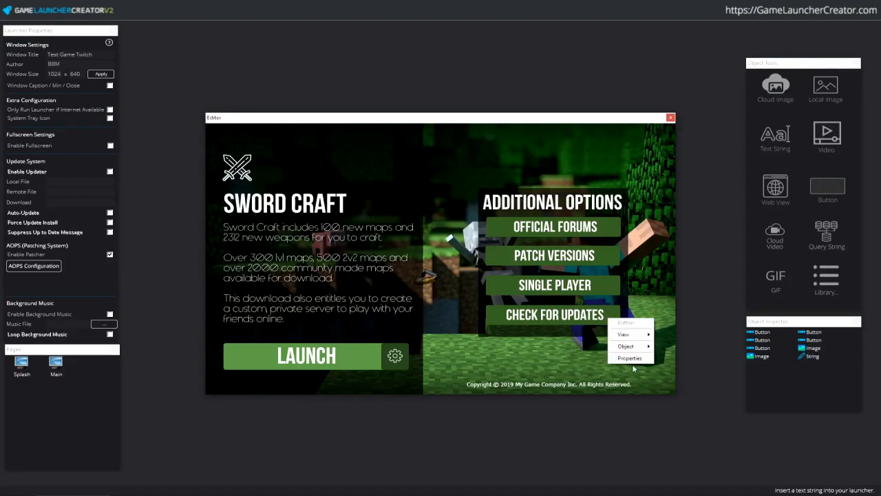
- Set the CHECK FOR UPDATES button's Button Action to 'Check for Updates' and close its properties
click(630, 358)
drag(167, 88, 635, 83)
click(634, 186)
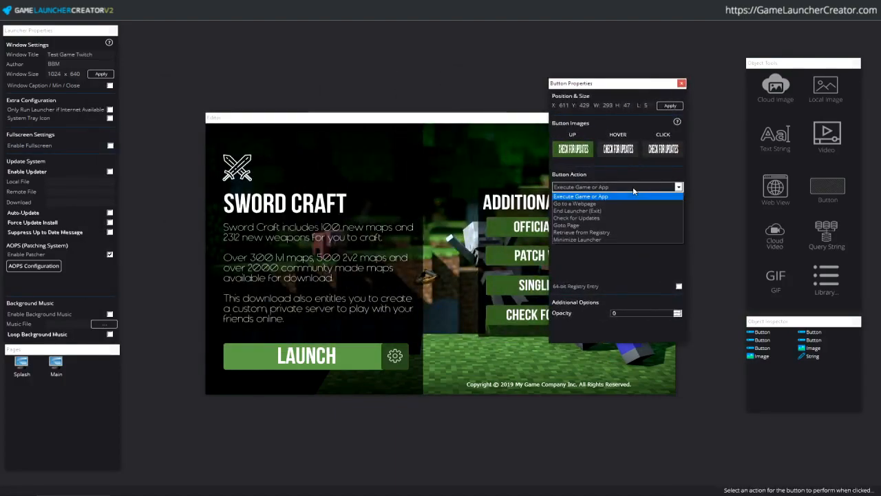
click(620, 218)
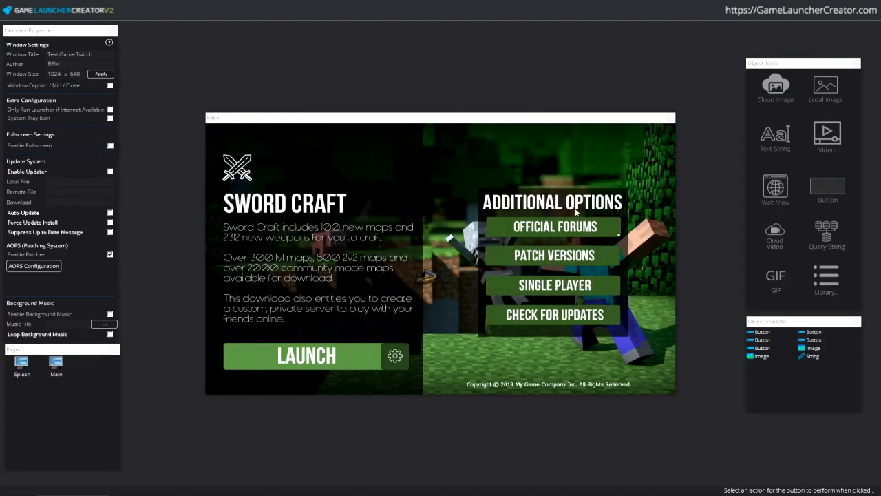
right_click(585, 321)
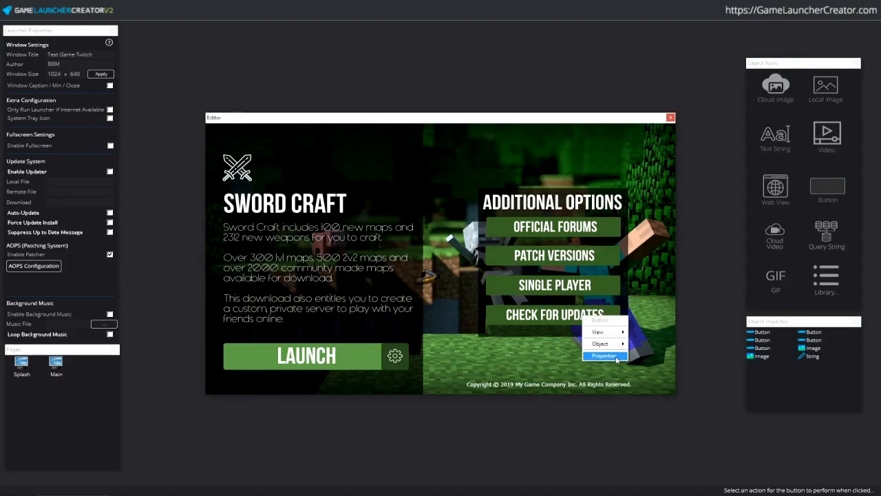
click(603, 356)
drag(654, 92, 706, 125)
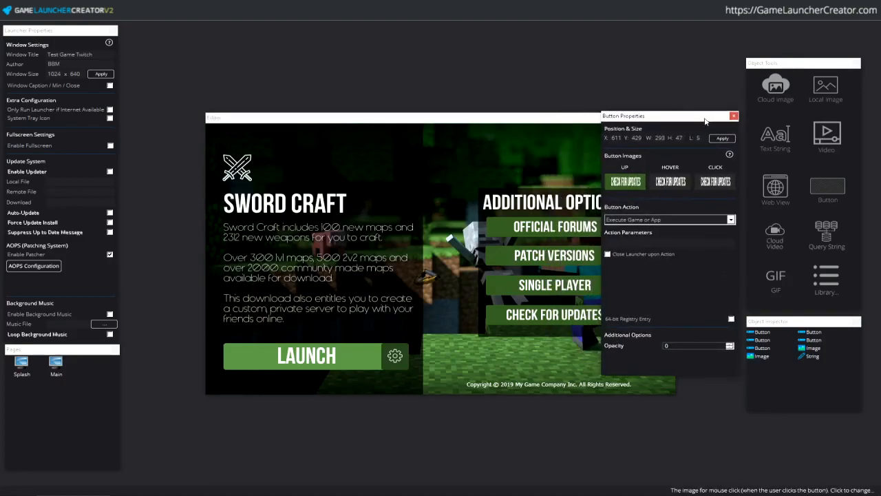
click(720, 220)
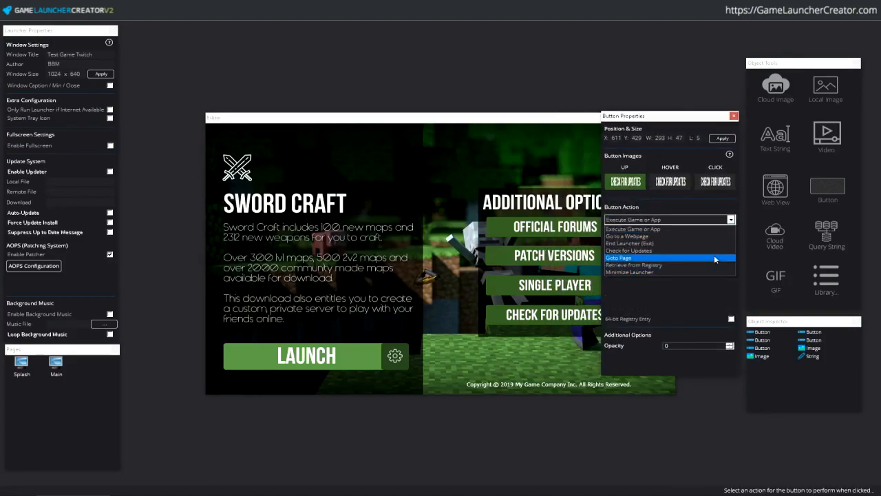
click(712, 250)
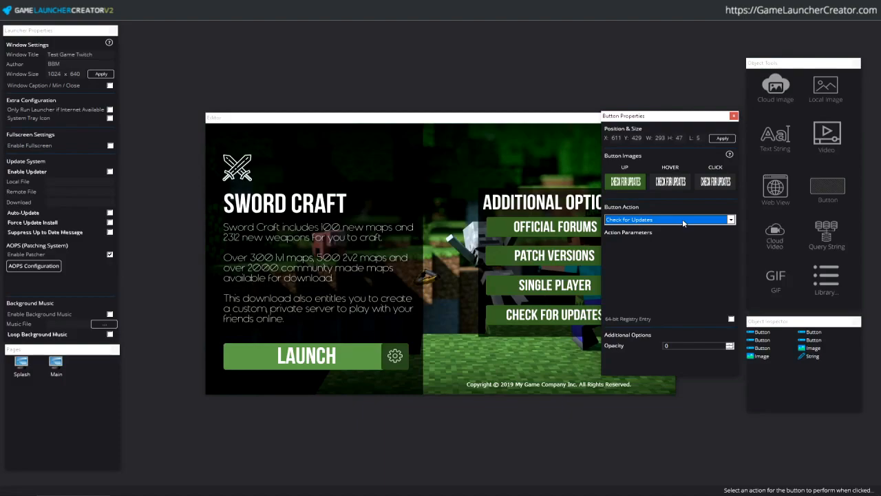
click(734, 116)
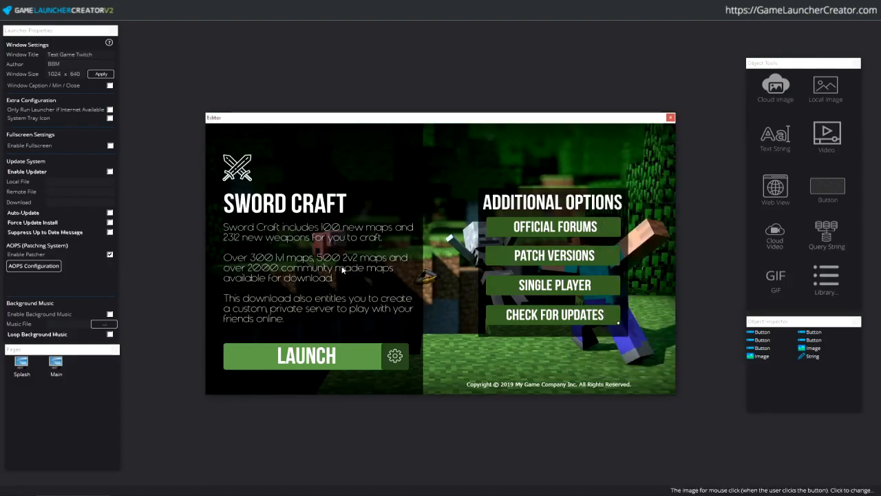
- Open the LAUNCH button's properties, with the panel and launcher preview moved apart
right_click(332, 368)
click(355, 409)
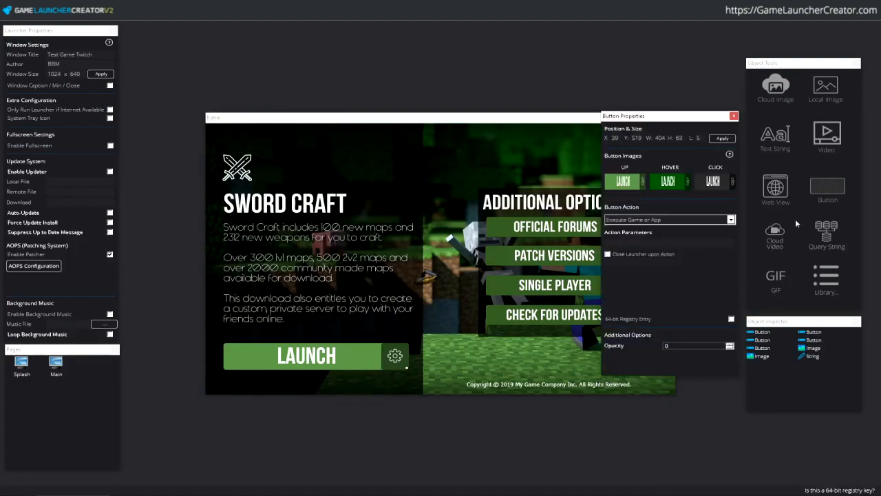
drag(714, 121, 724, 61)
click(538, 122)
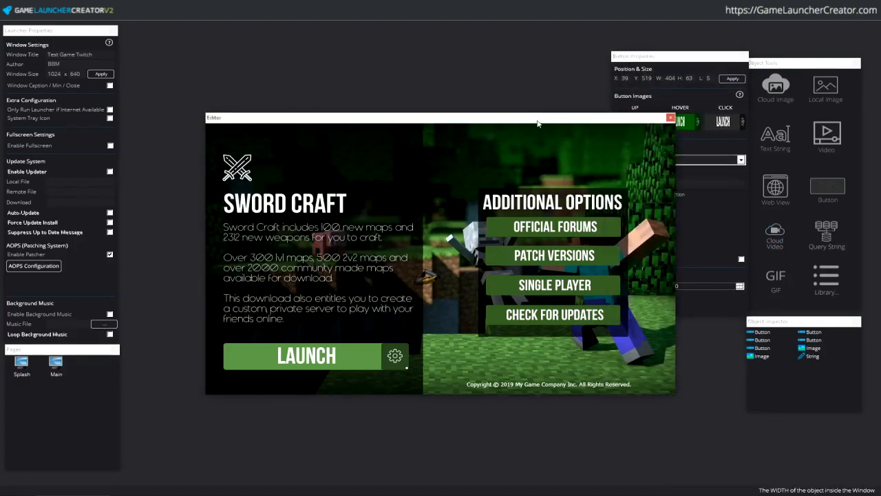
drag(538, 121, 455, 122)
right_click(251, 349)
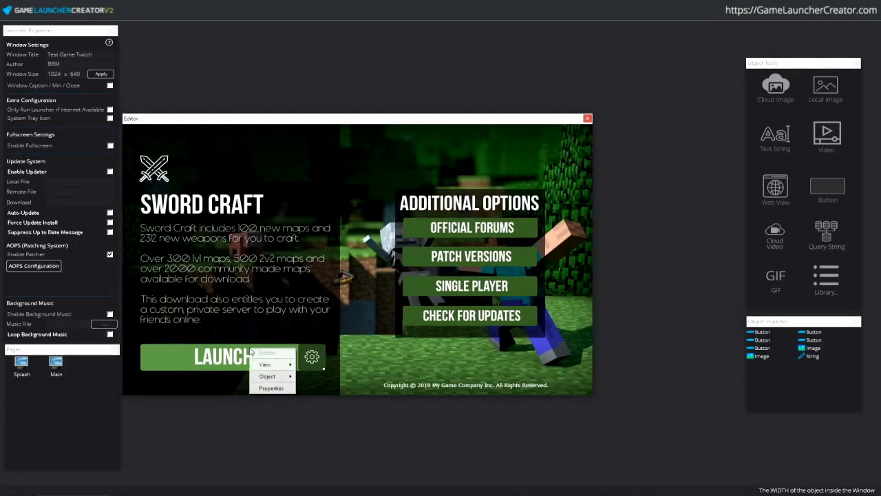
click(282, 389)
- Set the LAUNCH action parameter to mygame.exe, then open AOPS Configuration
key(alt+Tab)
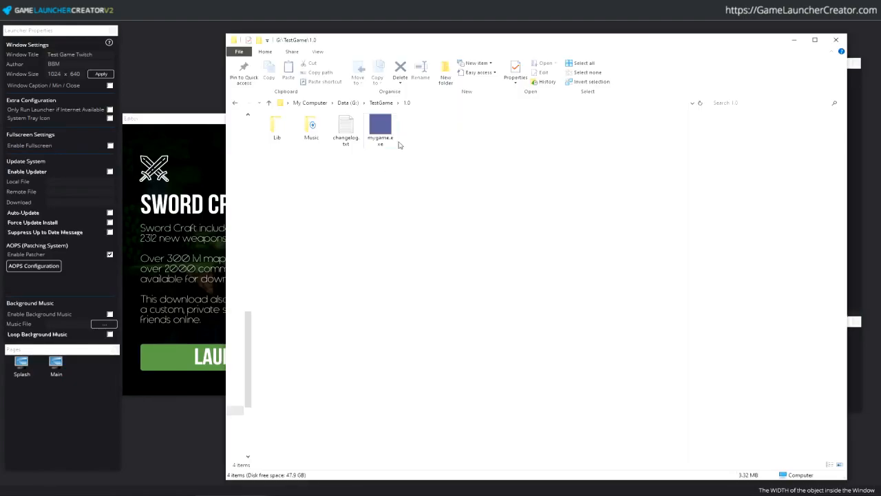
click(374, 150)
key(F2)
key(ctrl+c)
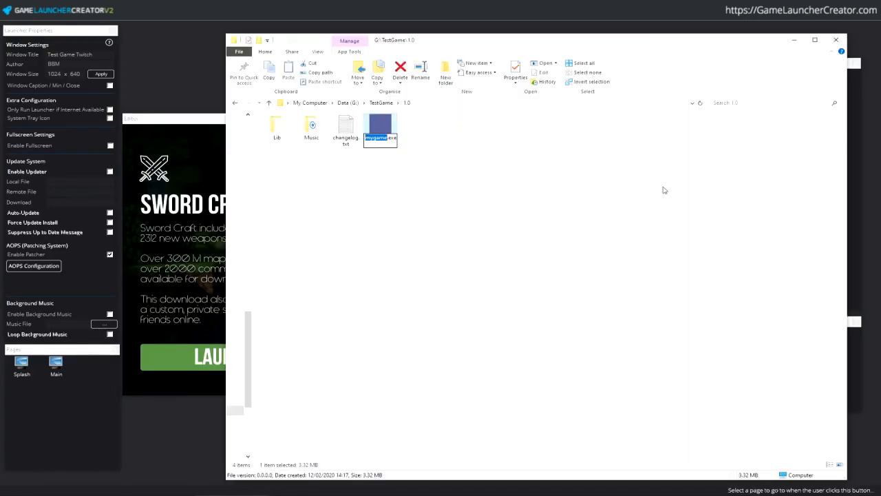
click(794, 40)
click(676, 183)
key(ctrl+v)
text(.exe)
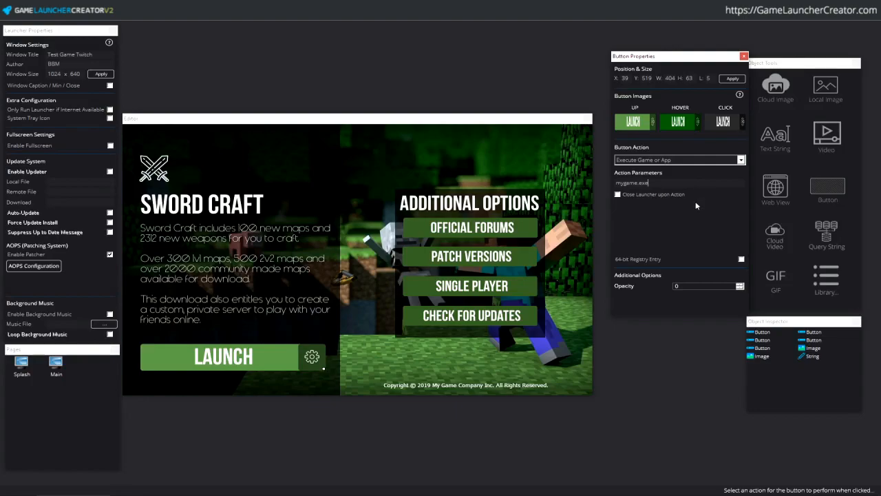
click(743, 56)
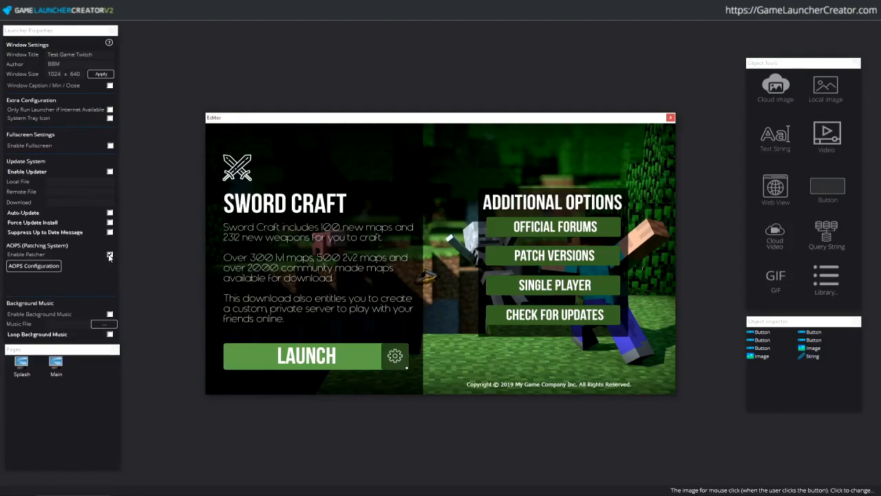
click(55, 271)
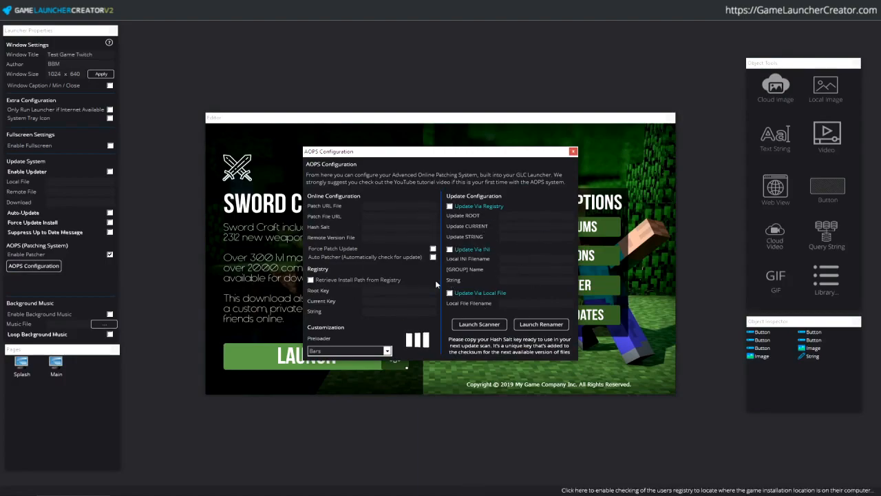
- Close AOPS Configuration and start the AOPS Wizard at its patch files URL field
click(572, 151)
click(7, 10)
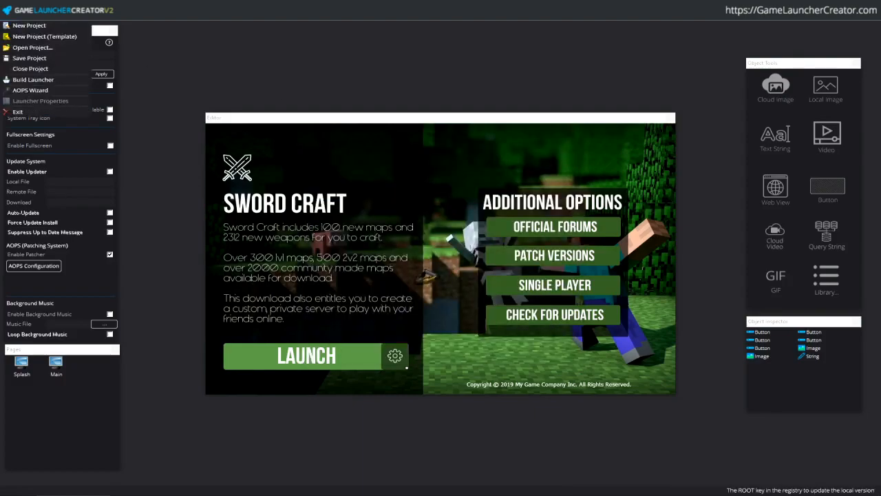
click(29, 91)
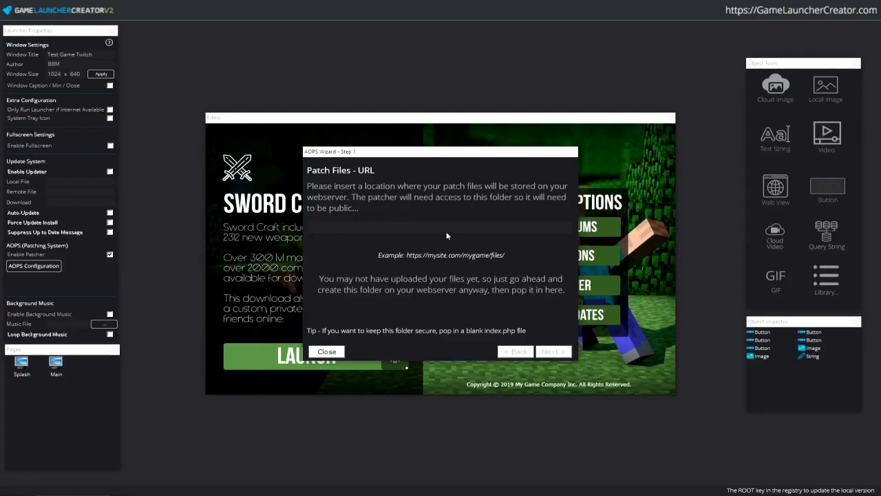
click(449, 231)
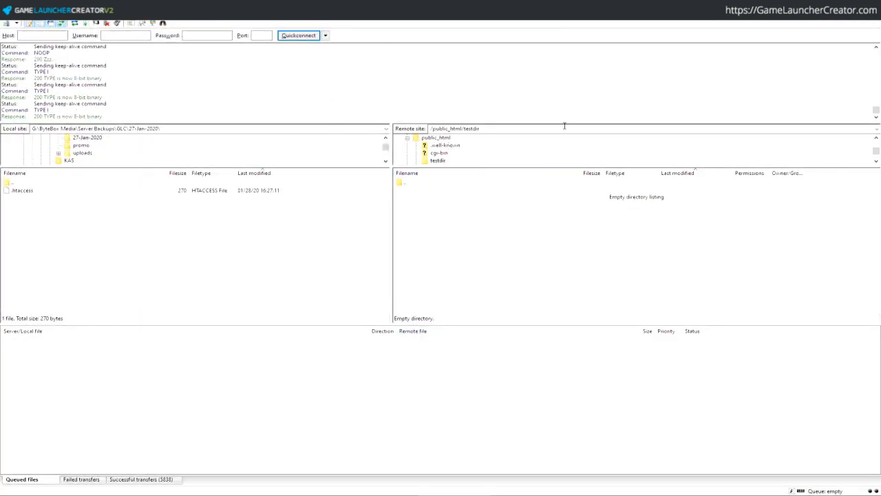
- In FileZilla, select testdir in the remote path and confirm the folder is empty
click(464, 129)
click(464, 128)
drag(464, 128, 482, 129)
click(472, 181)
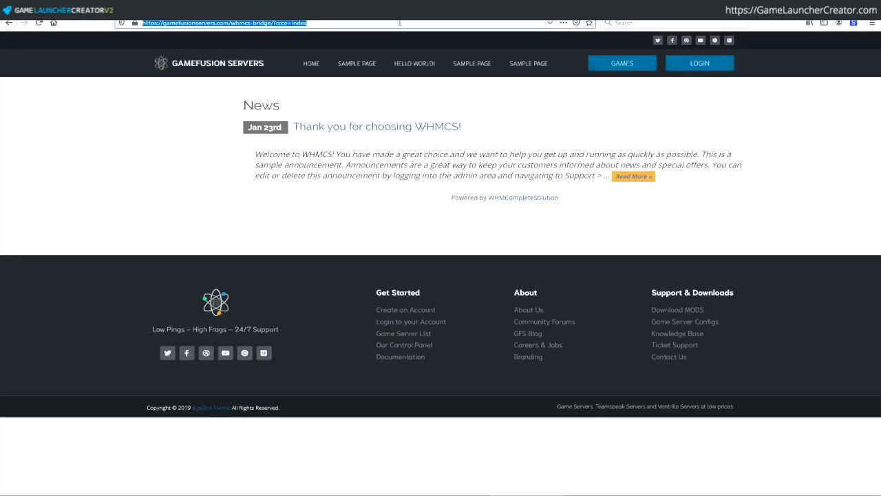
- Load gamelaunchercreator.com/testdir in Firefox, which returns 403 Forbidden
click(399, 23)
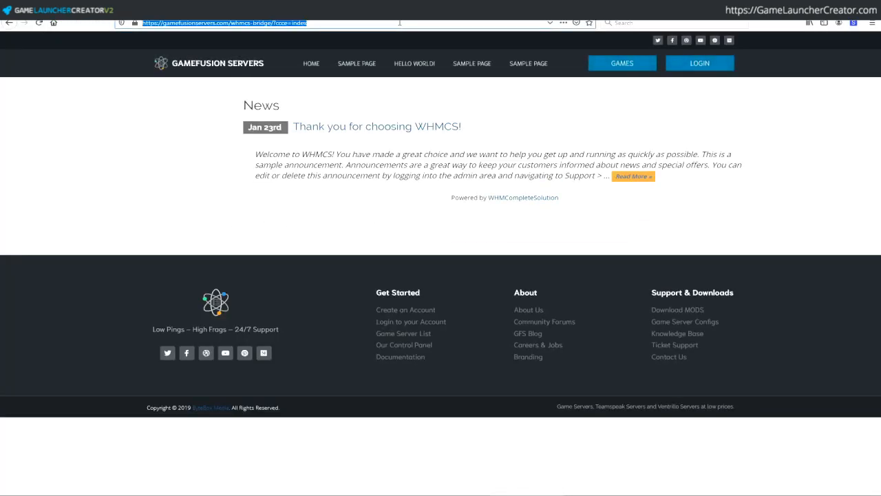
text(gamela)
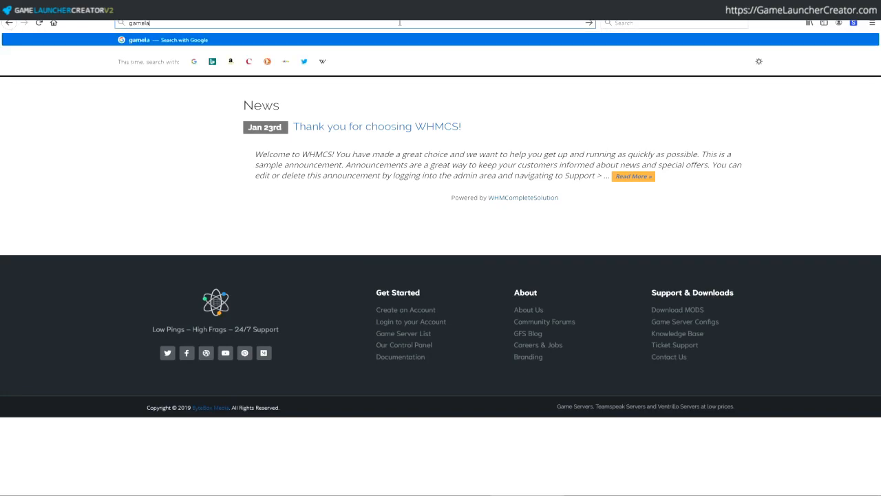
text(unchercreator.com/testdior)
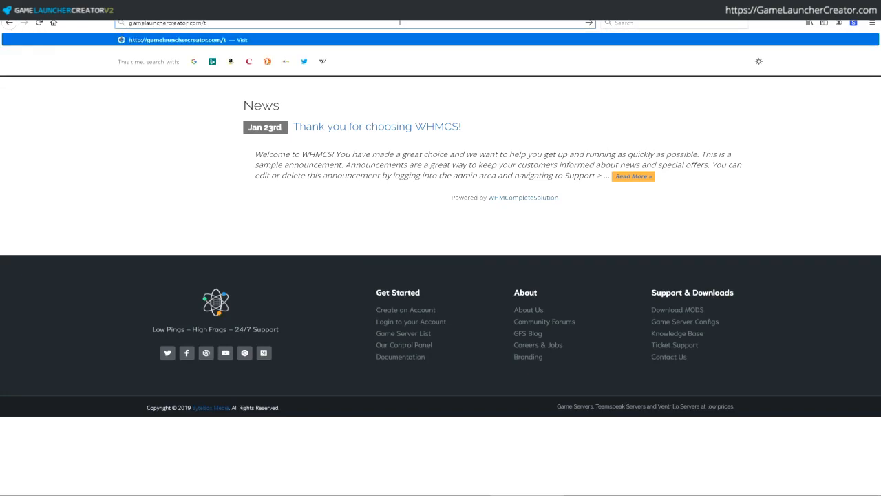
key(BackSpace)
key(BackSpace)
text(r)
key(Return)
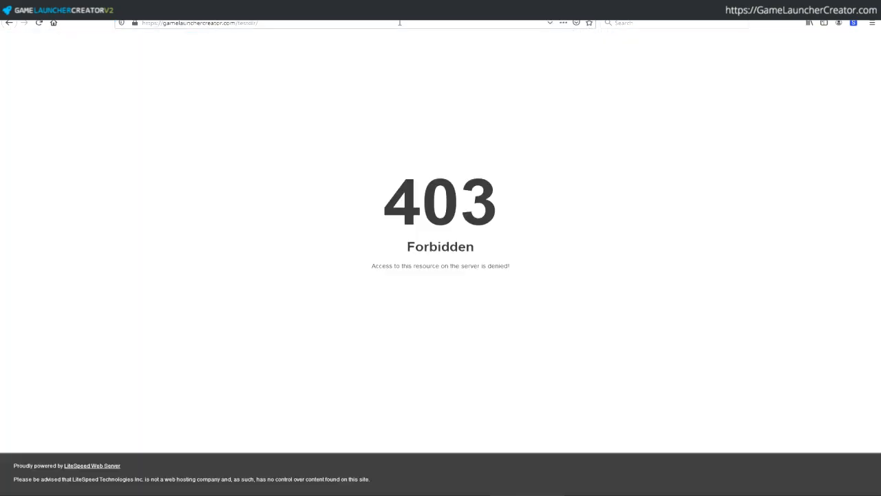
drag(584, 258, 259, 163)
click(230, 164)
- Back in FileZilla, select the testdir folder name in the remote site path
key(alt+Tab)
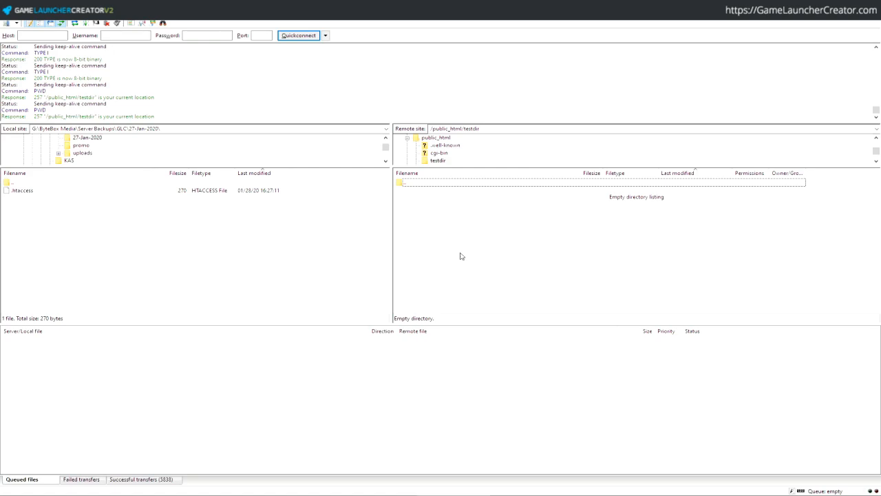
click(486, 128)
click(480, 128)
drag(464, 128, 480, 129)
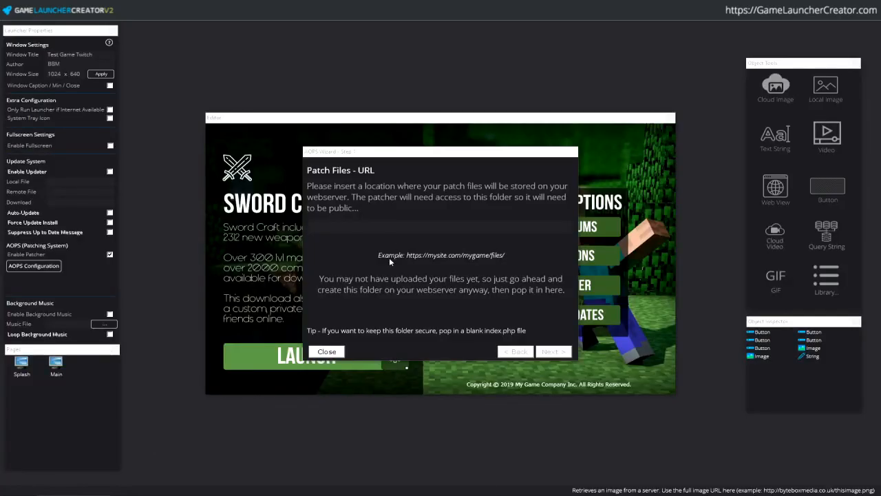
click(421, 233)
text(https:)
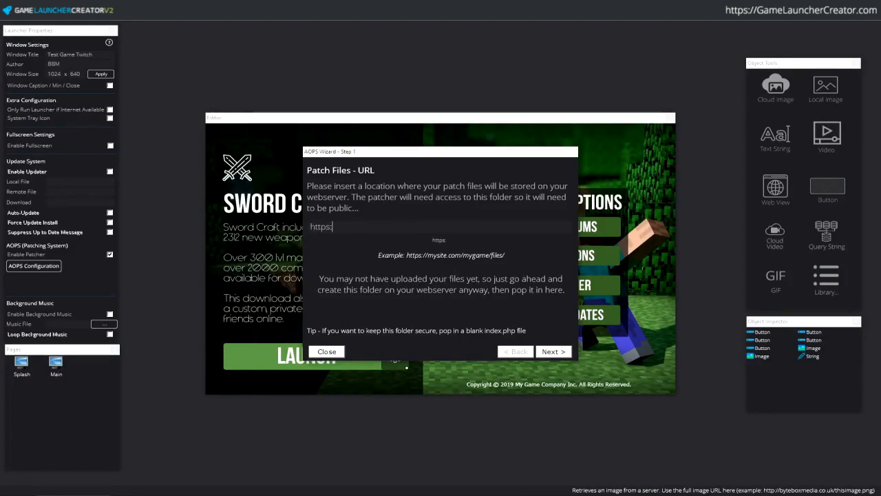
text(//gamelaunch)
key(BackSpace)
key(BackSpace)
key(BackSpace)
key(BackSpace)
key(BackSpace)
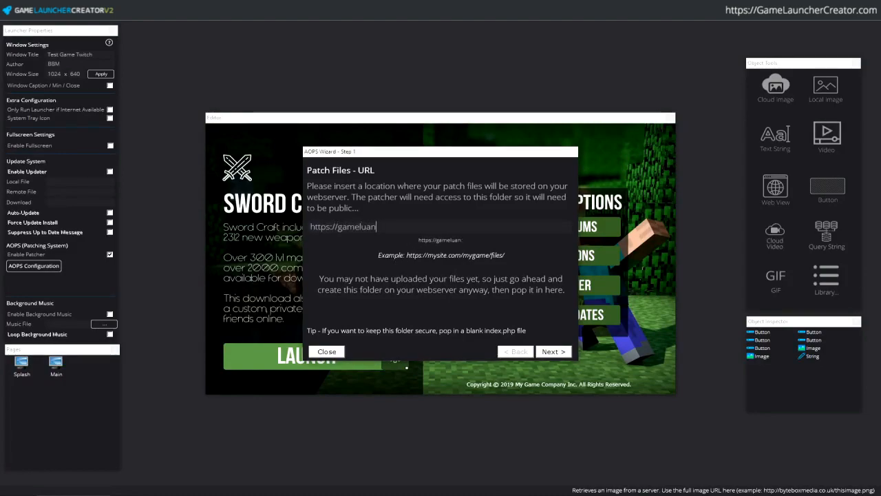
text(aunchercreatoer.)
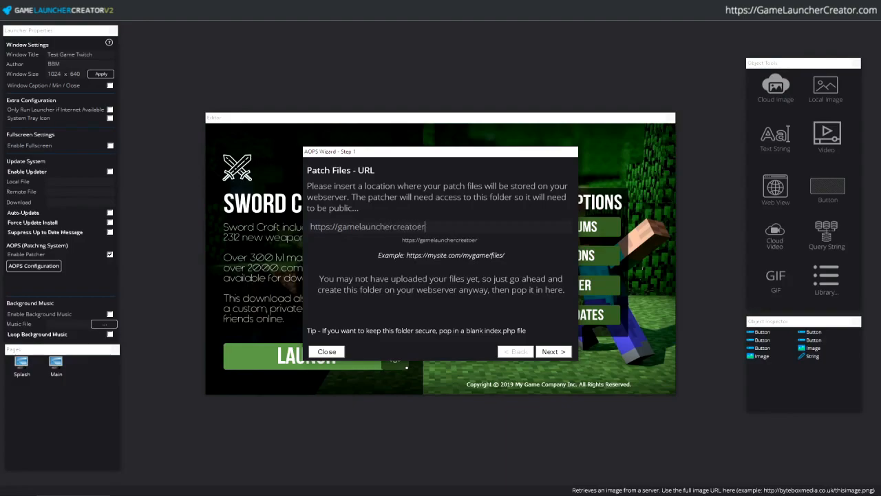
key(BackSpace)
key(BackSpace)
key(BackSpace)
text(r.com/testdir)
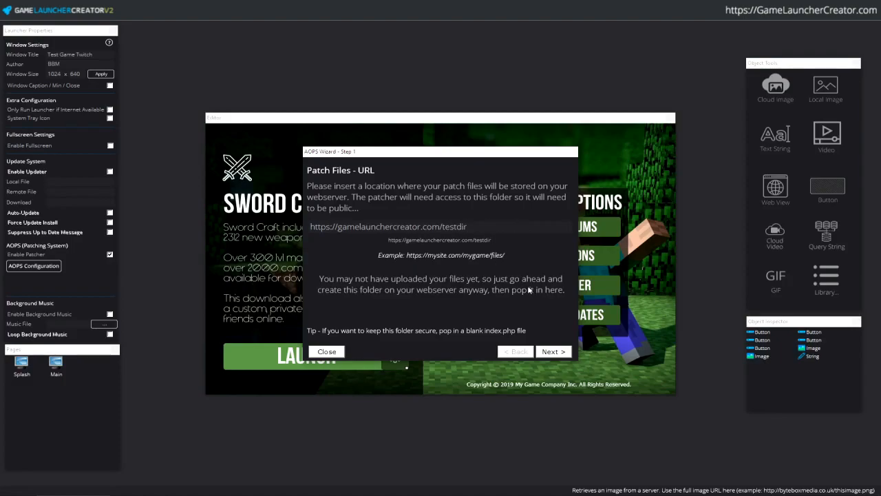
text(/)
click(549, 351)
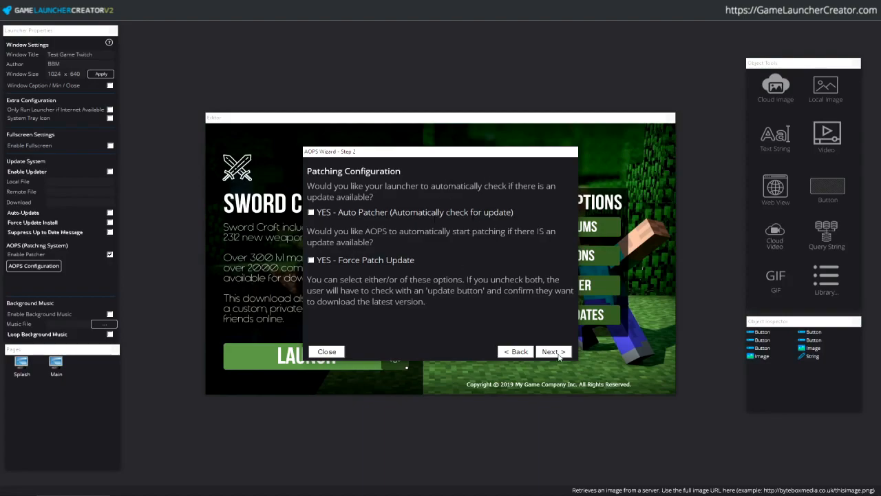
- On the Hash Salt step, replace the salt with a new secret value and copy it to the clipboard
click(557, 352)
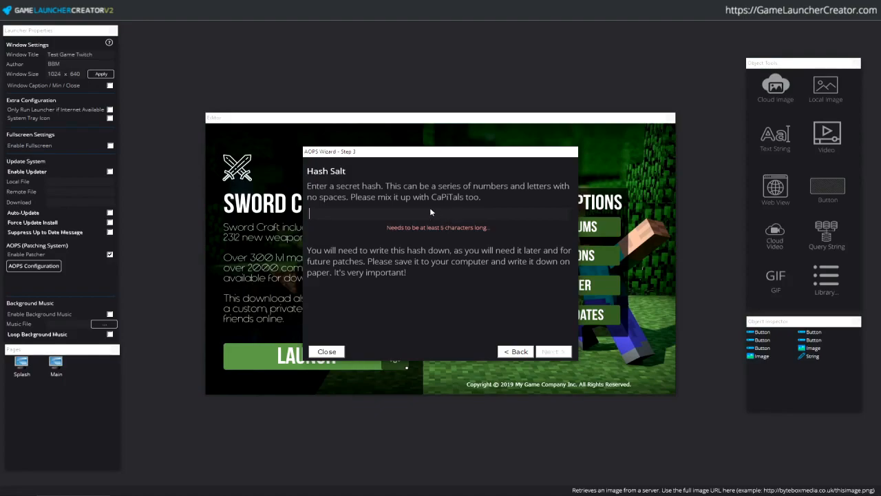
text(ffdsfsdffsdf)
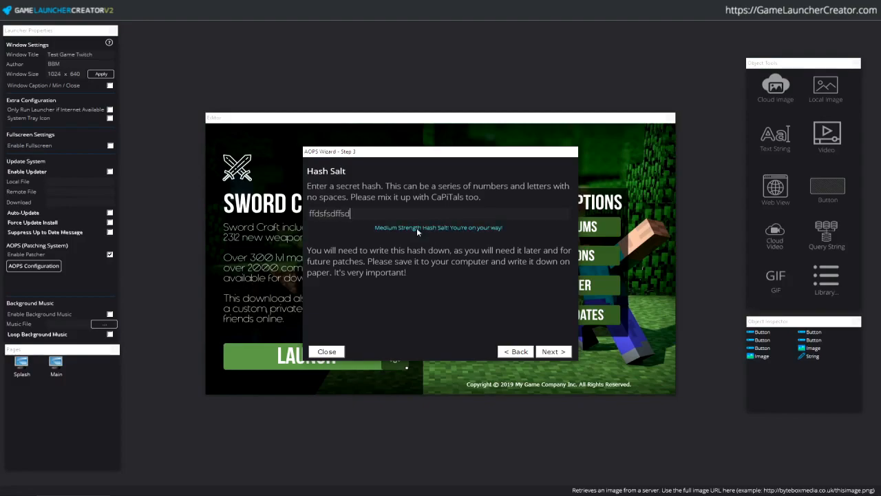
text(sdfsdf)
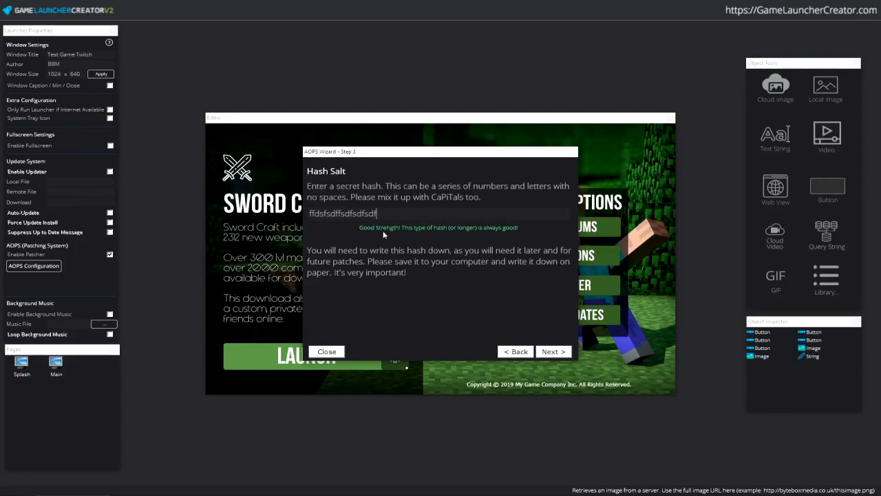
key(ctrl+a)
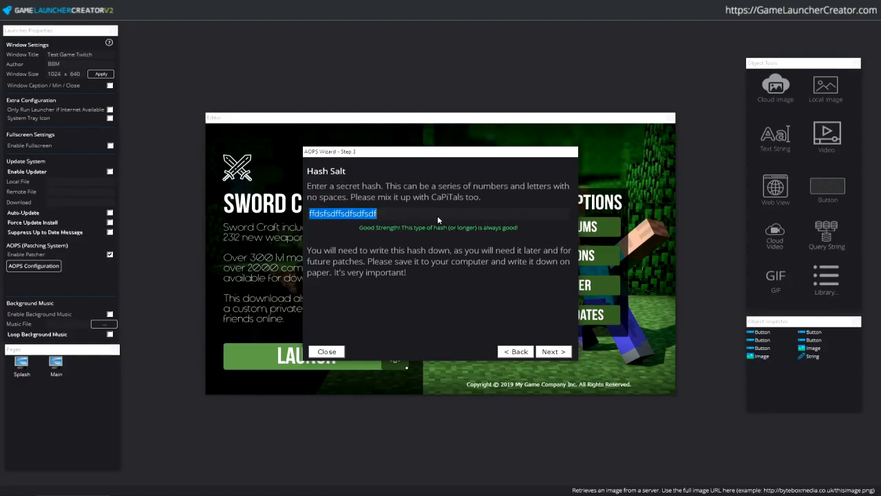
text(g)
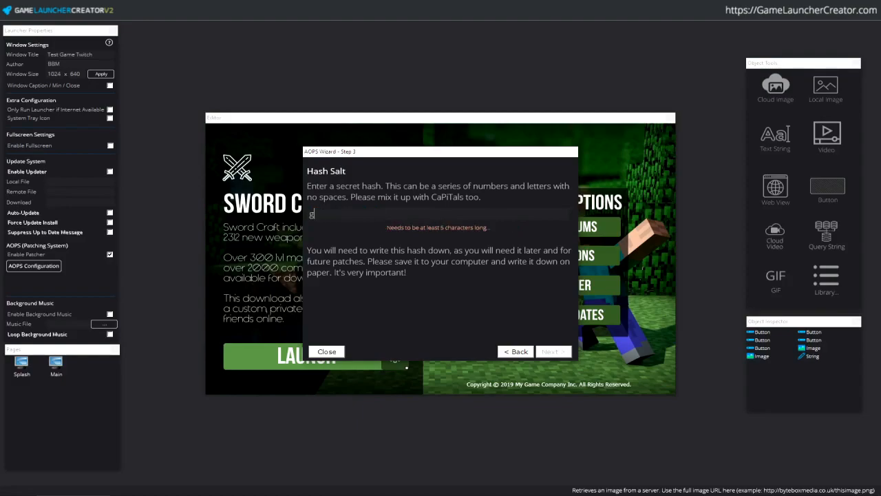
text(lctwitchstr)
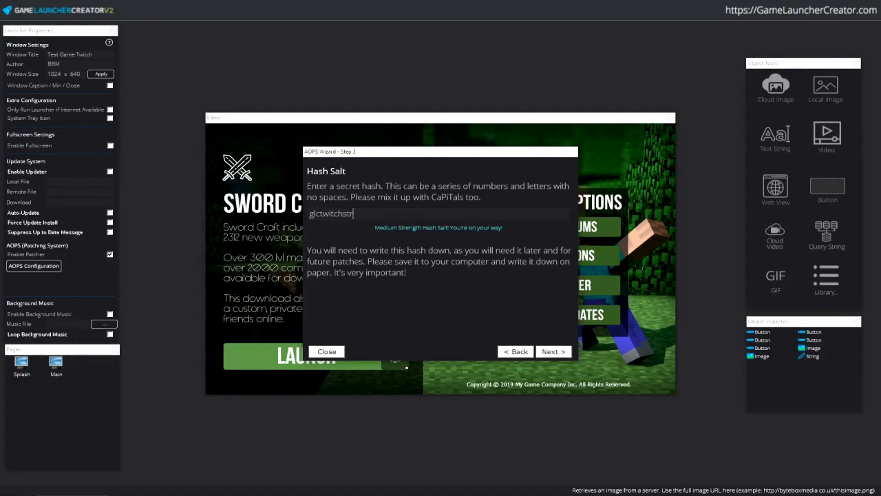
text(eamuk)
key(ctrl+a)
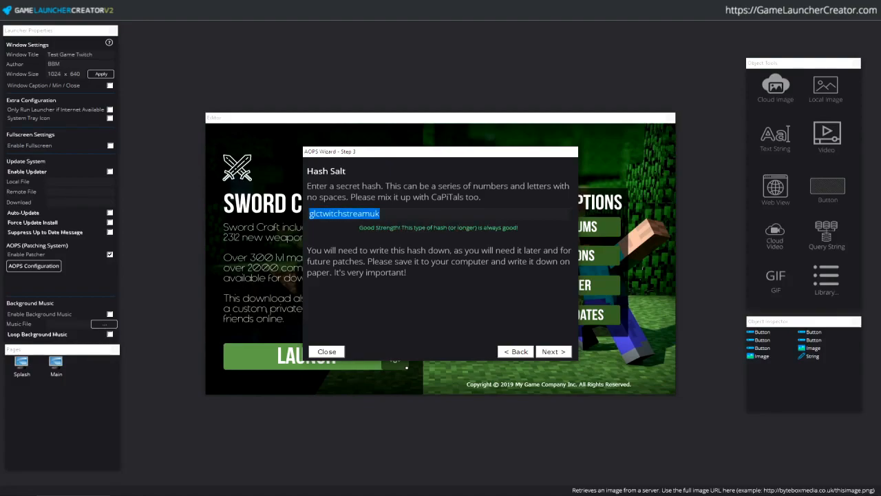
right_click(384, 213)
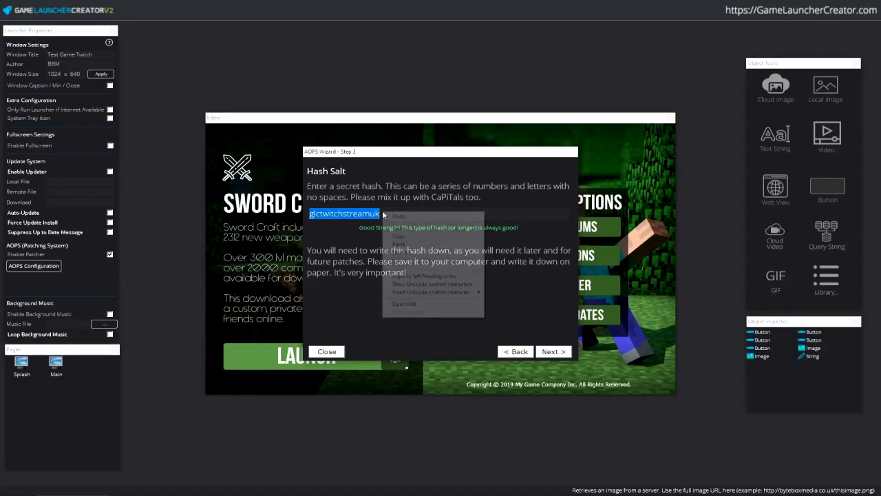
click(408, 237)
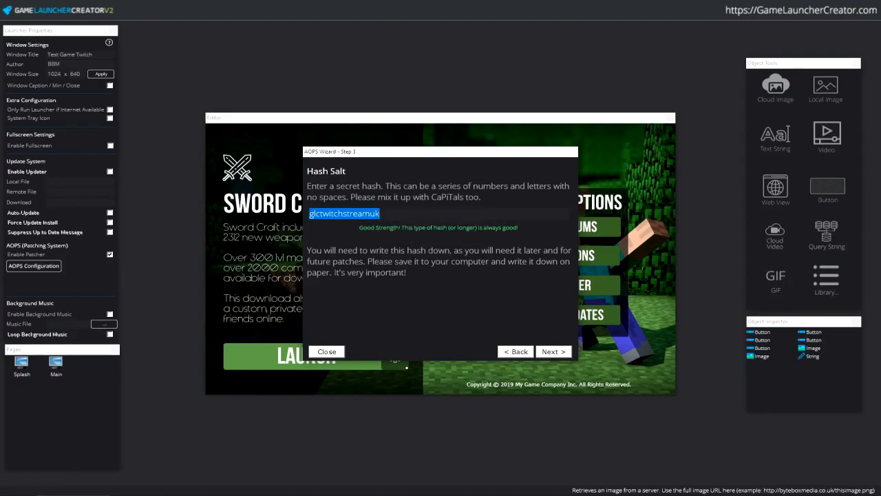
click(20, 495)
- Paste the copied hash salt into a new Notepad note for safekeeping
text(notepad)
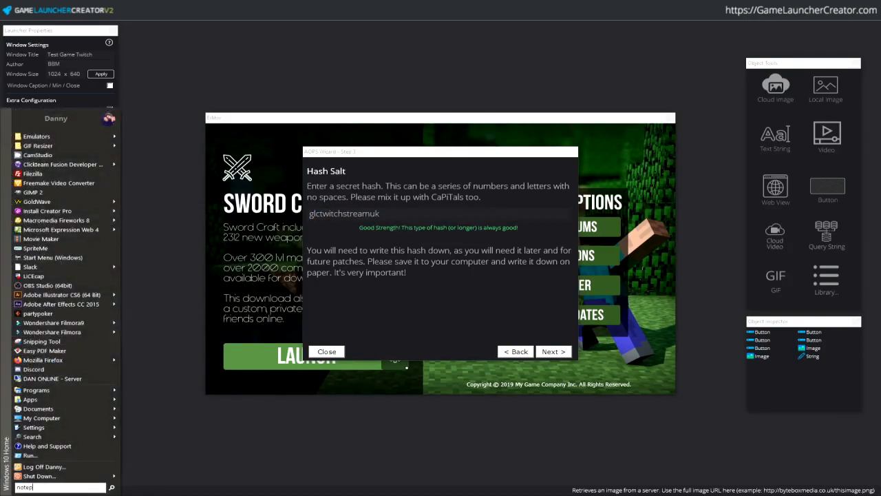
key(Return)
key(ctrl+v)
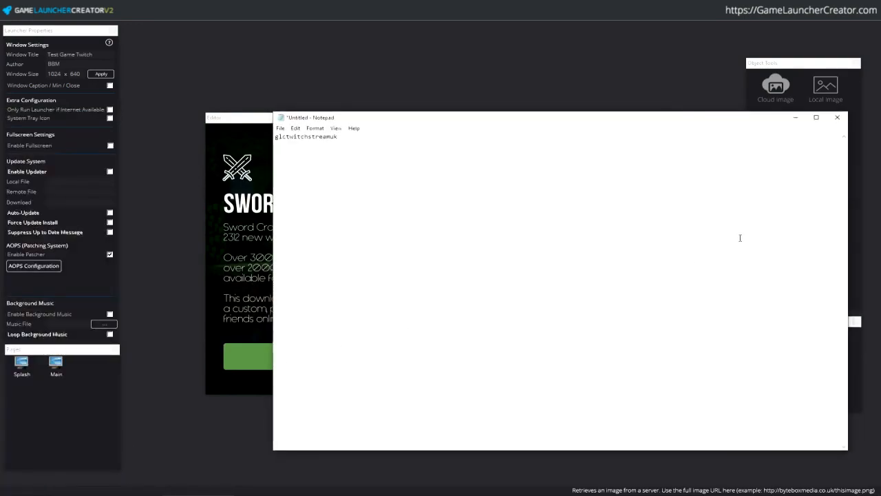
click(796, 119)
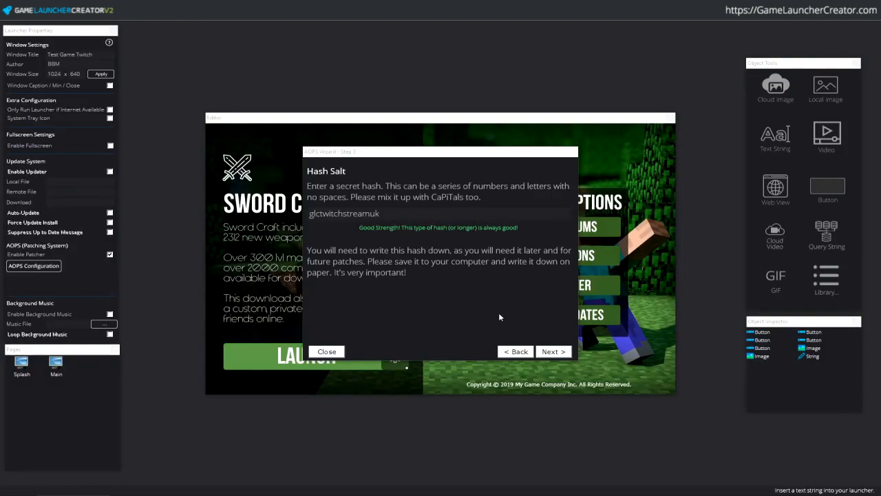
- Back in the wizard, append symbols to the end of the hash salt and trim the last one
click(402, 210)
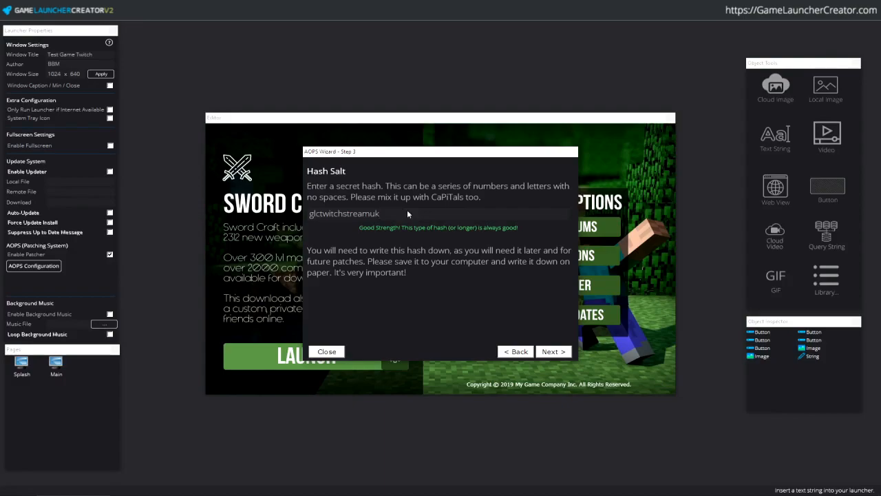
text(!"£)
key(BackSpace)
key(BackSpace)
key(BackSpace)
- Move the wizard on to Version Information and select all four items in the 1.0 folder
click(553, 352)
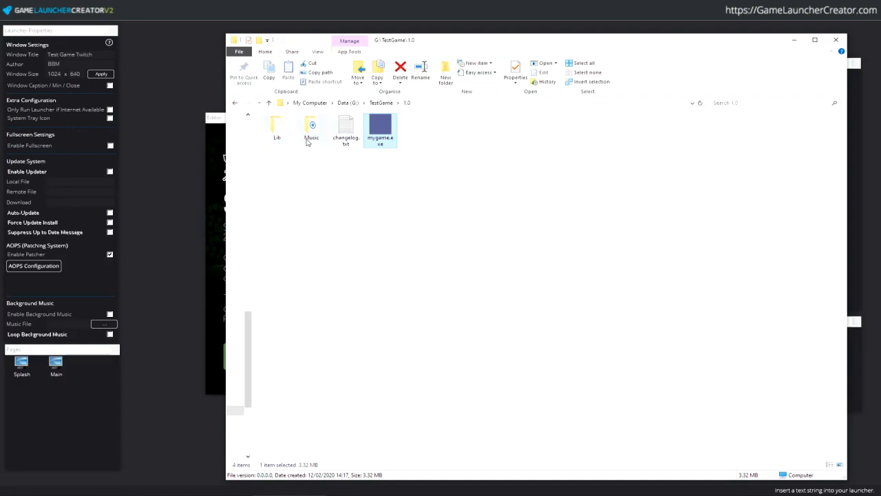
mouse_move(307, 142)
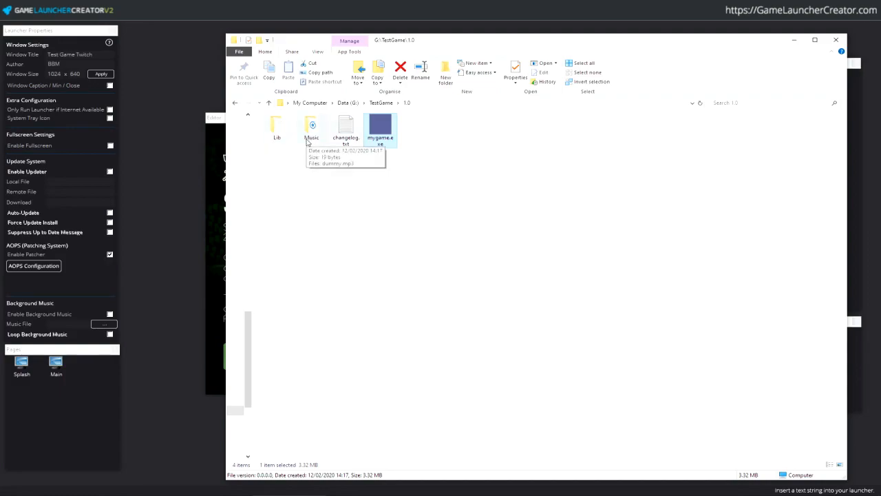
click(353, 184)
drag(391, 171, 274, 115)
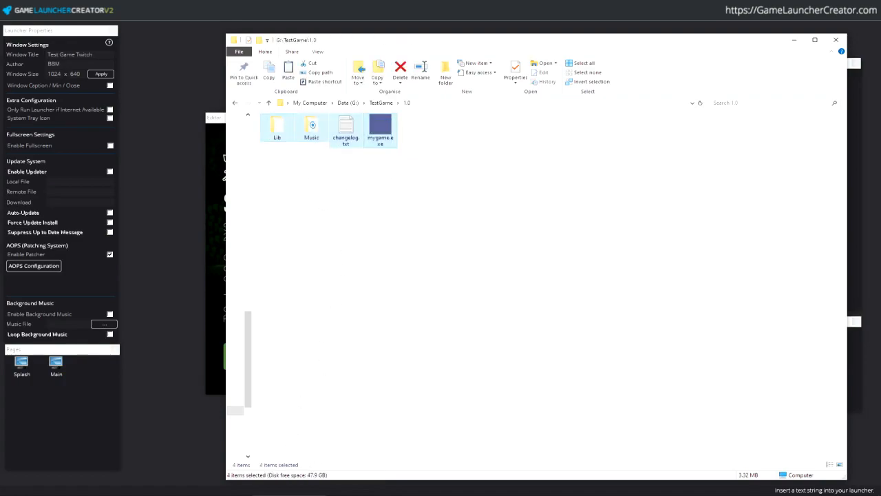
- Empty the TestGame2 folder and paste in Lib, Music, changelog.txt and mygame.exe from 1.0
key(alt+Tab)
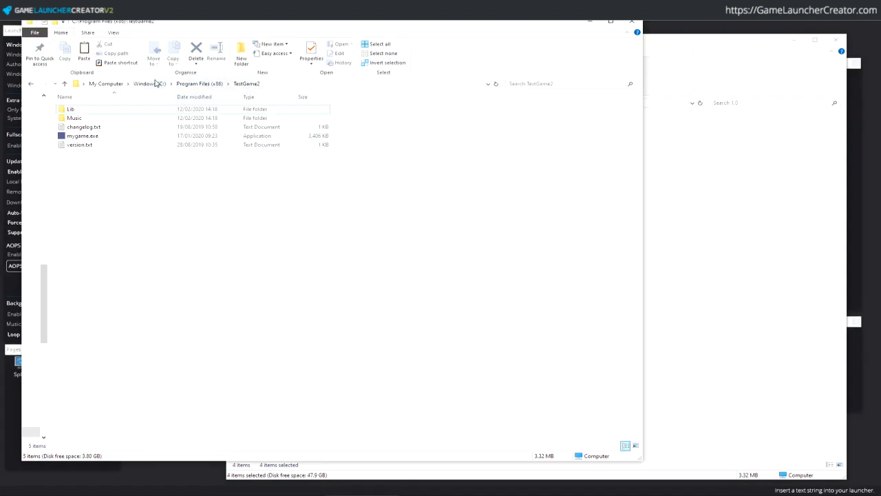
drag(135, 190, 77, 110)
key(Delete)
key(Return)
key(ctrl+v)
click(704, 220)
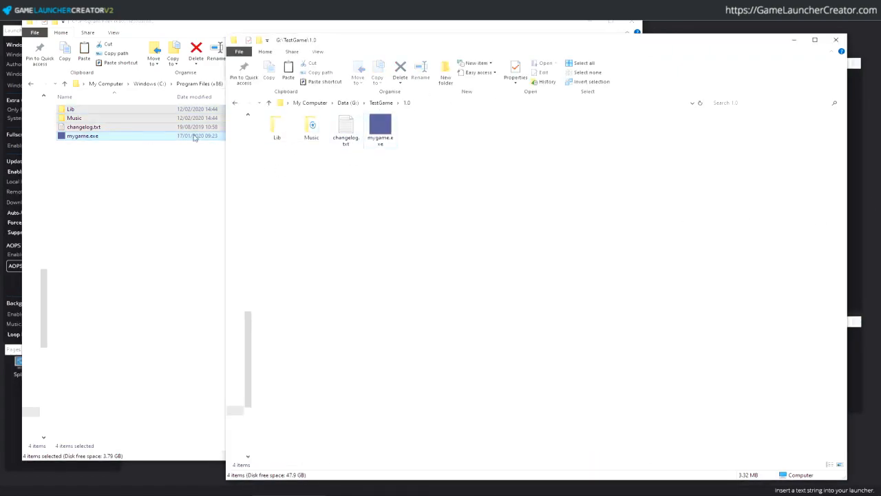
click(62, 326)
- Launch Registry Editor via regedit and navigate to HKEY_LOCAL_MACHINE\SOFTWARE
click(30, 488)
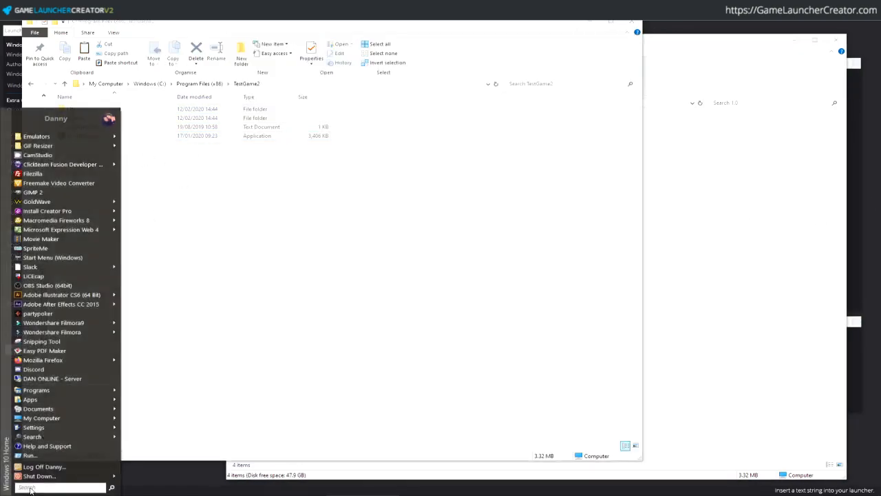
text(regedit)
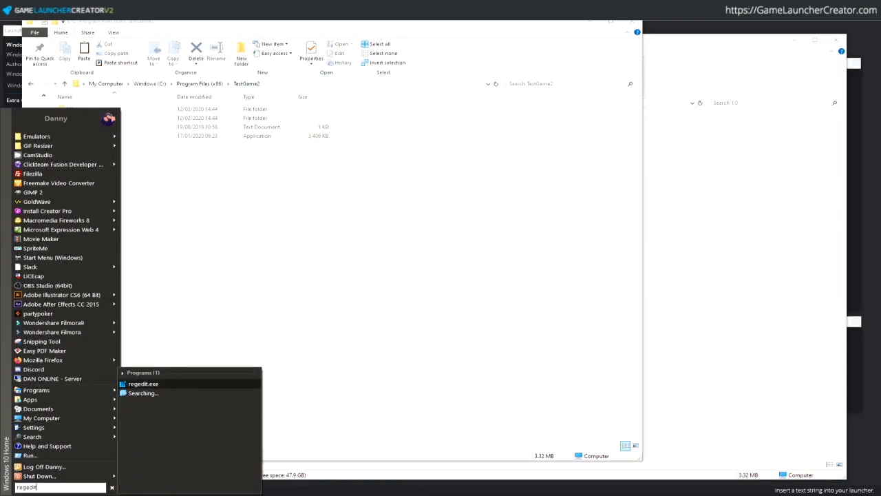
key(Return)
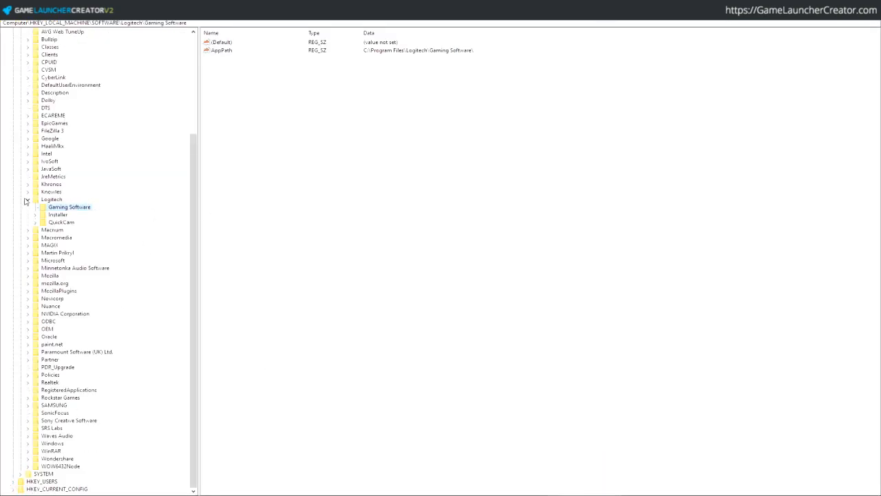
click(50, 200)
key(Left)
key(Page_Up)
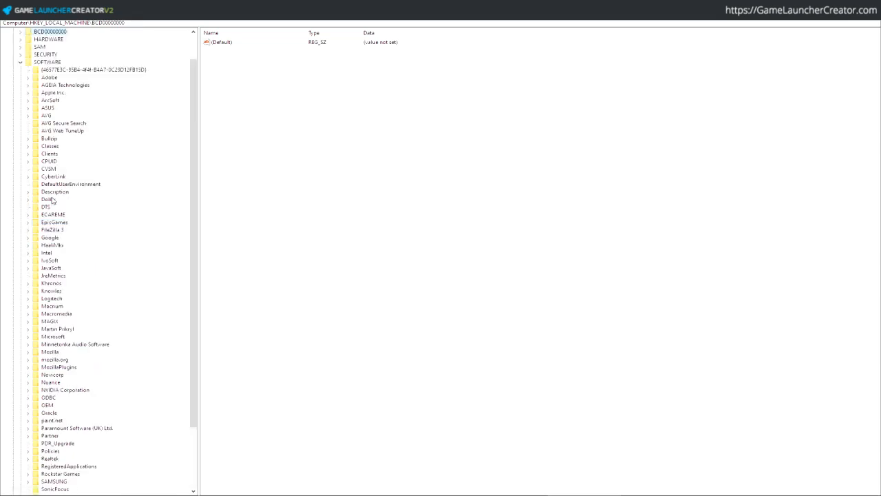
key(Down)
key(Down)
key(Down)
key(Down)
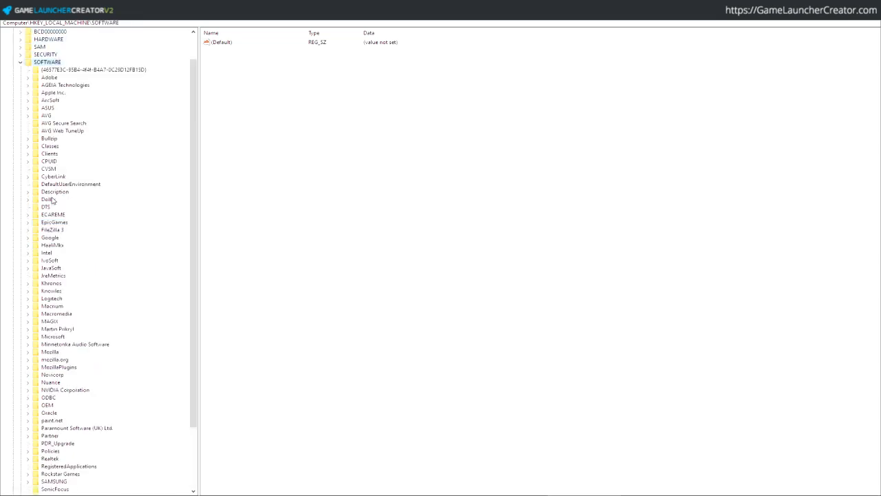
- Create a new key named 'Test Game' under SOFTWARE
right_click(60, 63)
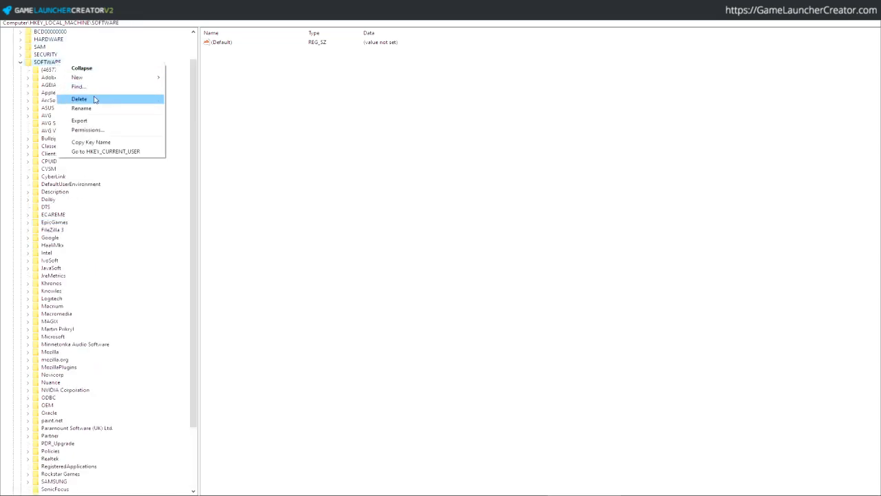
mouse_move(112, 77)
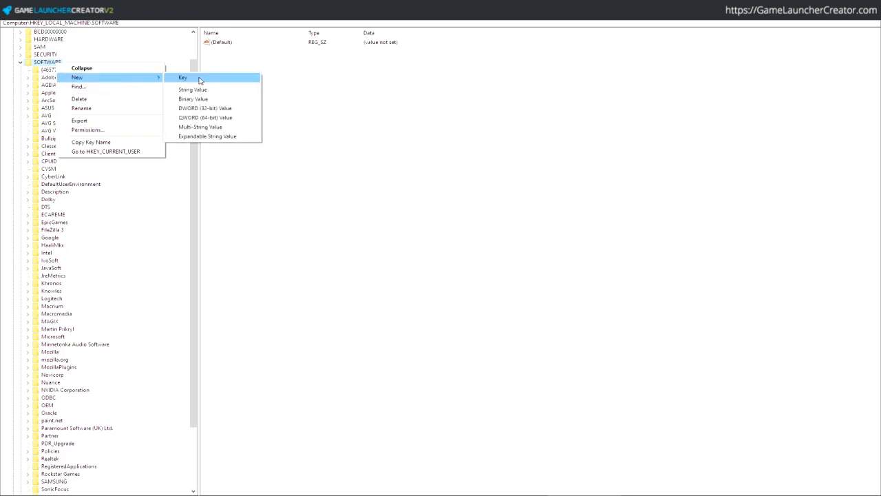
click(228, 77)
text(Test Game)
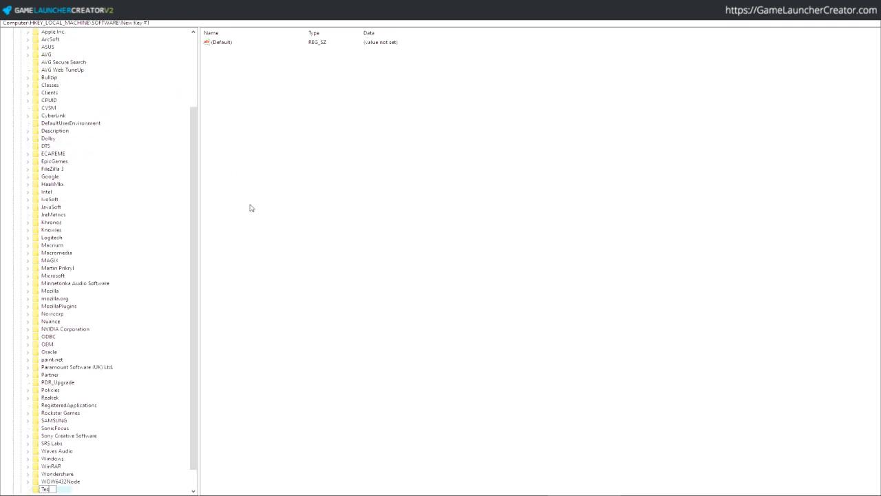
key(Return)
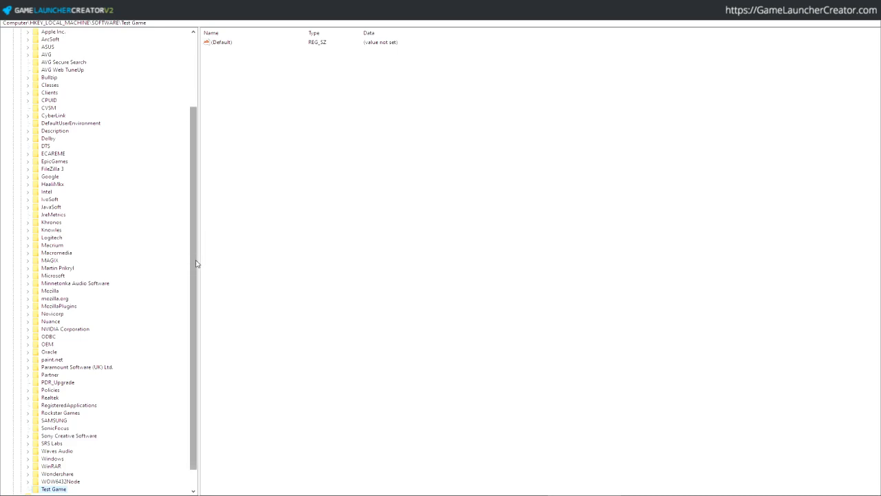
scroll(199, 264, down, 1)
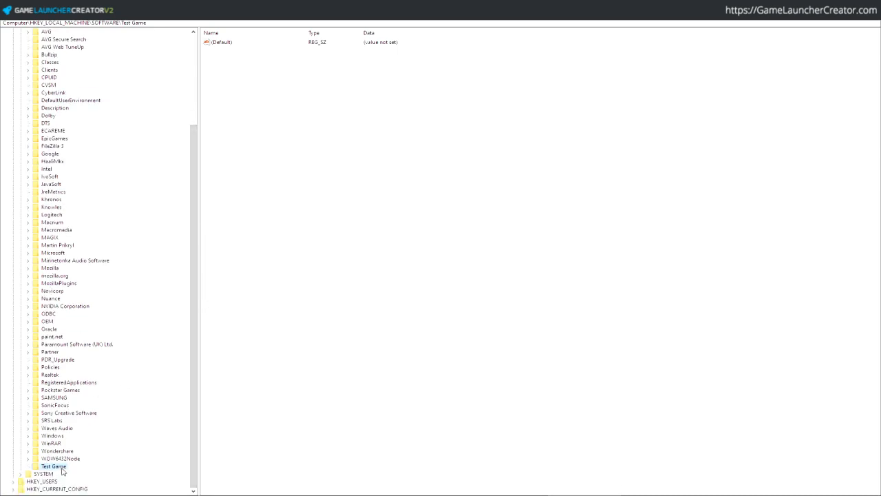
- Add a string value 'Version' with data 1.0 to the Test Game key
right_click(398, 174)
mouse_move(418, 178)
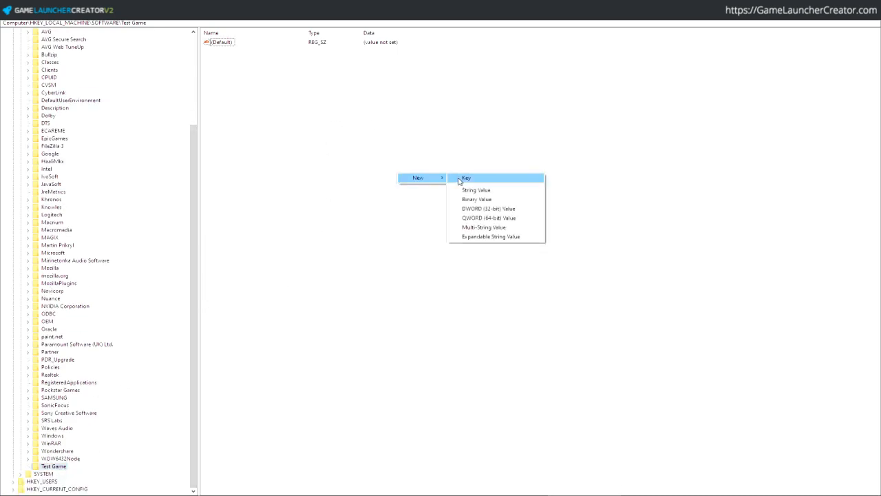
click(474, 190)
text(Version)
key(Return)
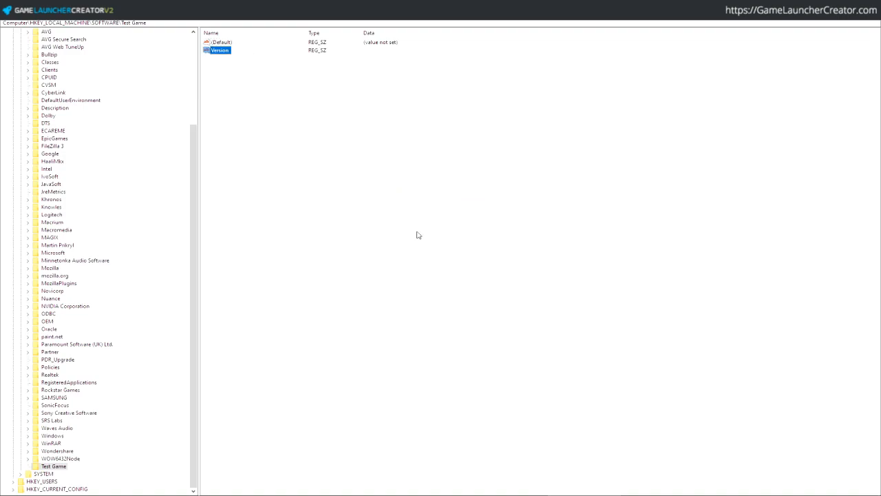
double_click(220, 53)
text(1)
key(Return)
click(68, 466)
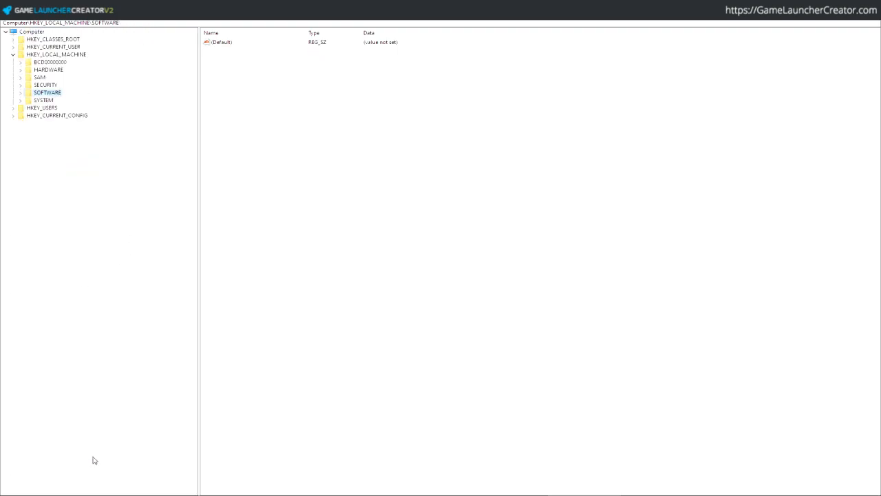
- Navigate the key tree to HKEY_CURRENT_USER\Software and expand it
key(Left)
key(Left)
key(Down)
key(Up)
key(Up)
key(Right)
key(Down)
key(Down)
key(Down)
key(Down)
key(Down)
key(Down)
key(Down)
key(Down)
key(Down)
key(Down)
key(Down)
key(Down)
key(Down)
key(Right)
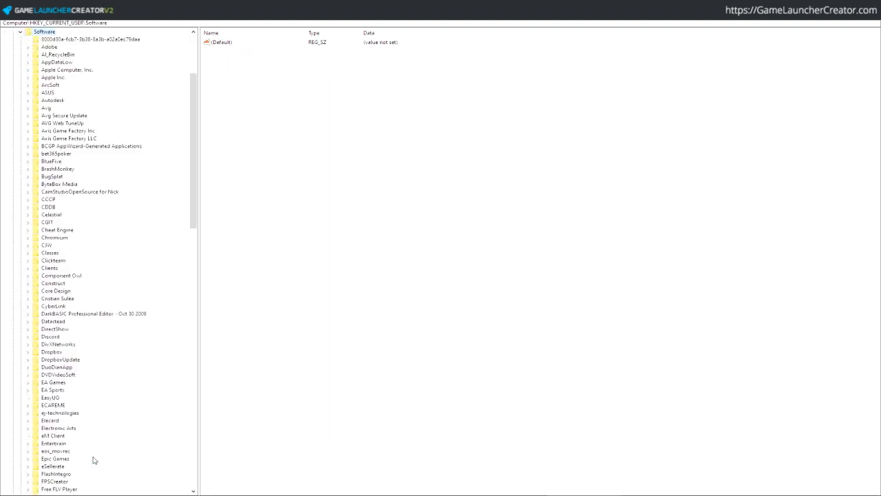
- Create a new key named 'Test Game' under the user's Software key
right_click(117, 437)
right_click(49, 33)
mouse_move(137, 46)
click(241, 49)
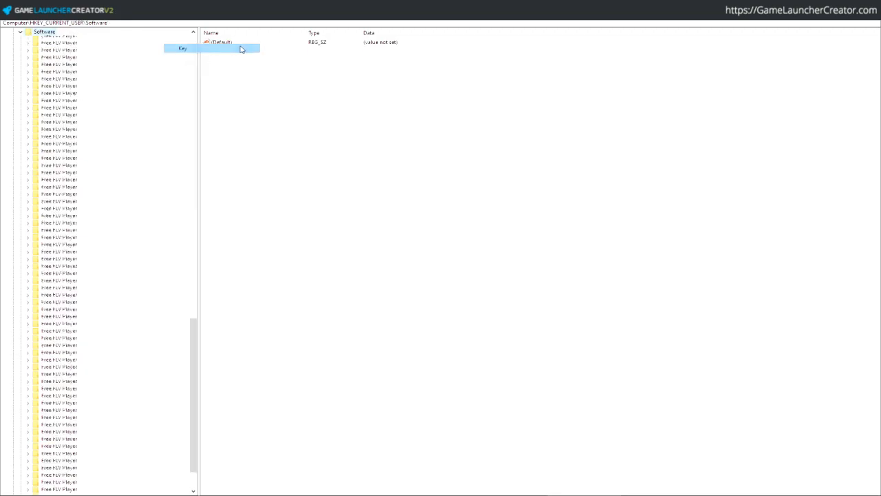
text(Test Game)
key(Return)
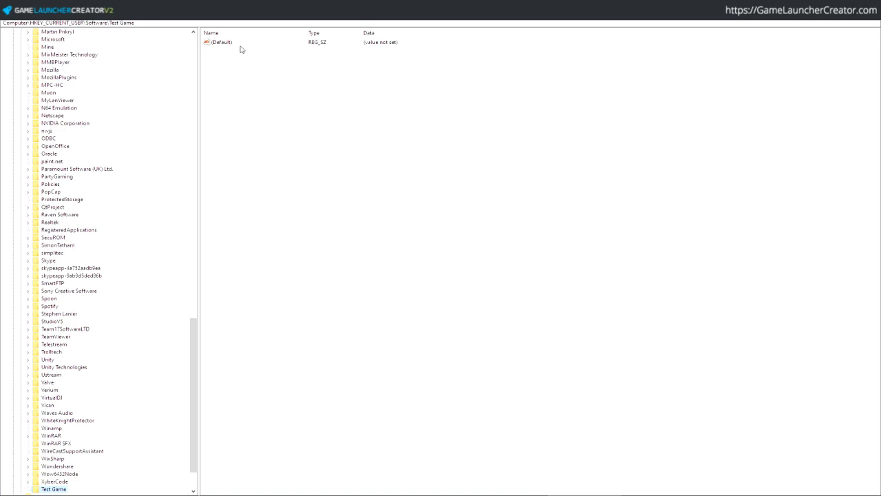
- Add a string value 'Version' set to 1.0 in the user's Test Game key
right_click(263, 104)
mouse_move(305, 108)
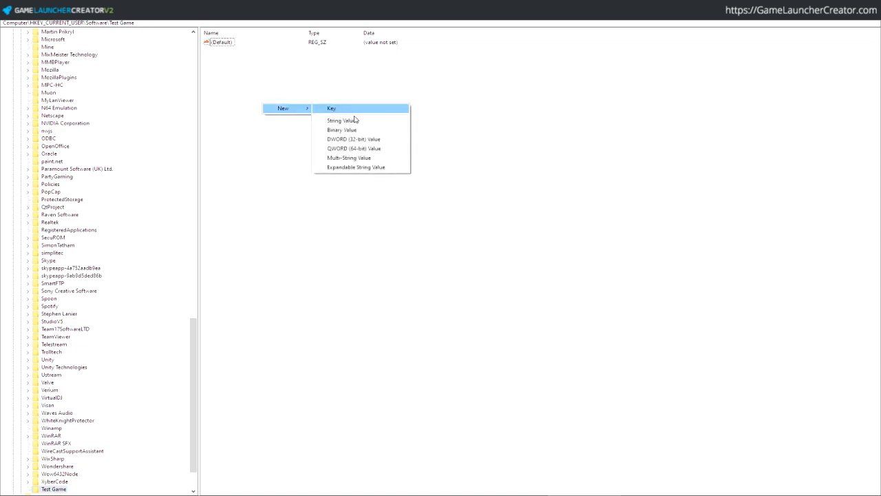
click(355, 122)
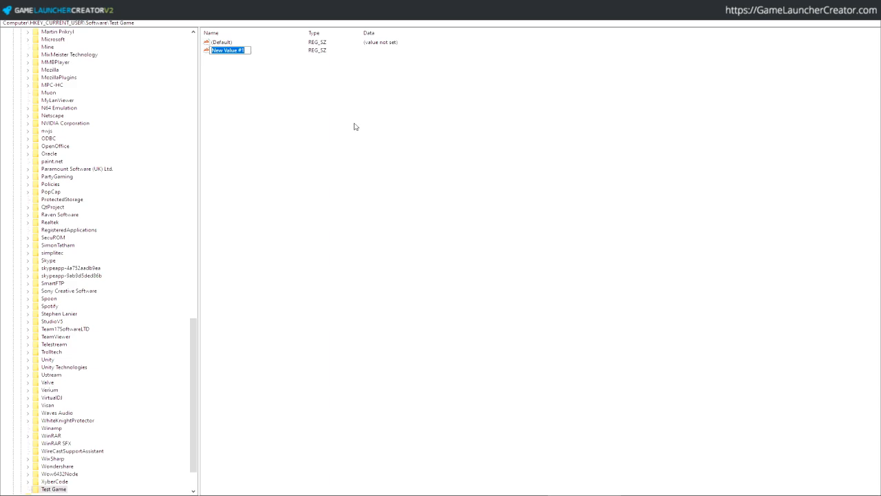
text(Version)
key(Return)
key(Return)
text(1.0)
key(Return)
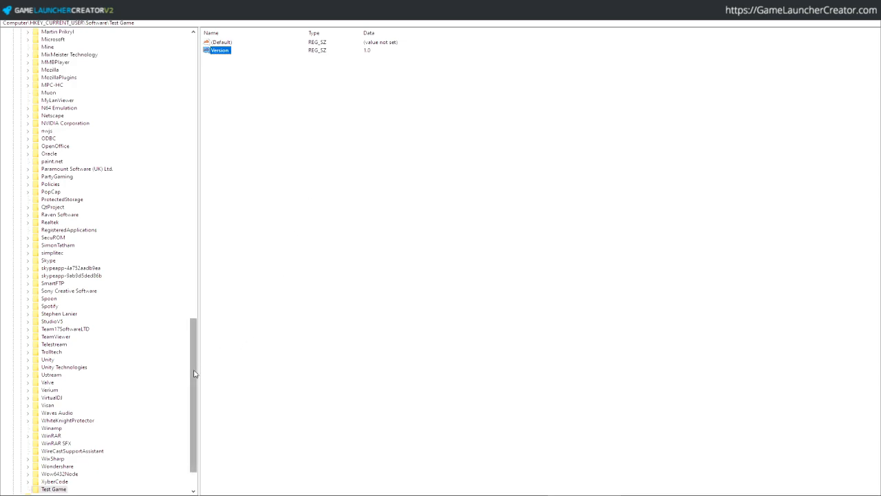
drag(194, 368, 176, 381)
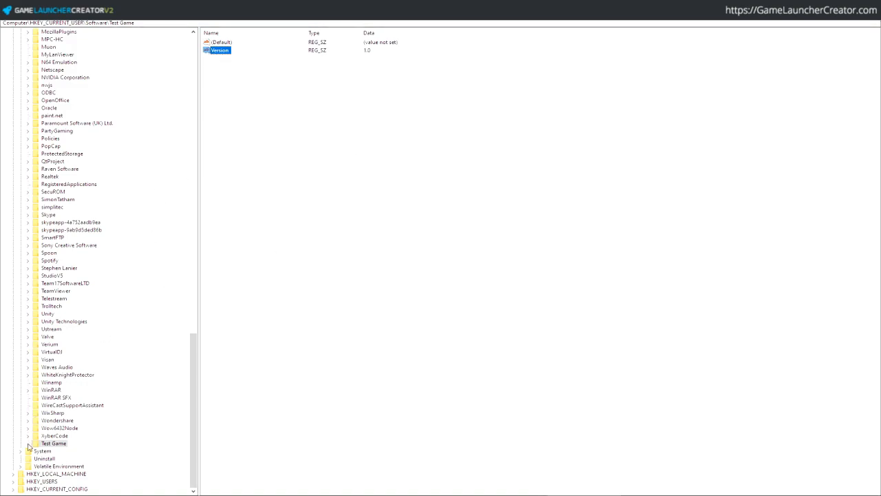
- Add a new string value named 'InstallPath' to the Test Game key
right_click(243, 124)
mouse_move(269, 131)
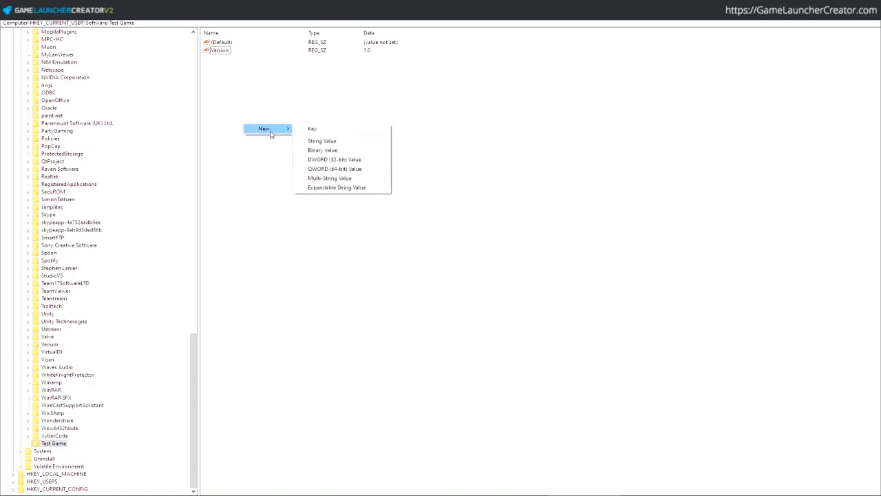
click(336, 141)
text(InstallPath)
key(Return)
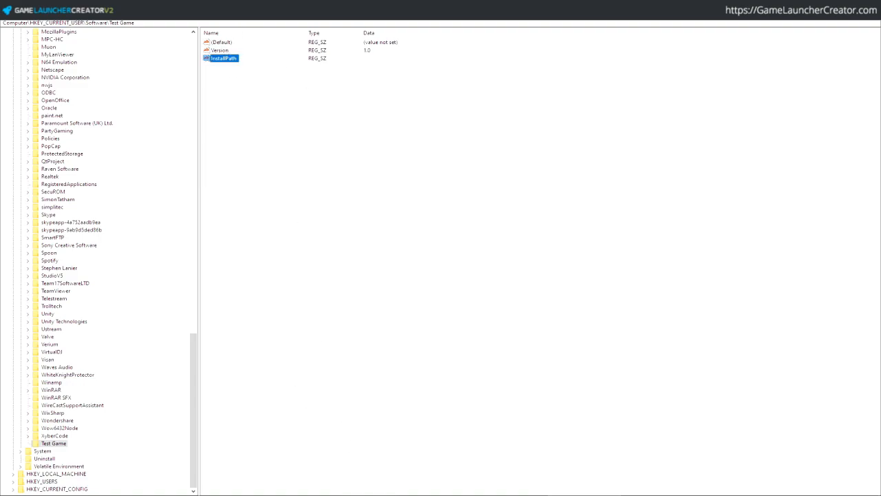
- Set InstallPath's data to the copied path C:\Program Files (x86)\TestGame2\
key(alt+Tab)
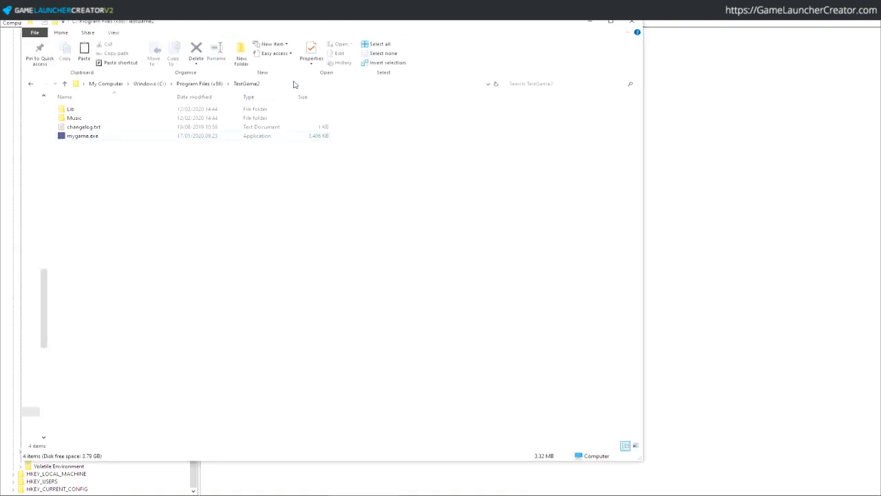
click(294, 83)
key(ctrl+c)
click(590, 21)
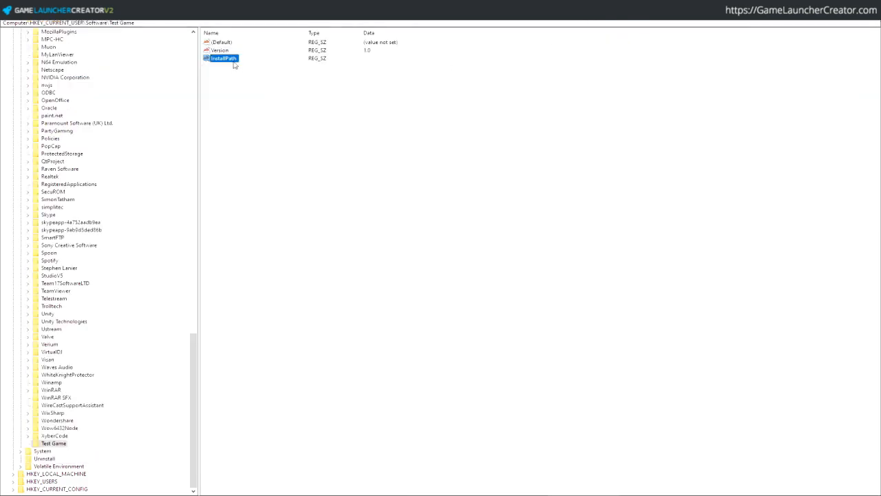
double_click(223, 59)
key(ctrl+v)
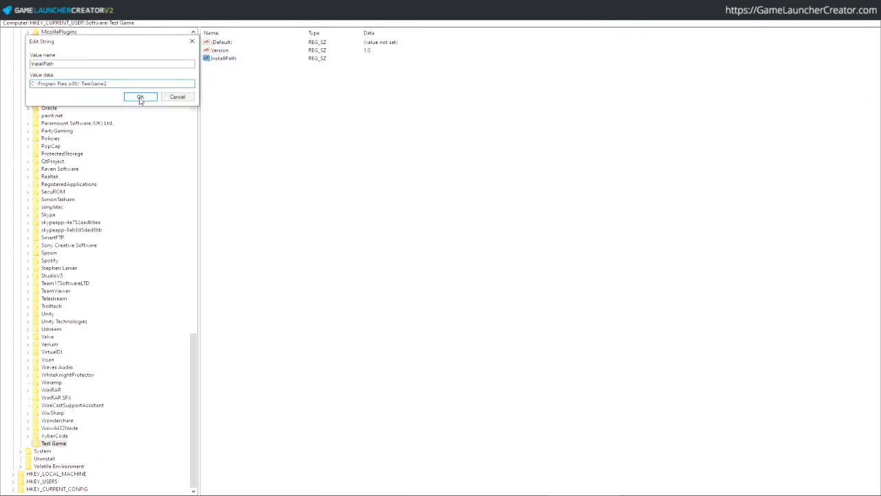
click(140, 97)
double_click(227, 60)
click(172, 84)
click(150, 100)
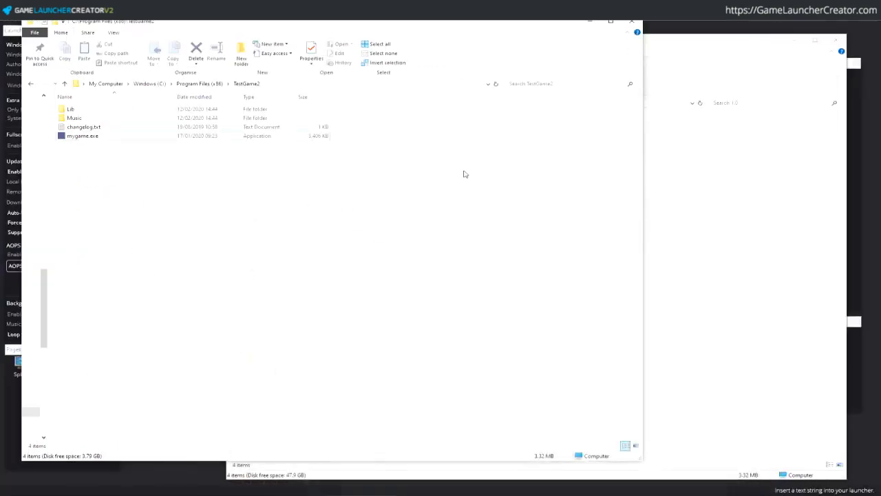
- Tick Update Via Registry and paste HKEY_CURRENT_USER as the Root Key
click(589, 21)
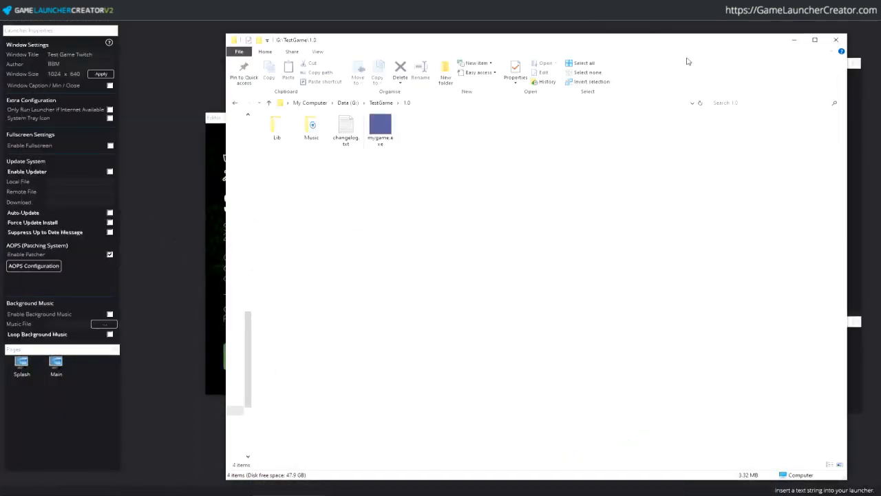
click(798, 40)
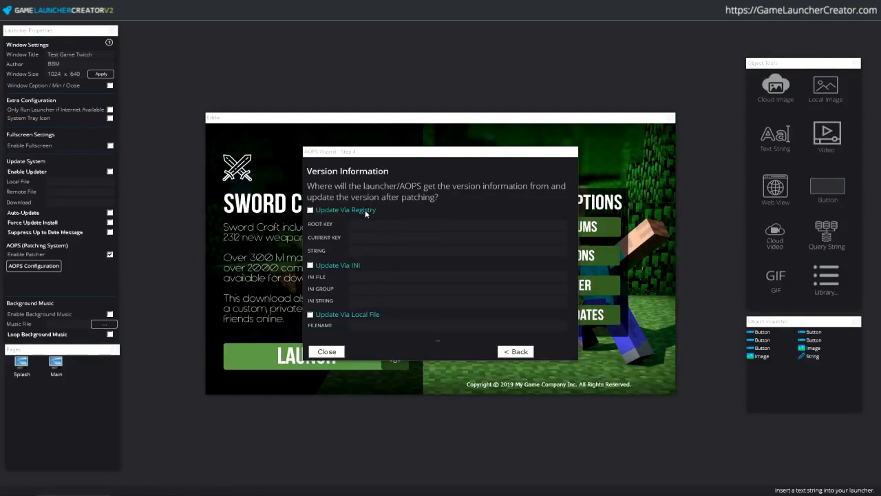
click(310, 210)
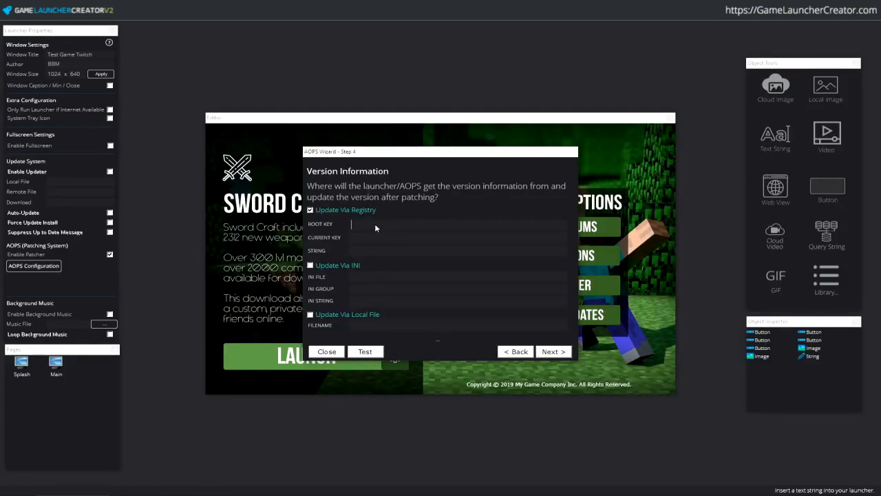
key(alt+Tab)
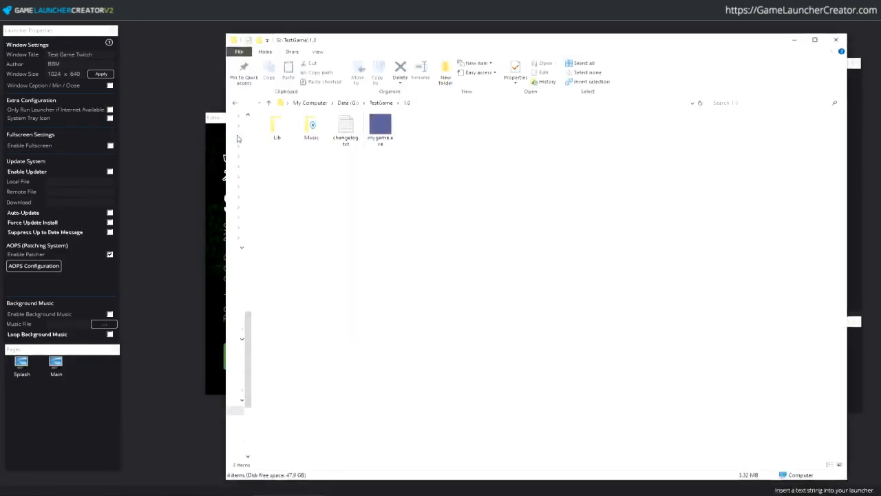
key(alt+Tab)
key(alt+Tab)
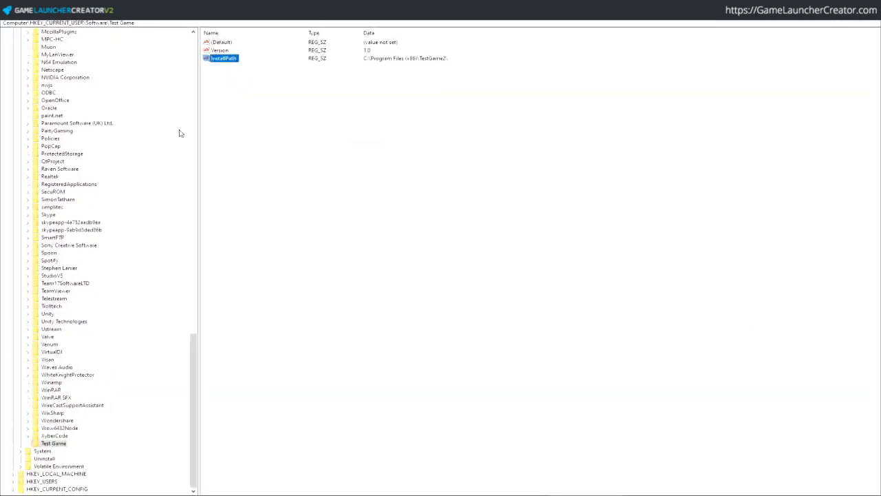
drag(84, 23, 29, 23)
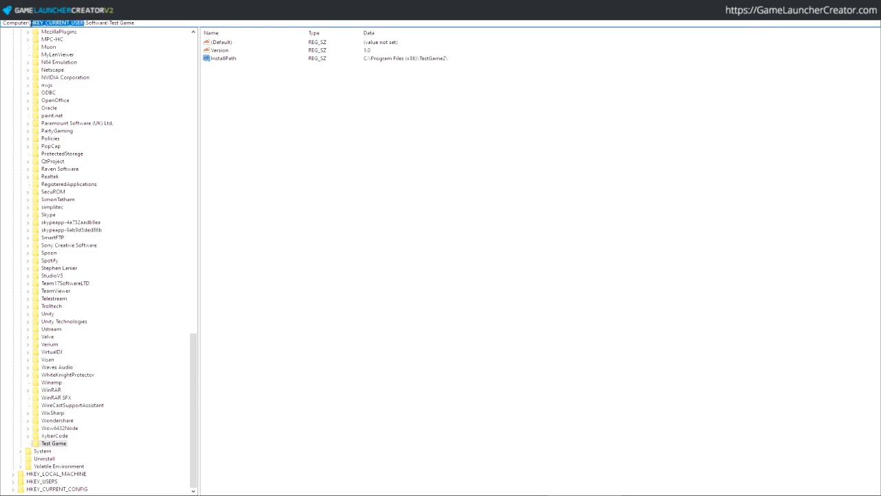
key(ctrl+c)
key(alt+Tab)
click(377, 224)
key(ctrl+v)
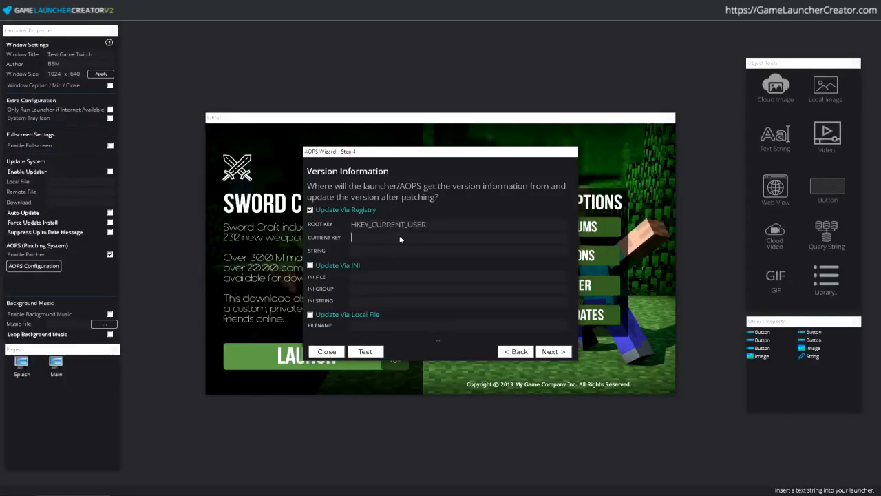
- Fill Current Key with Software\Test Game and String with Version
key(alt+Tab)
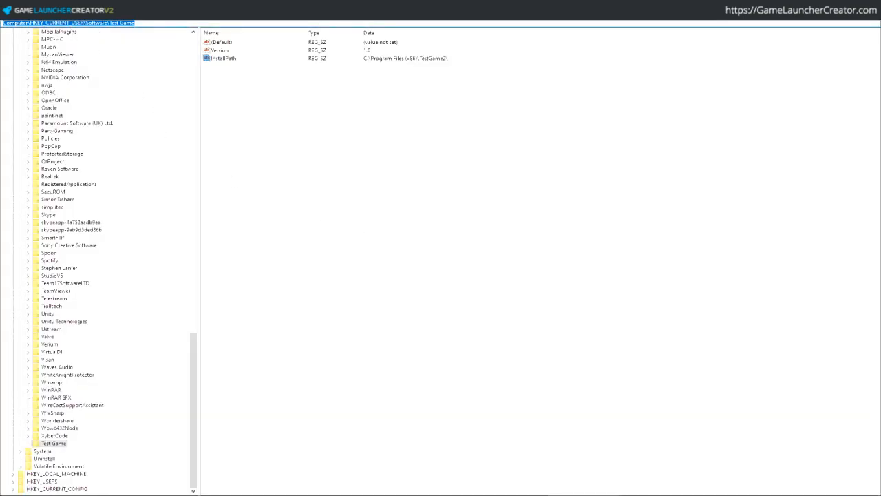
drag(87, 23, 109, 22)
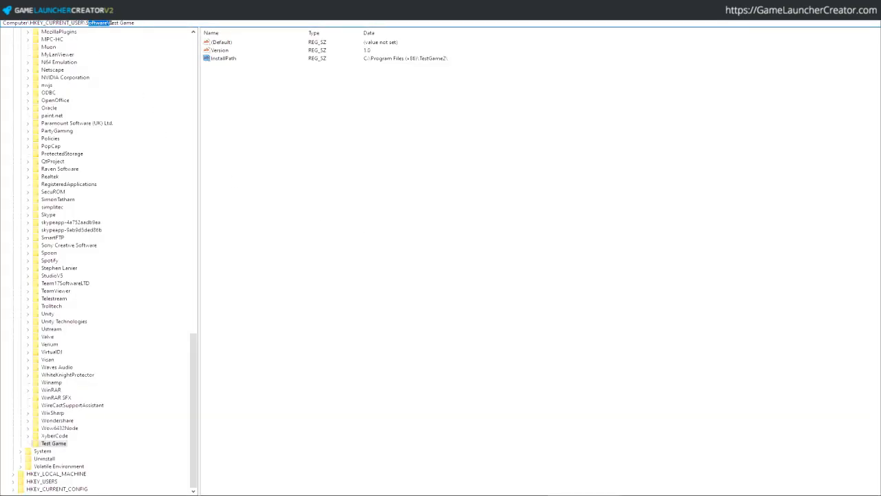
click(109, 23)
key(alt+Tab)
key(ctrl+v)
key(alt+Tab)
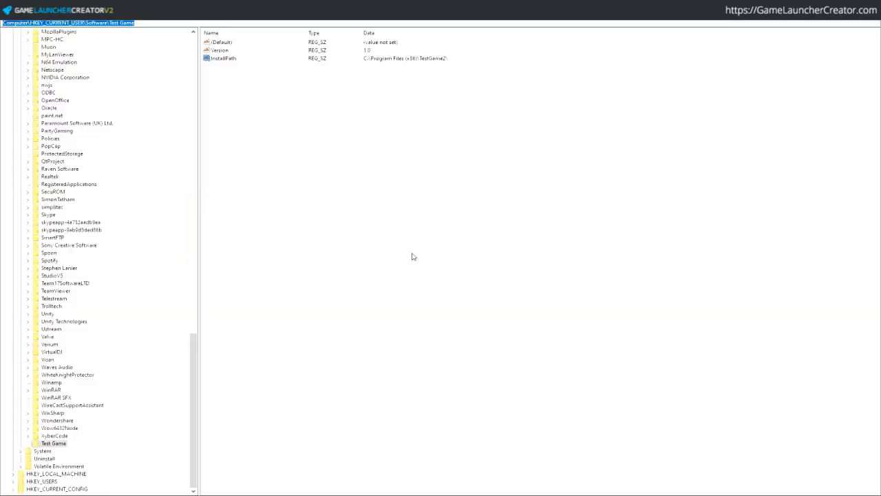
click(222, 51)
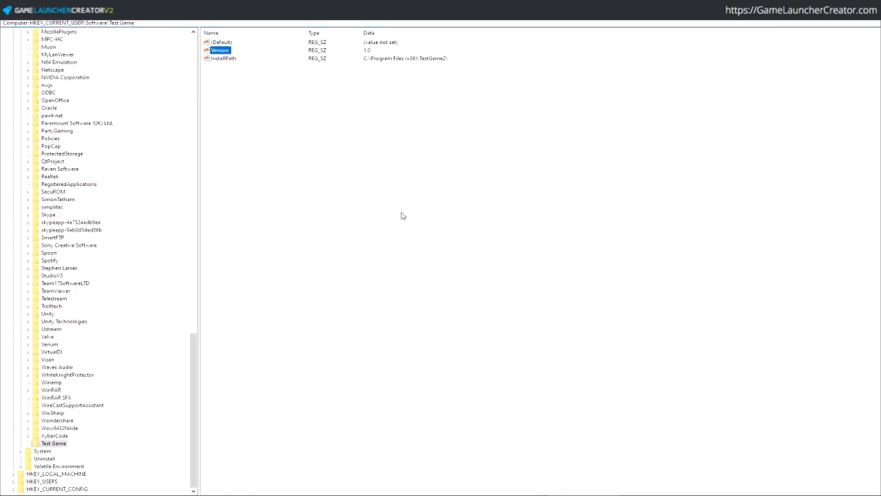
key(alt+Tab)
click(380, 252)
text(Version)
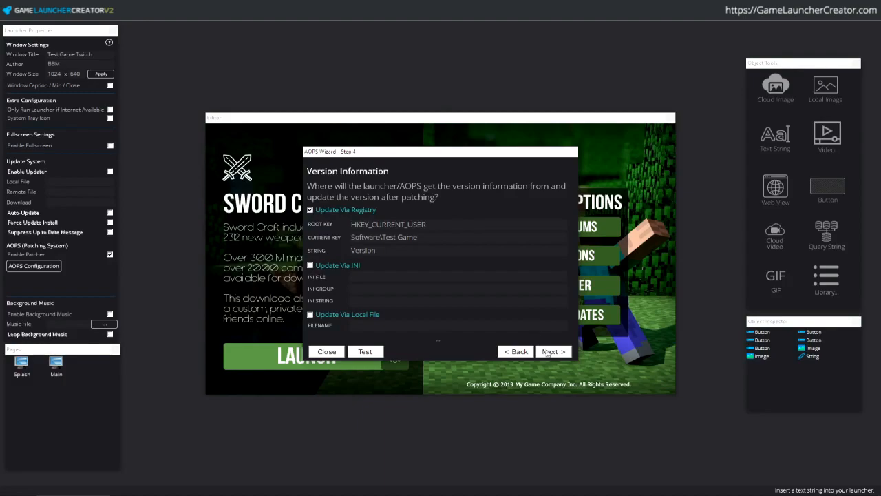
- On Step 5, enable Retrieve Install Path from Registry with Root Key HKEY_CURRENT_USER
click(553, 353)
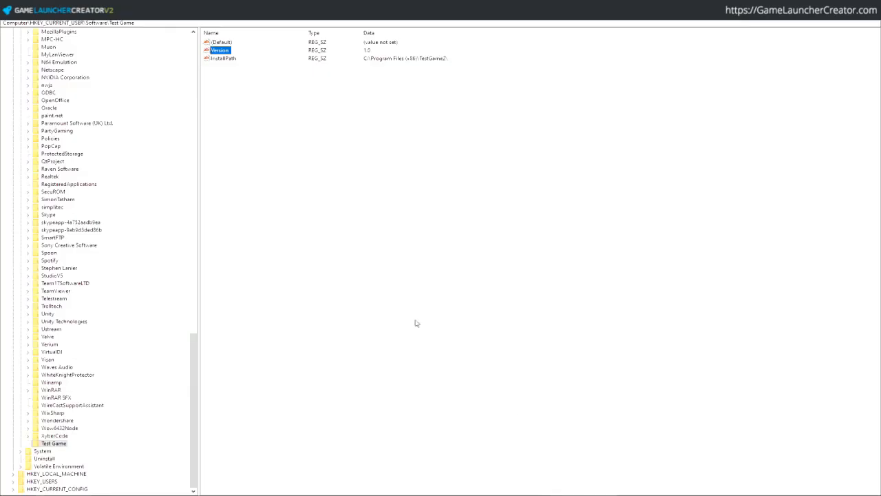
click(221, 59)
double_click(44, 23)
click(394, 220)
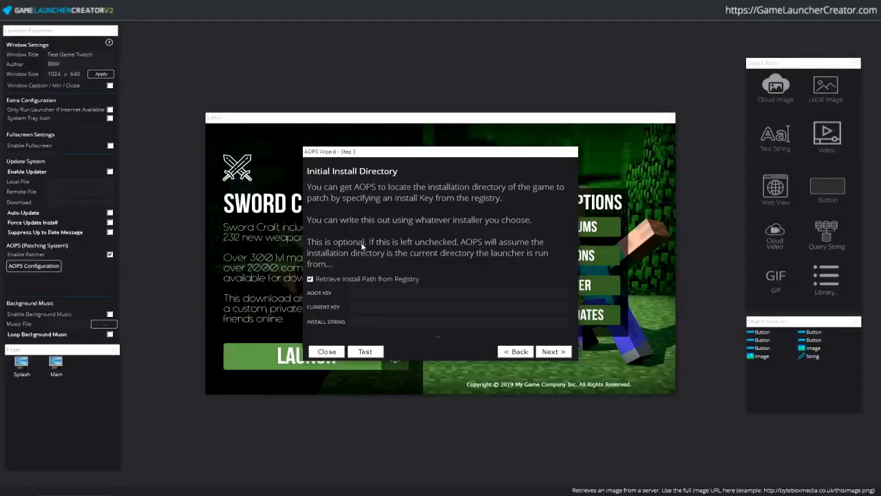
click(427, 298)
key(ctrl+v)
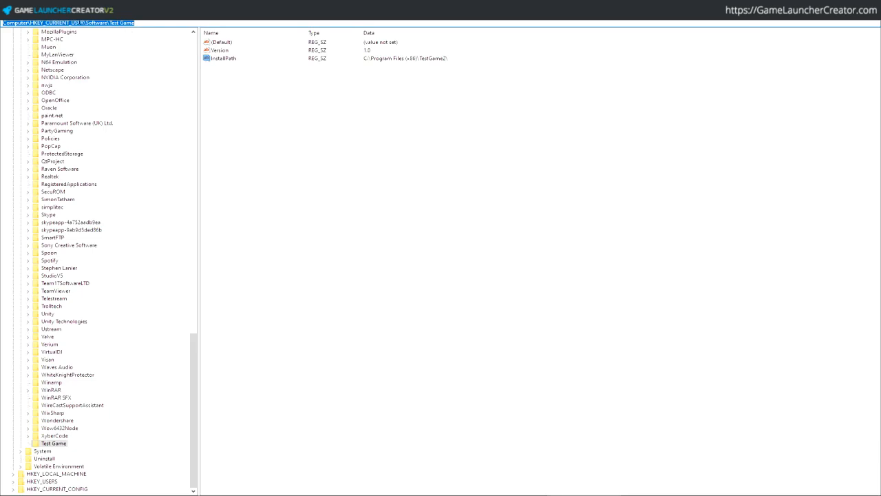
- Set Current Key to Software\Test Game and Install String to InstallPath
drag(85, 23, 135, 23)
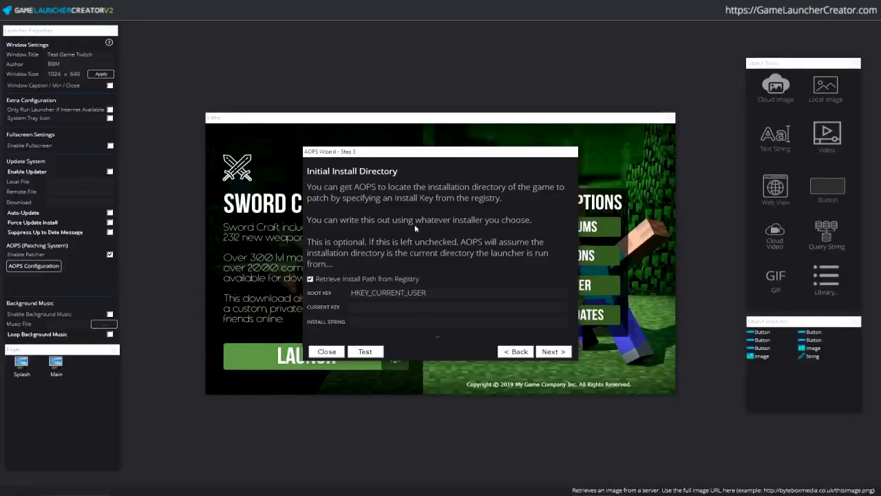
click(430, 306)
key(ctrl+v)
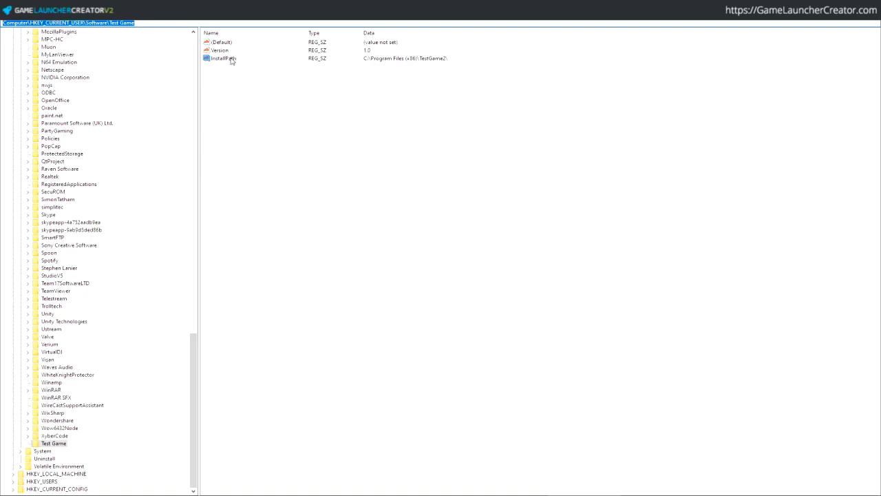
double_click(227, 59)
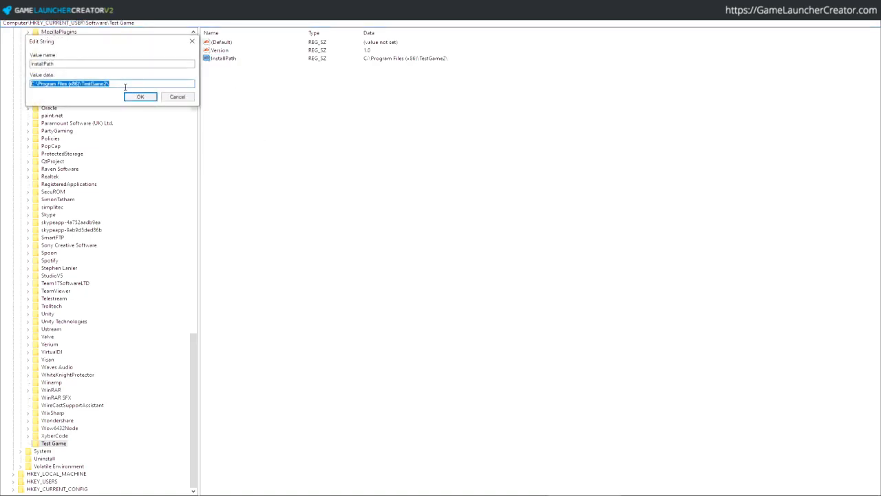
double_click(116, 63)
click(140, 96)
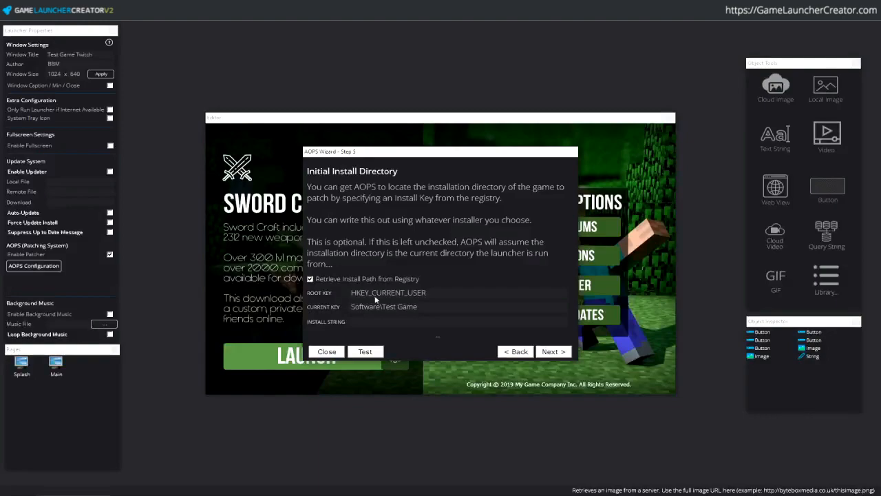
click(402, 322)
key(ctrl+v)
- Go to Step 6 'Scan Your Files' and attempt to start the scanner with Launch Scanner
click(556, 351)
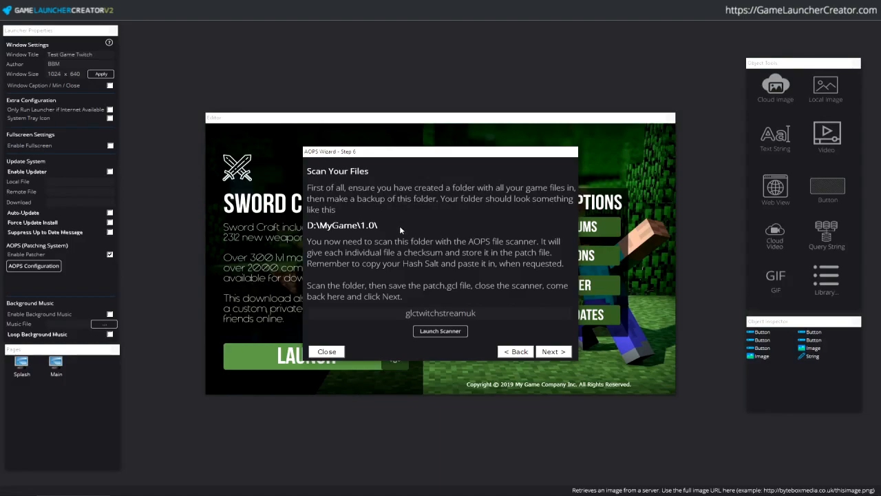
click(443, 331)
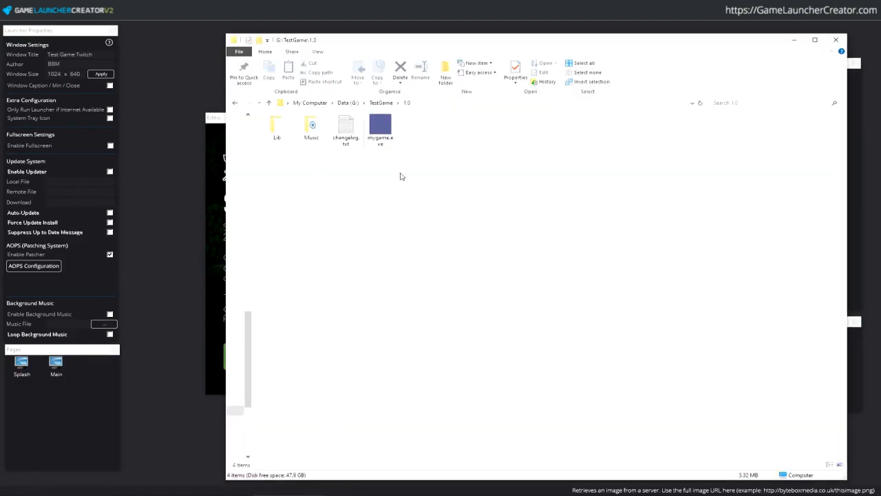
- Duplicate the 1.0 folder in G:\TestGame as '1.0 - Backup', then reopen the original 1.0 folder
drag(401, 177, 274, 116)
click(383, 103)
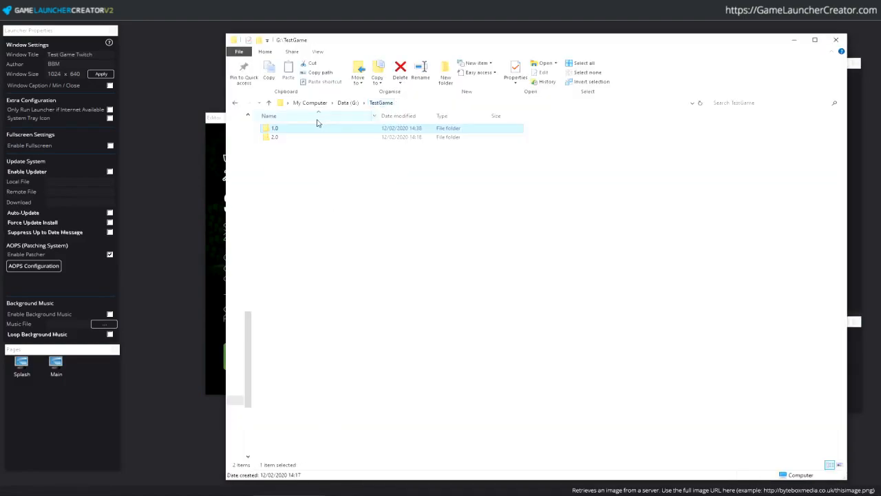
key(ctrl+c)
key(ctrl+v)
key(F2)
key(End)
key(ctrl+shift+Left)
text(Backup)
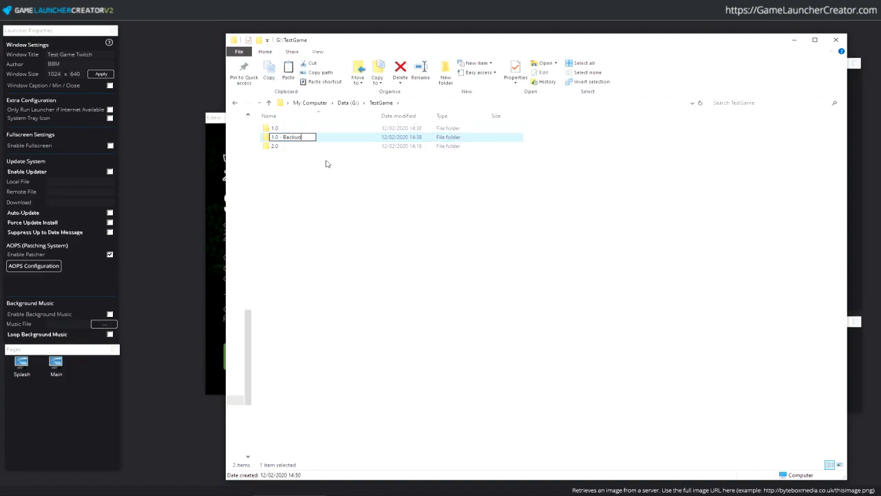
key(Return)
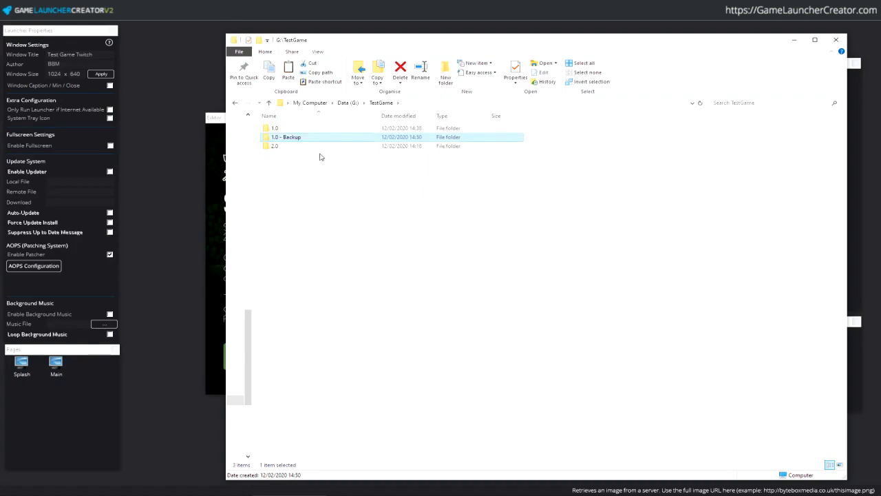
click(301, 128)
double_click(301, 129)
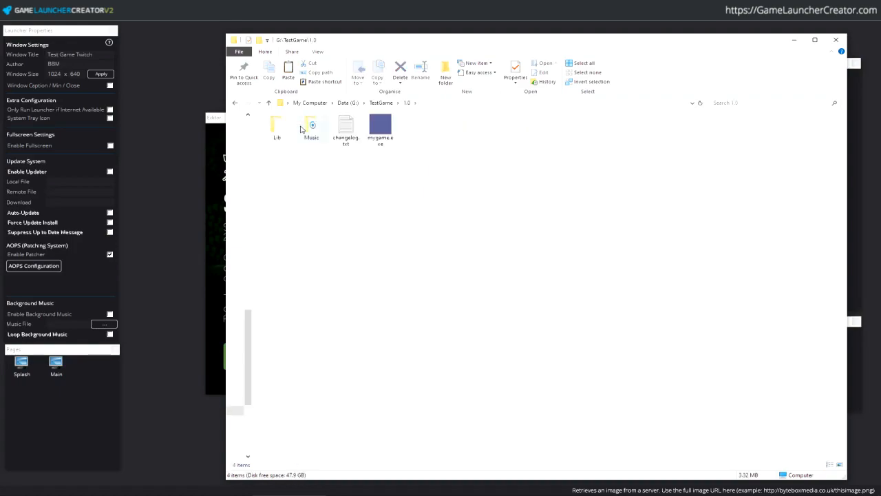
click(794, 40)
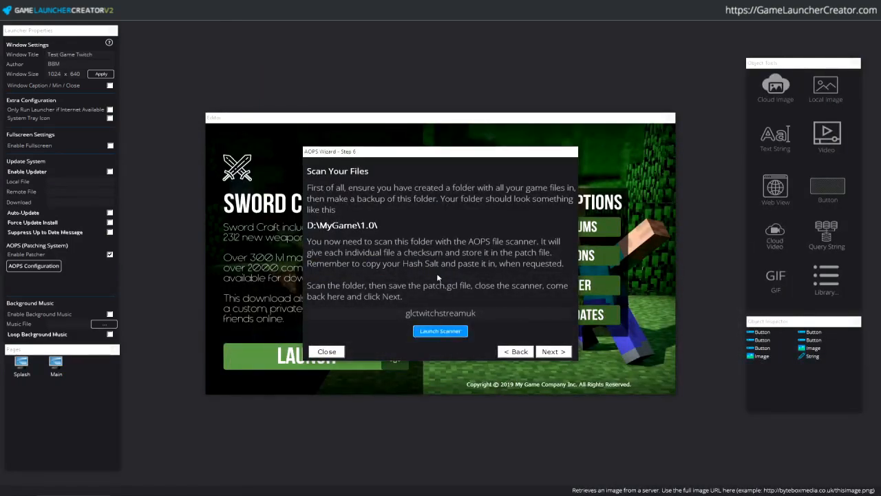
- Launch the AOPS scanner and paste the saved secret salt key from Notepad into its prompt
click(440, 331)
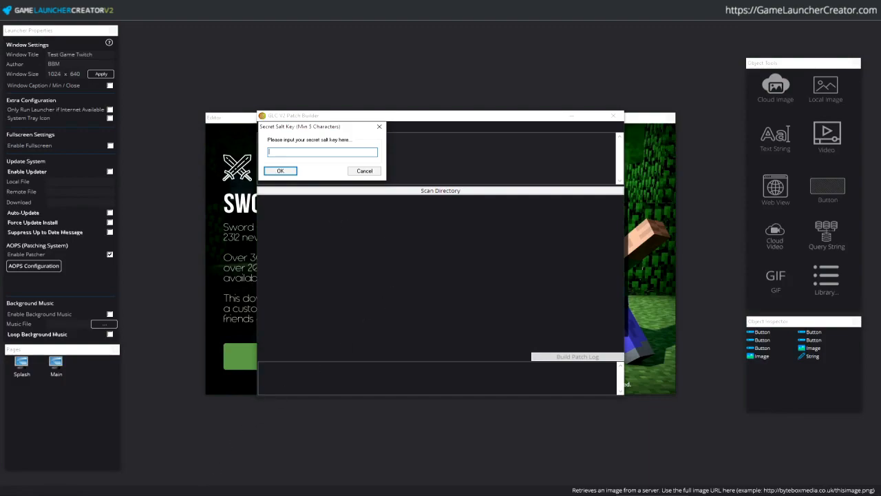
key(alt+Tab)
key(ctrl+a)
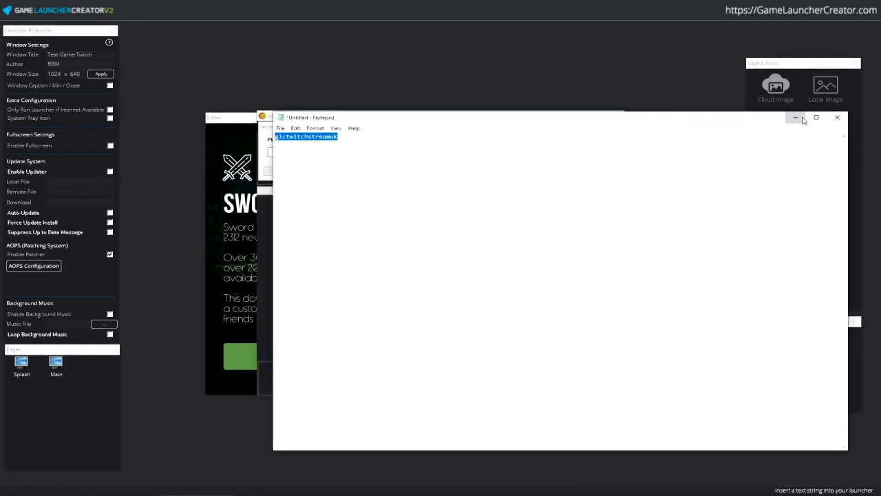
click(799, 118)
key(ctrl+v)
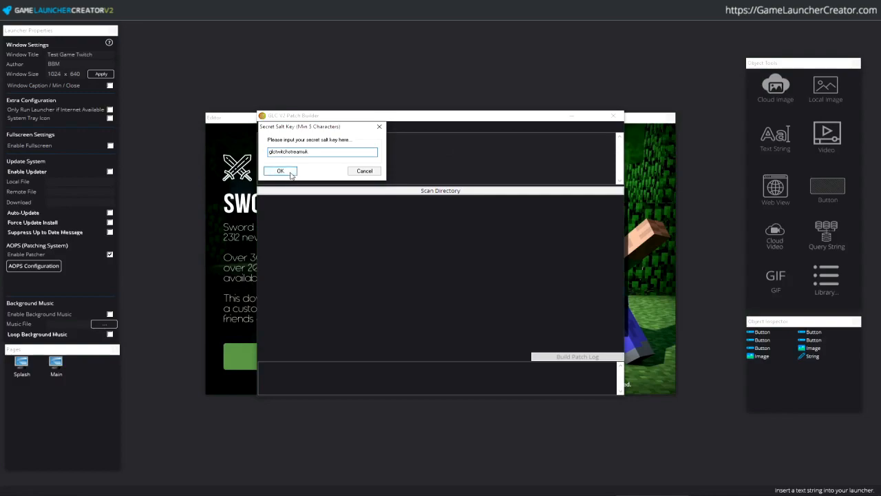
click(288, 172)
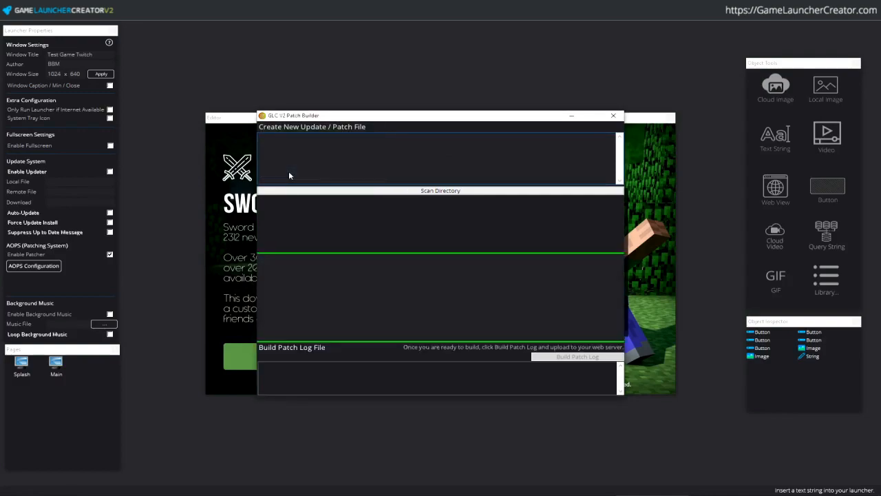
- Choose G:\TestGame\1.0 as the directory to scan
click(453, 192)
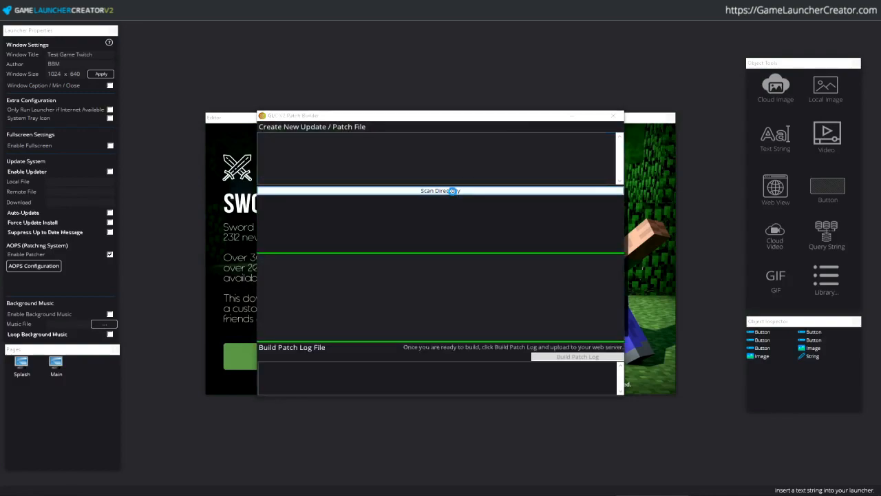
scroll(520, 260, down, 3)
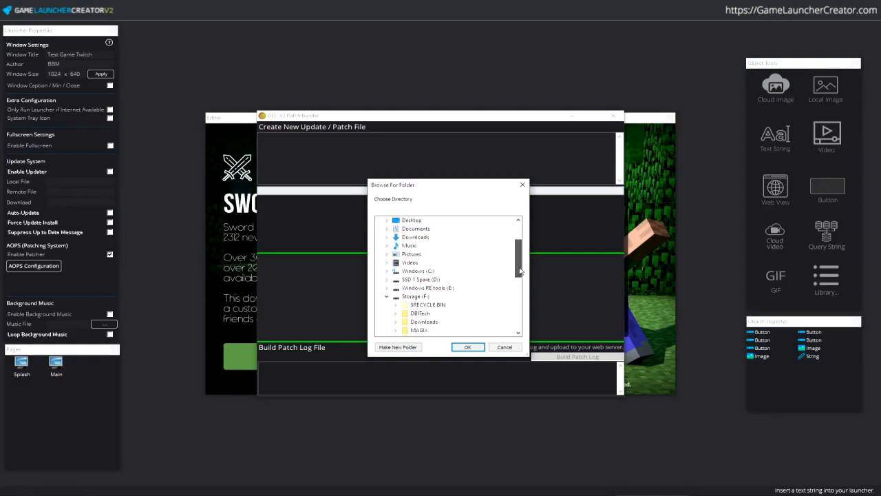
scroll(509, 291, up, 3)
click(387, 296)
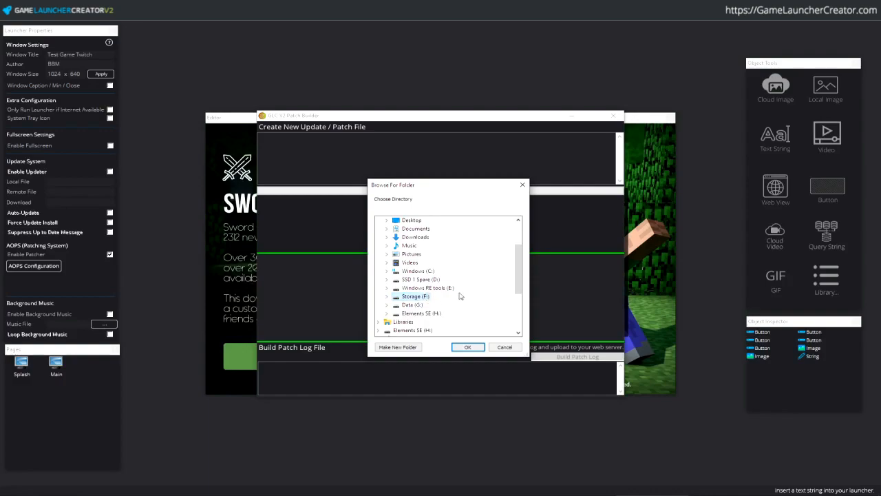
double_click(460, 296)
text(testgame2)
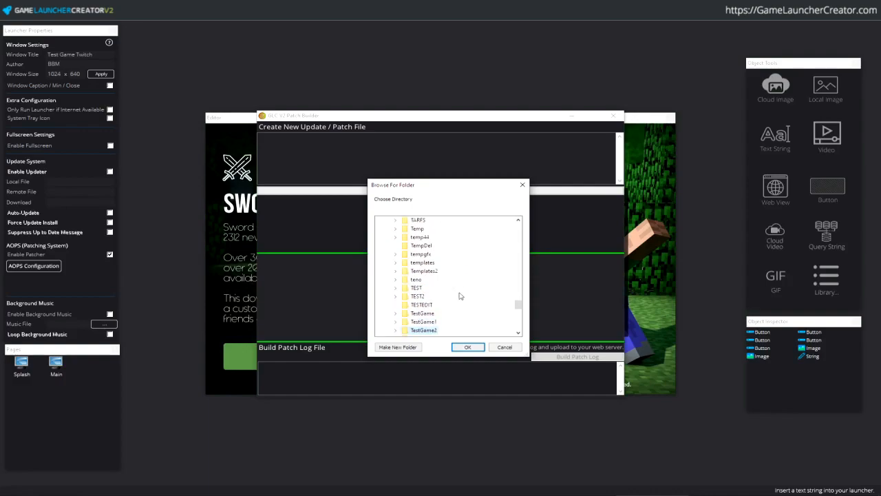
key(Up)
key(Up)
key(Right)
key(Down)
key(Right)
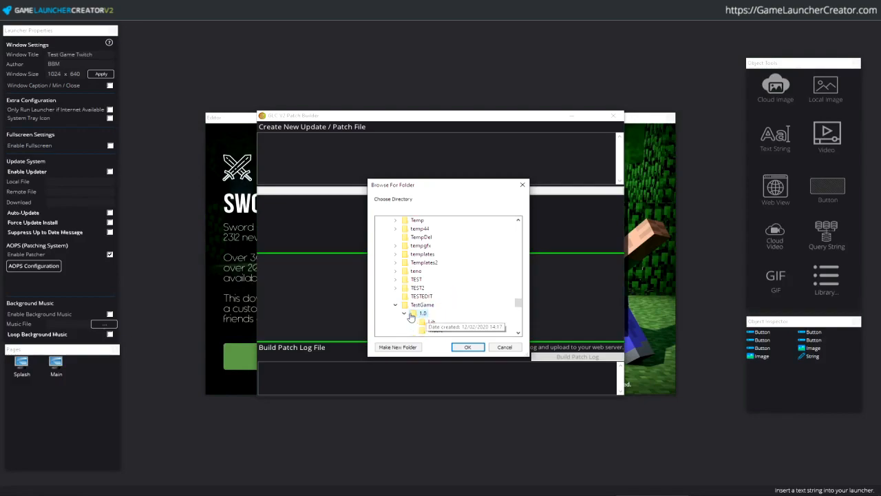
click(467, 348)
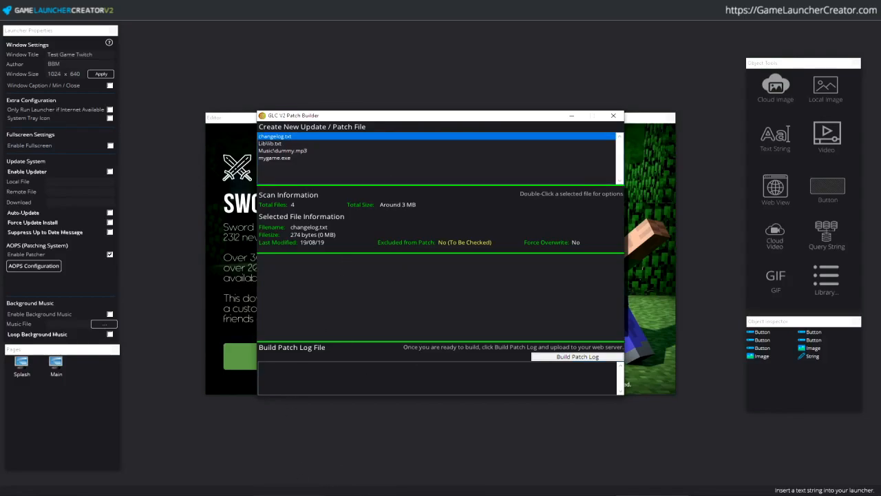
- Resize and place the 1.0 folder window beside the Patch Builder
key(alt+Tab)
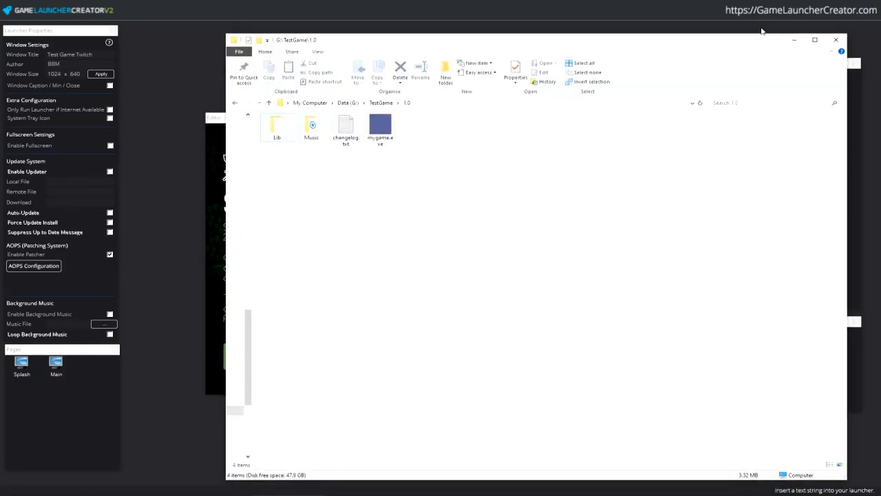
click(794, 40)
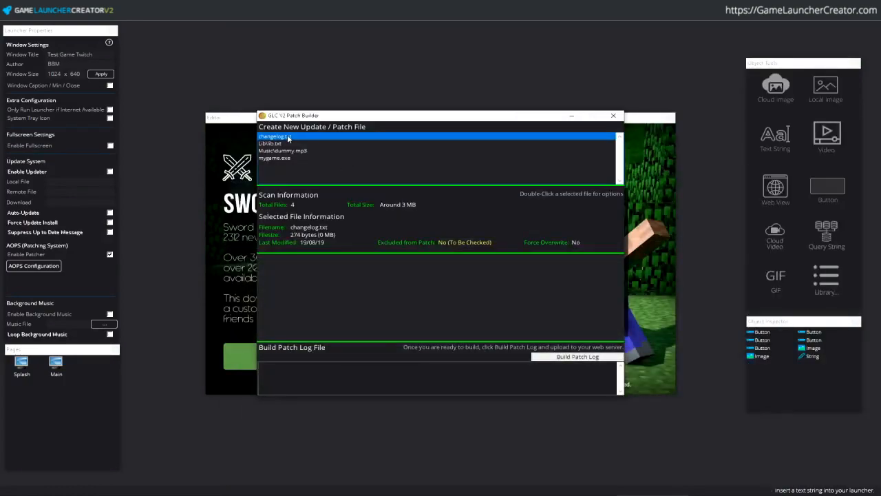
click(318, 475)
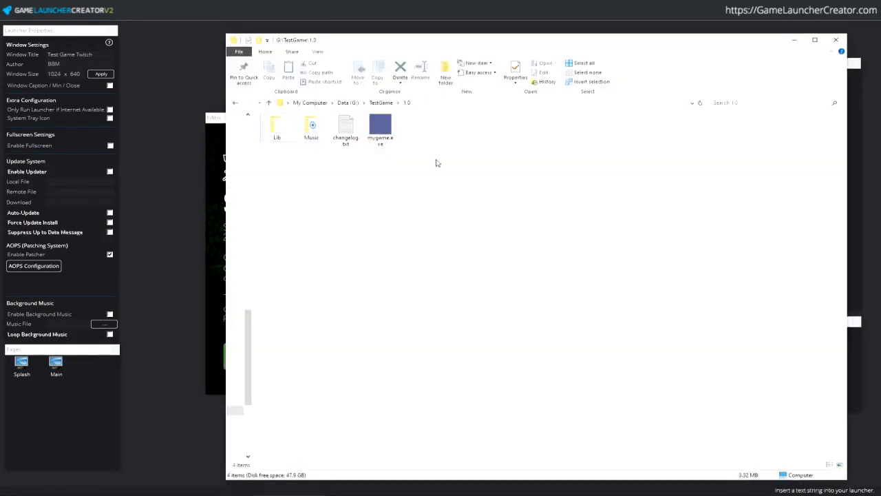
drag(222, 478, 534, 369)
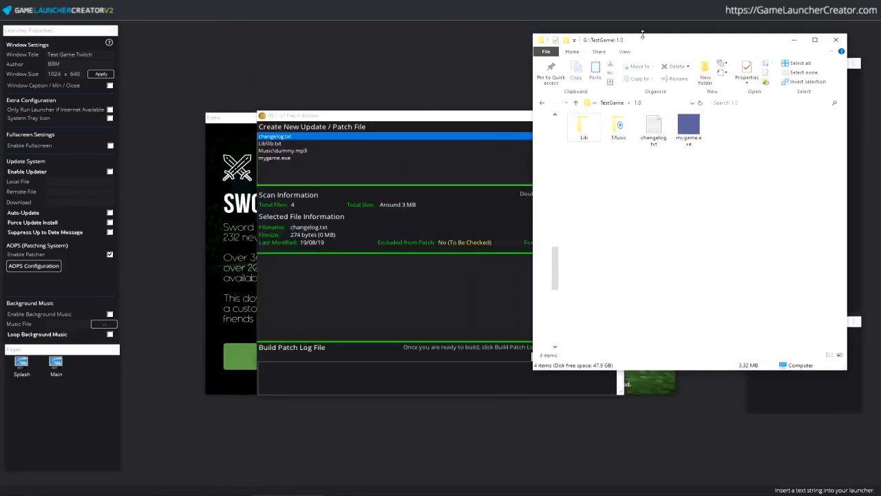
drag(645, 43, 630, 100)
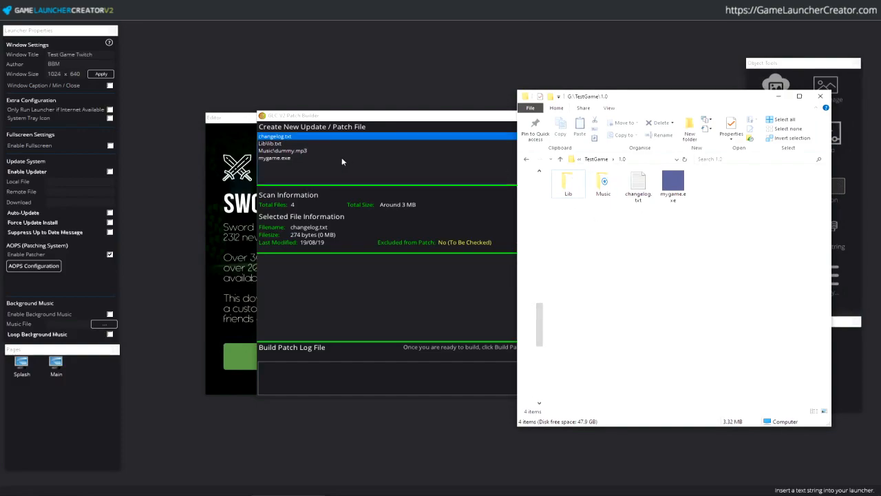
- Compare the folder contents with the builder's details for mygame.exe, Lib\lib.txt and changelog.txt
click(567, 193)
double_click(603, 184)
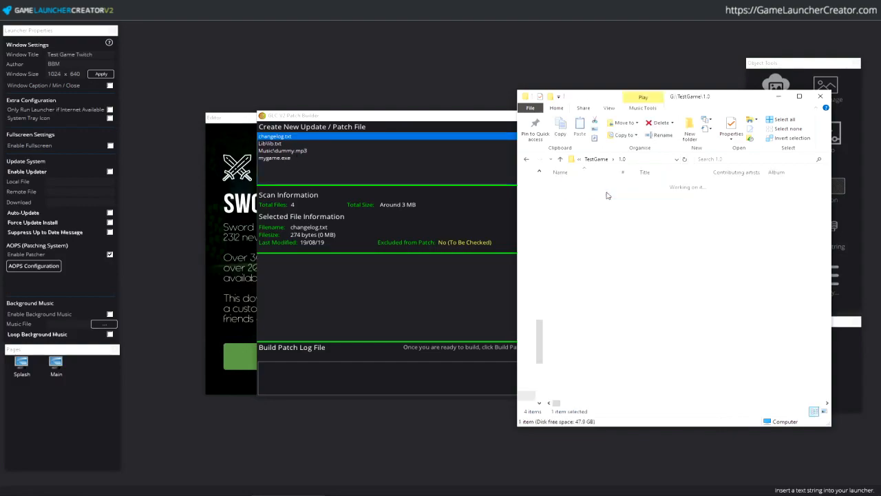
click(622, 159)
click(673, 183)
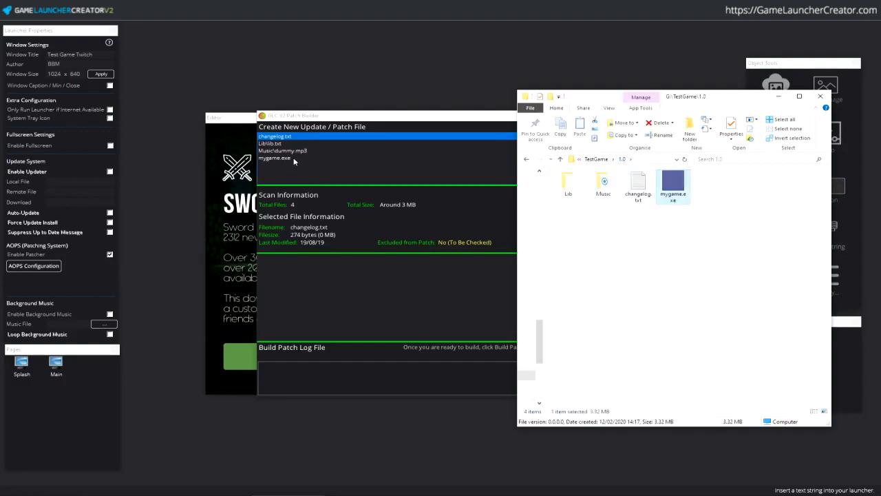
click(372, 116)
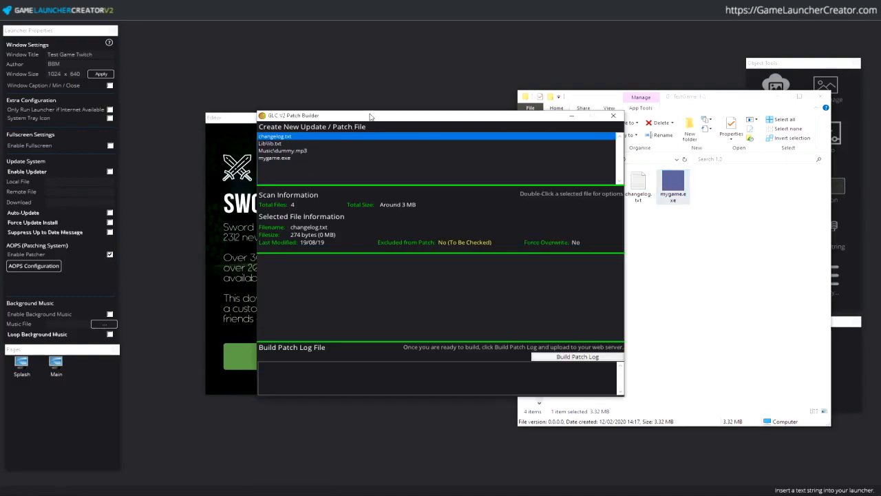
click(319, 158)
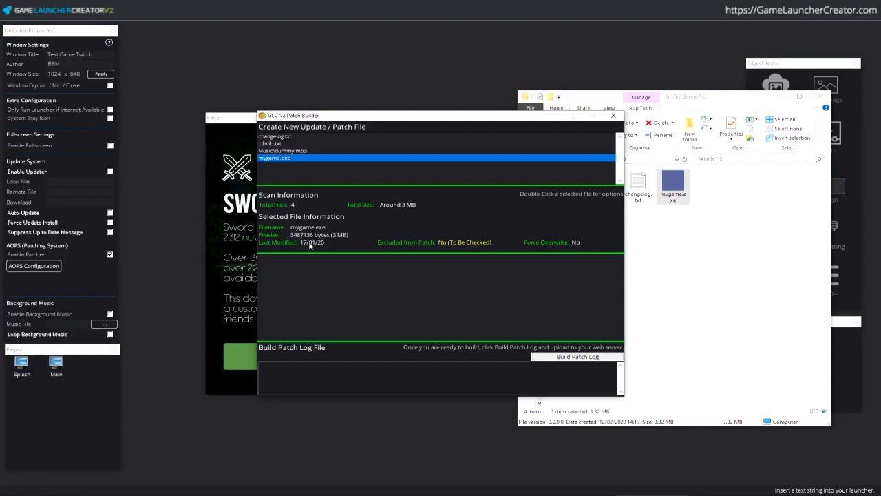
click(310, 146)
click(311, 137)
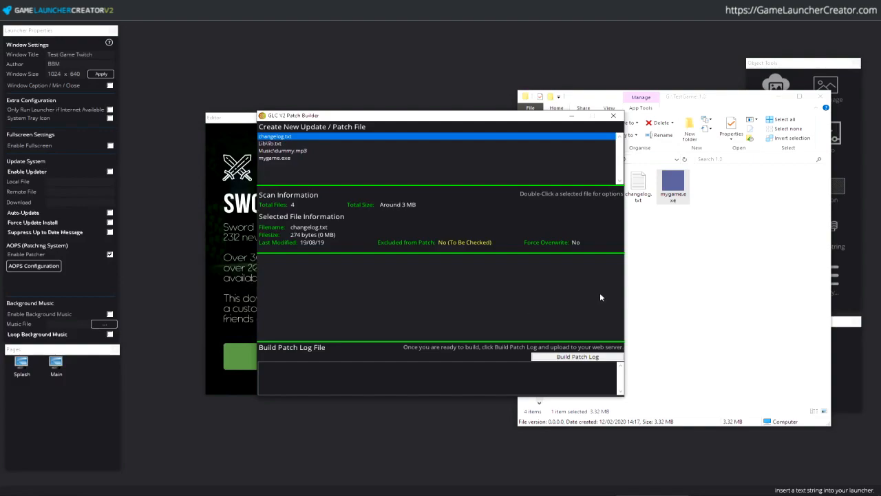
- Select the four items in the 1.0 folder and build the patch log
click(645, 278)
drag(691, 222, 555, 184)
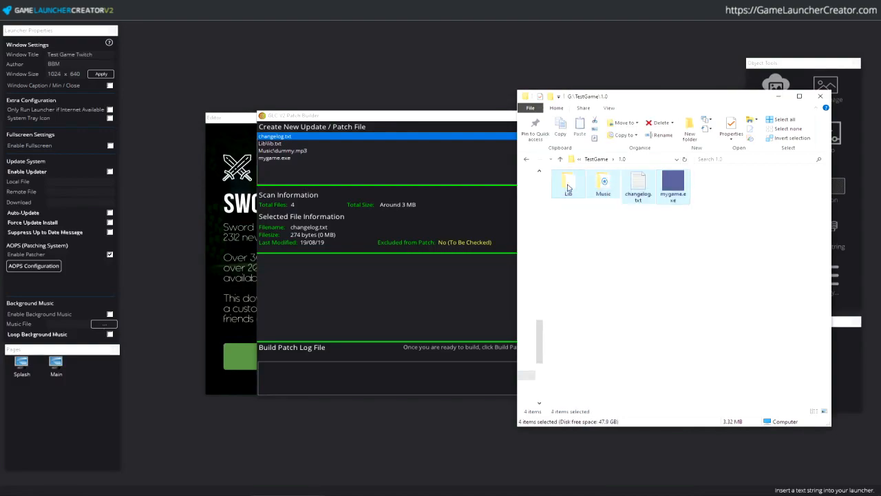
click(413, 116)
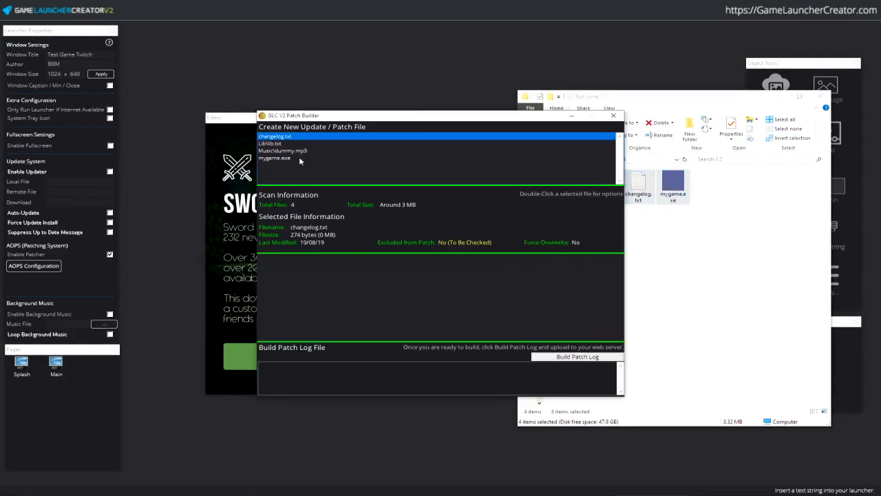
click(586, 357)
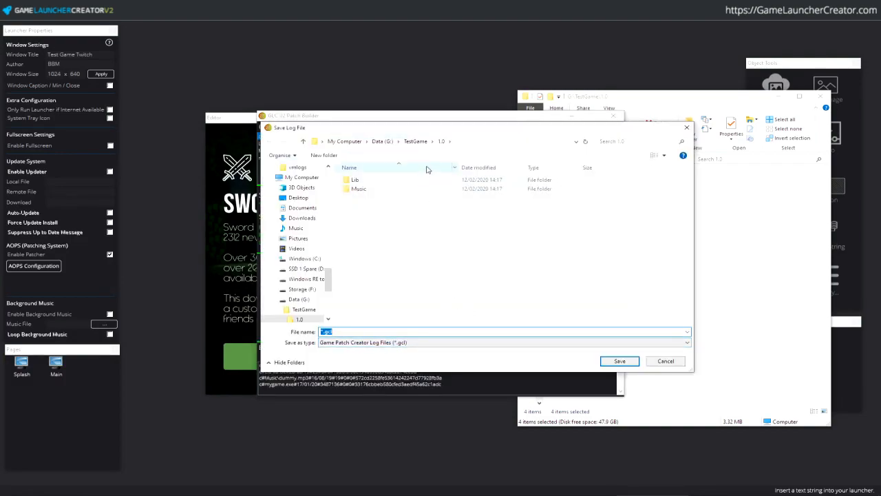
- Save the log as testgame.gcl in the TestGame folder and close the Patch Builder
click(420, 141)
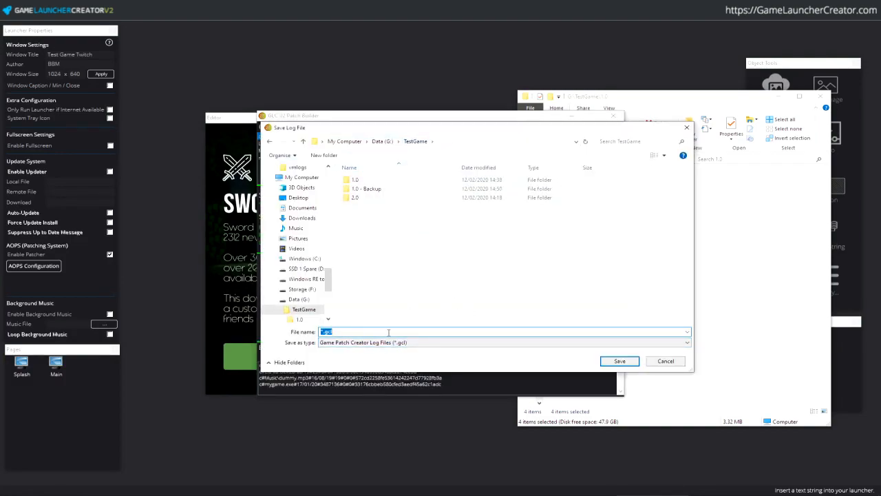
key(Home)
key(Delete)
text(testgame)
key(Delete)
key(Return)
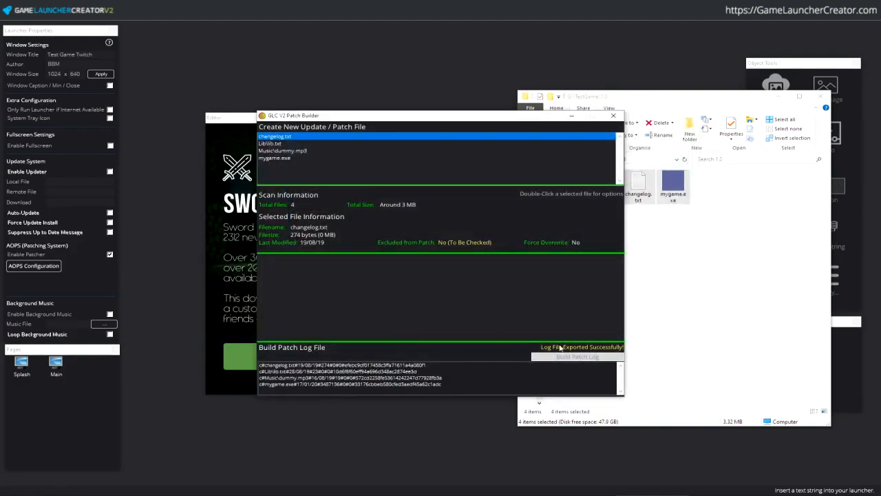
click(616, 116)
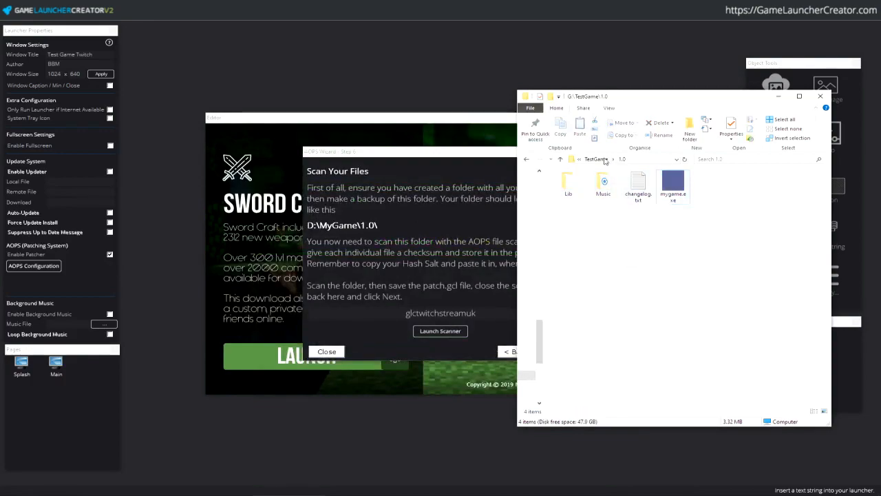
- Open testgame.gcl from the TestGame folder in Notepad++, declining the update offer
click(605, 160)
click(598, 212)
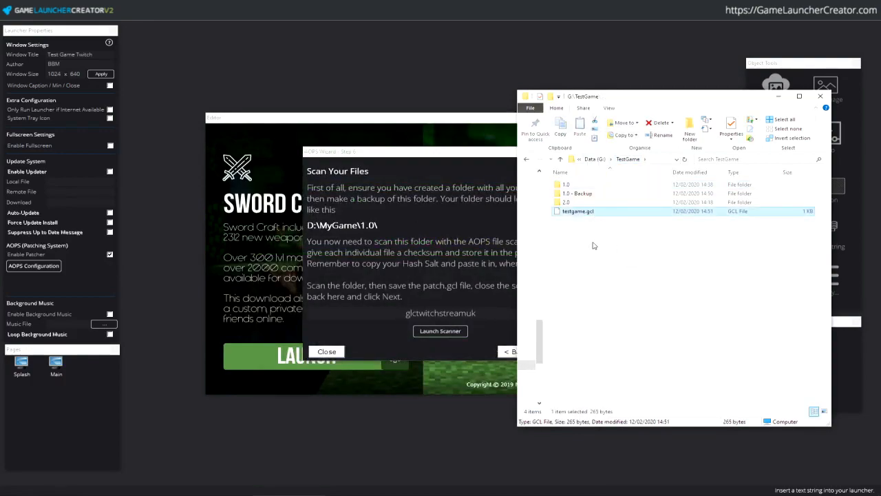
right_click(584, 214)
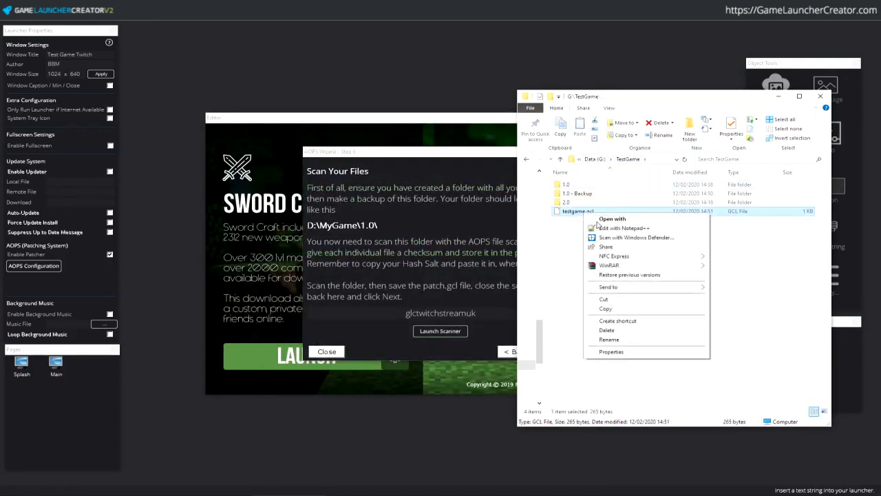
click(623, 228)
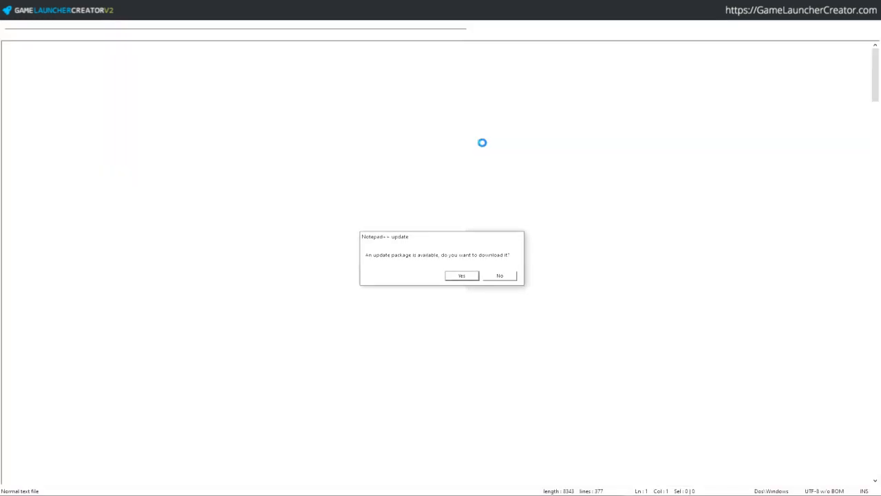
click(499, 276)
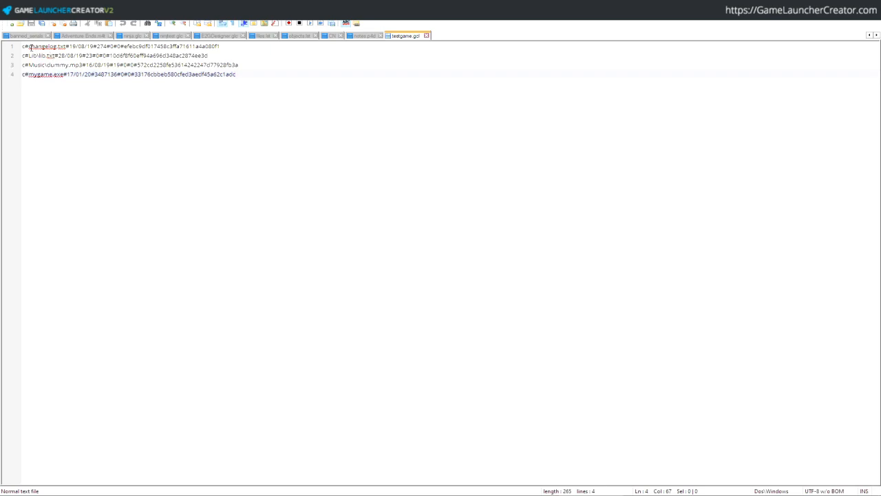
- Review the checksum lines for the four files, including Lib\lib.txt, dummy.mp3 and mygame.exe, then close Notepad++
drag(31, 47, 255, 120)
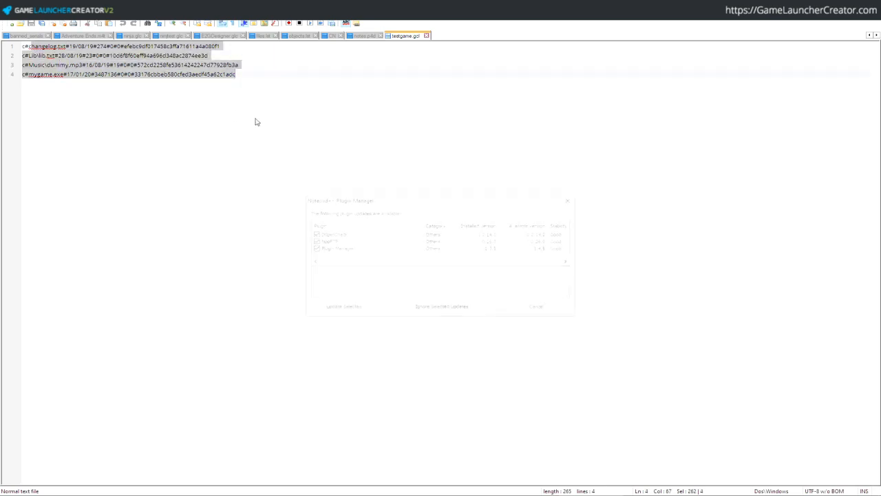
click(559, 309)
key(Right)
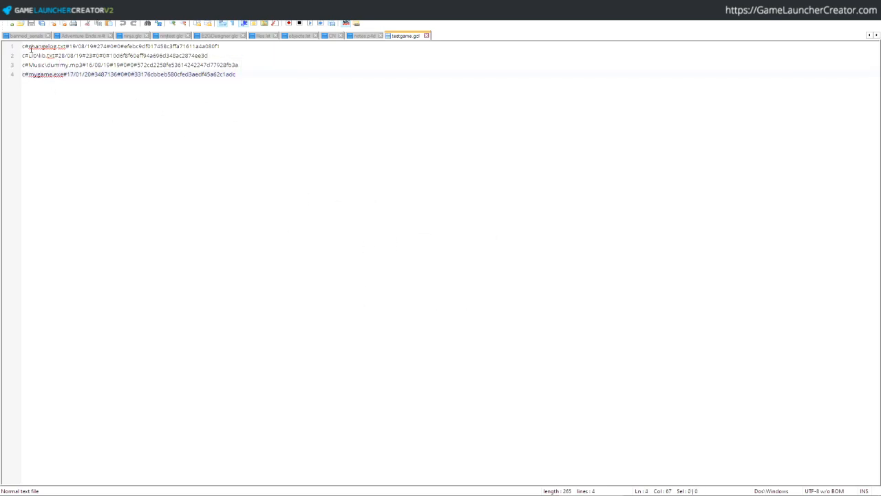
drag(25, 47, 140, 94)
key(Right)
drag(124, 45, 254, 46)
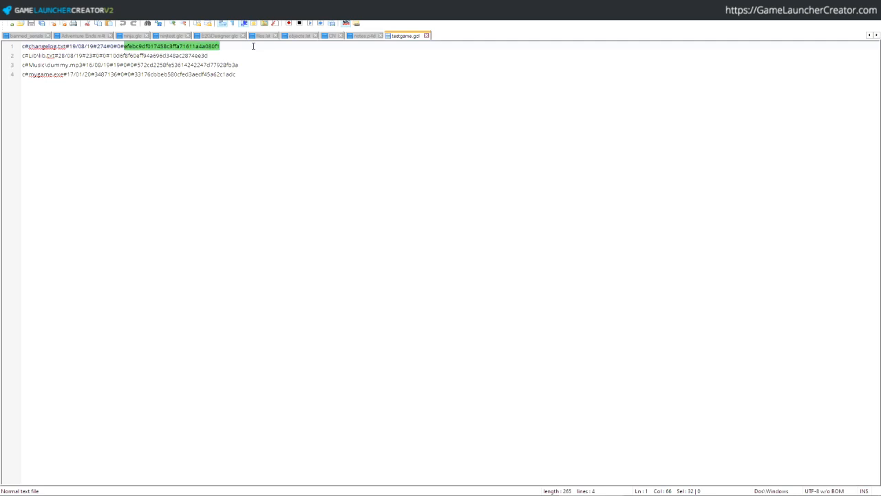
click(219, 55)
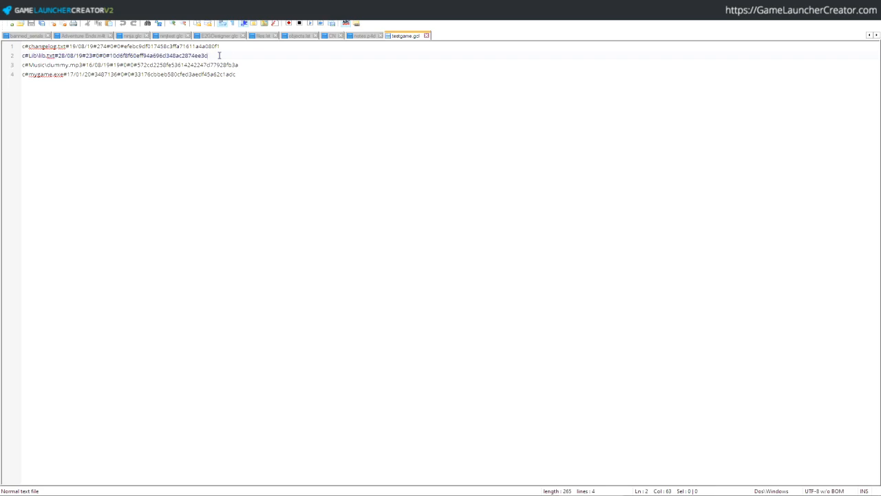
click(252, 62)
click(248, 75)
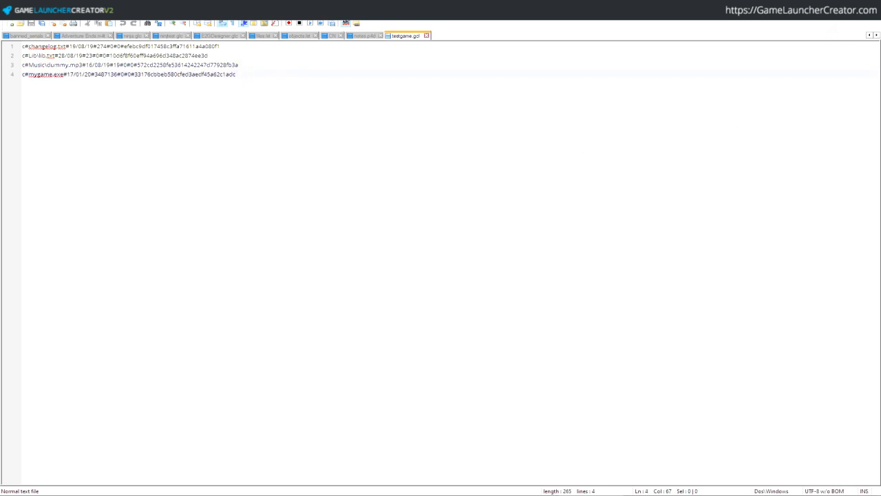
key(alt+F4)
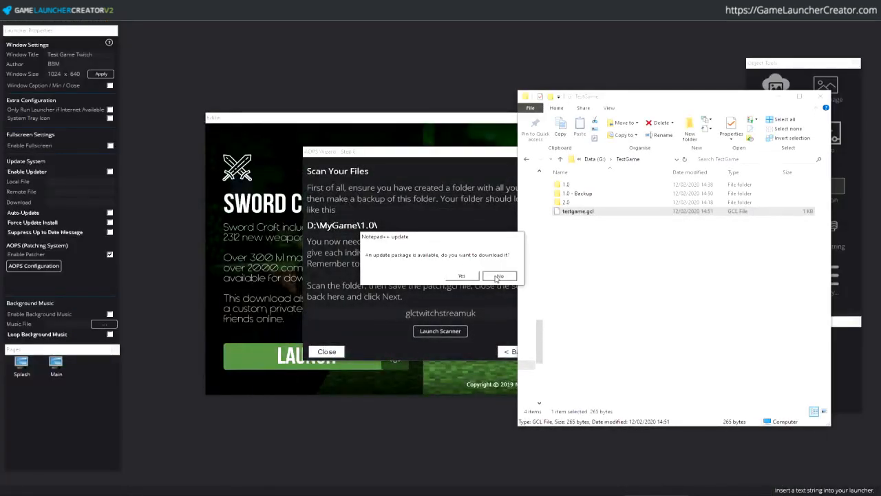
- Decline the Notepad++ update and drag testgame.gcl into FileZilla's remote /public_html/testdir
click(500, 276)
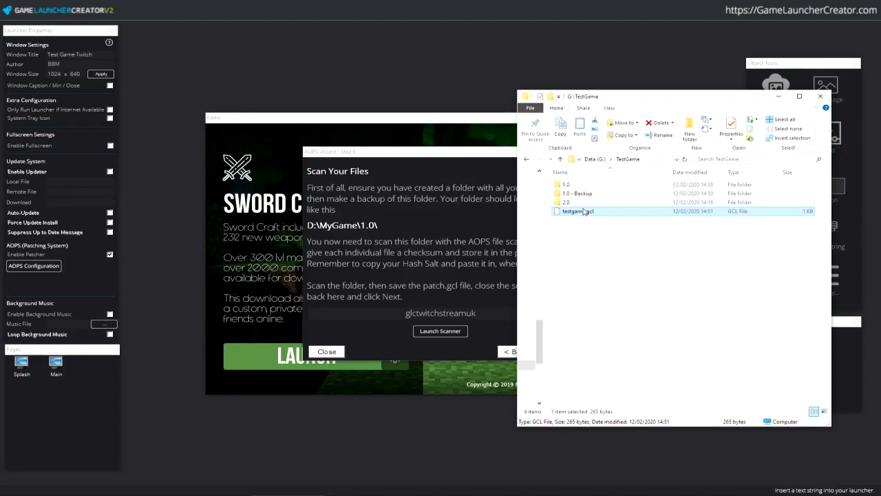
click(583, 215)
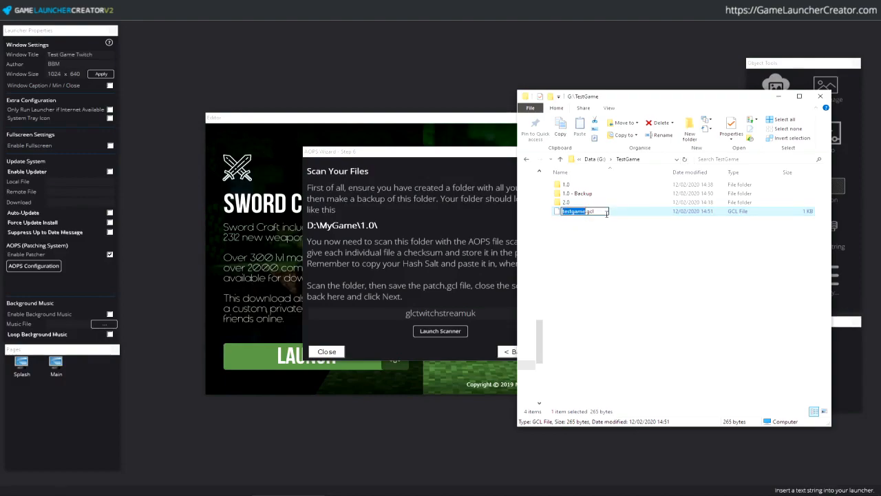
click(612, 223)
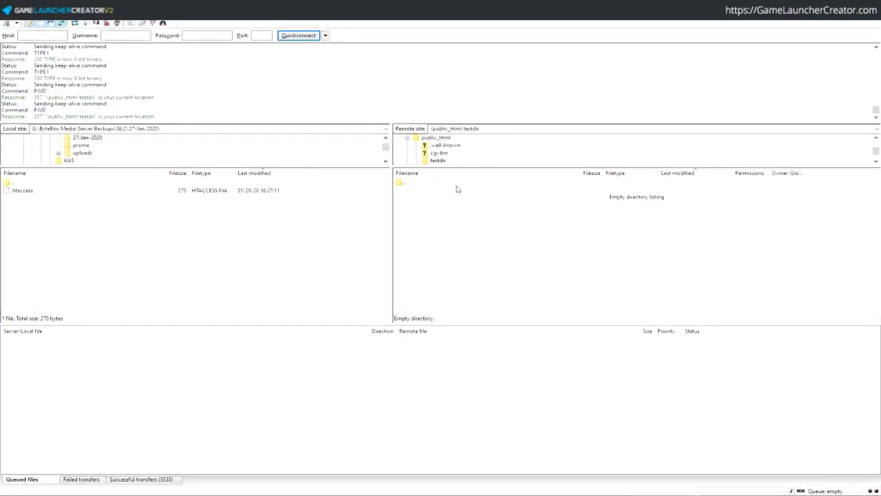
key(alt+Tab)
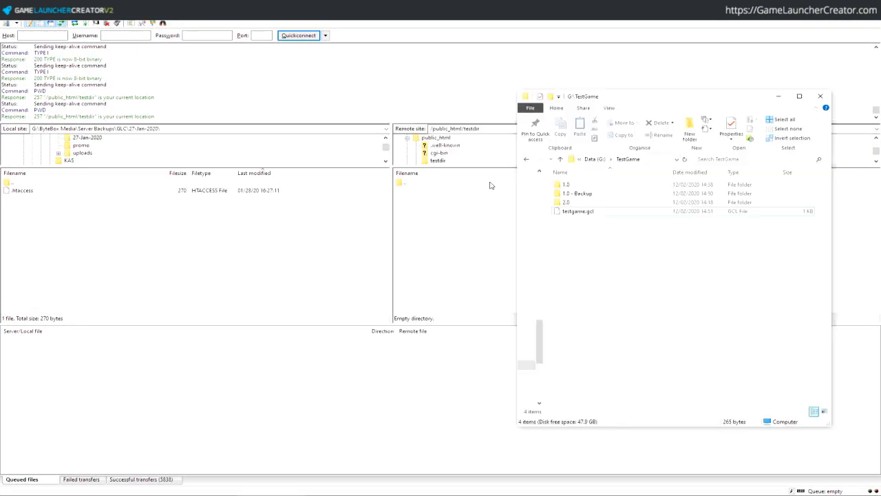
drag(585, 212, 435, 238)
click(435, 238)
click(430, 190)
key(F2)
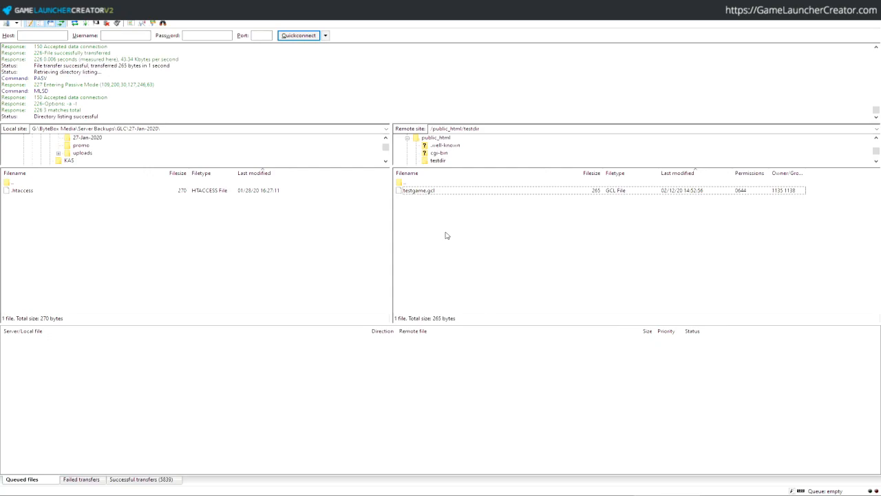
key(alt+Tab)
key(alt+Tab)
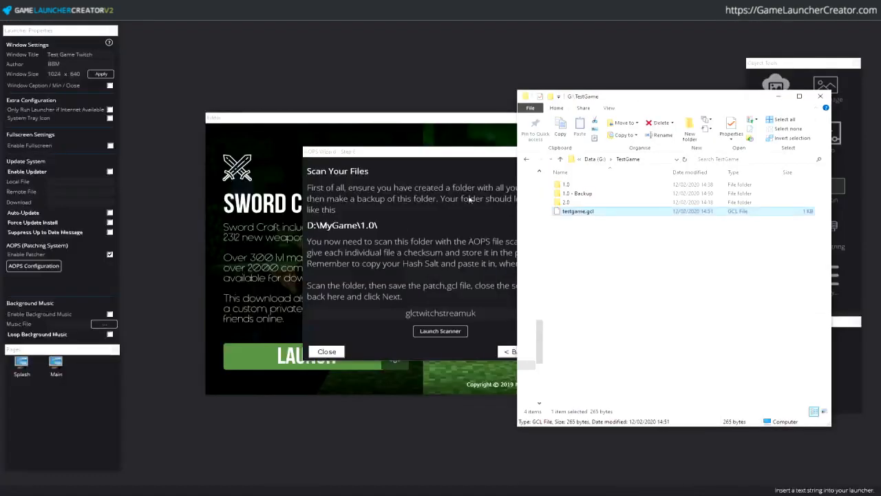
click(425, 160)
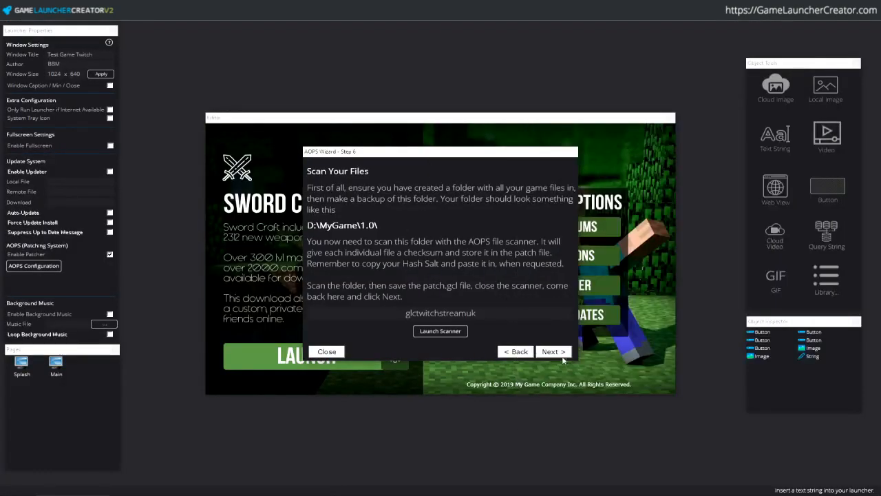
click(554, 352)
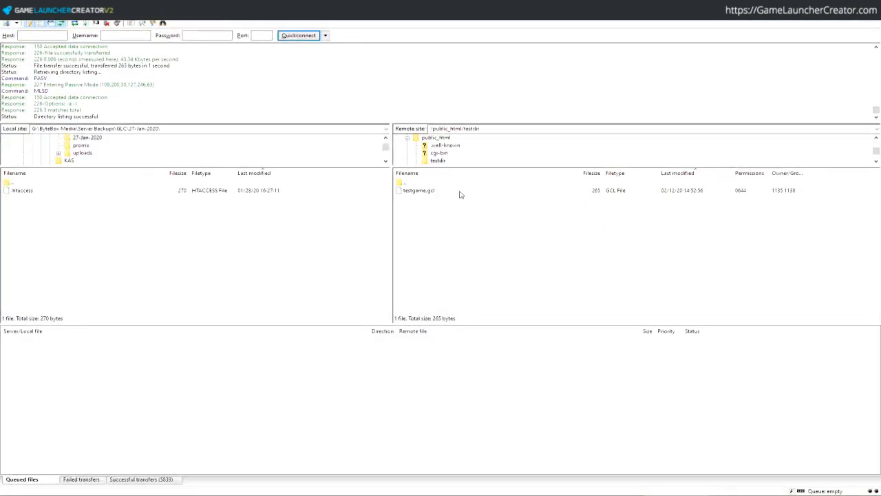
click(442, 161)
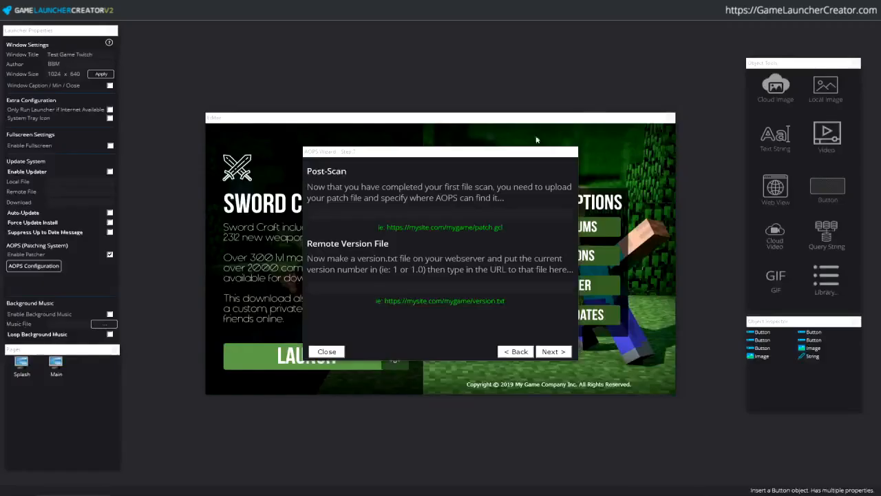
text(ht)
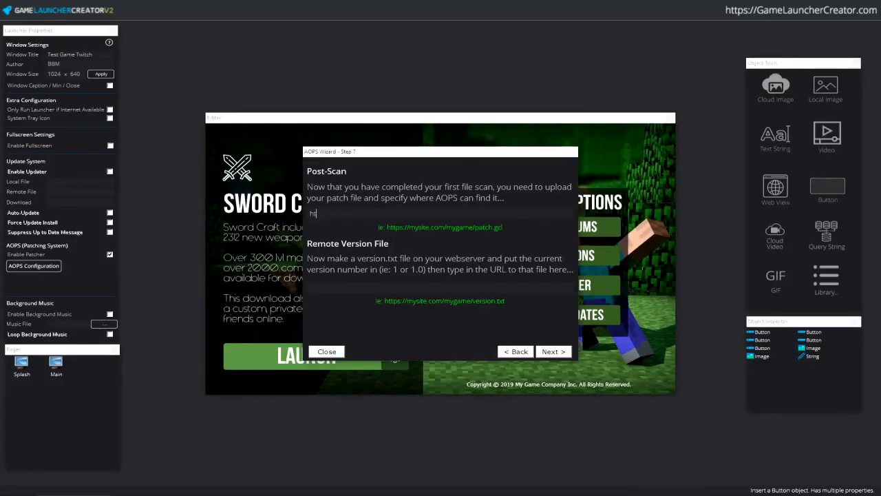
text(tps://gamelaunchercreator.com/testdir/glctwitchstreamuk)
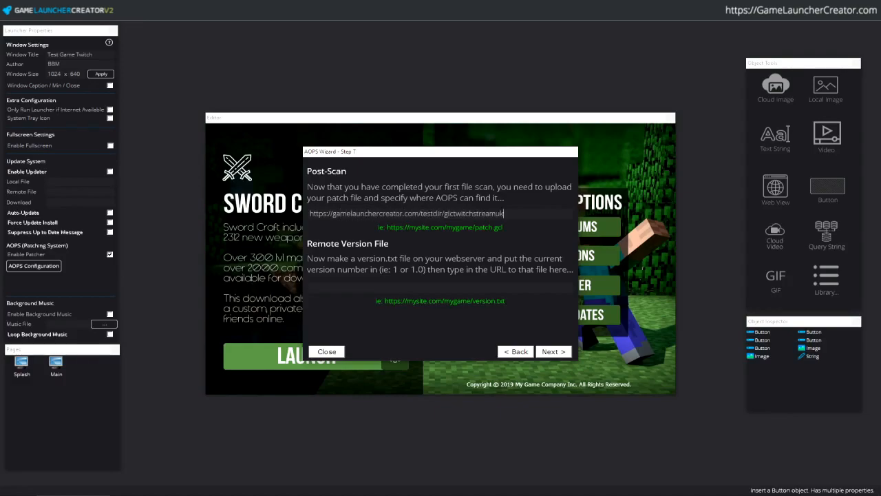
key(shift+Home)
key(shift+Right)
key(shift+Right)
key(shift+Right)
key(shift+Right)
key(shift+Right)
key(shift+Right)
key(shift+Right)
key(shift+Right)
key(shift+Right)
key(shift+Right)
key(shift+Right)
key(shift+Right)
key(shift+Right)
key(shift+Right)
key(shift+Right)
key(shift+Right)
key(shift+Right)
key(shift+Right)
key(shift+Right)
key(shift+Right)
key(shift+Right)
key(shift+Right)
key(shift+Right)
key(shift+Right)
key(shift+Right)
key(shift+Right)
key(shift+Right)
key(shift+Right)
key(shift+Right)
key(shift+Right)
key(shift+Right)
key(shift+Right)
key(shift+Right)
key(shift+Right)
key(shift+Right)
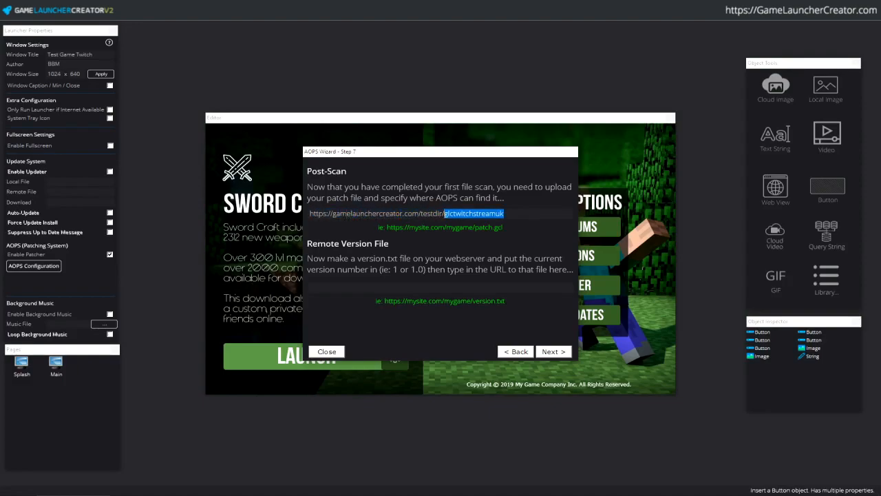
text(testgame.gcl)
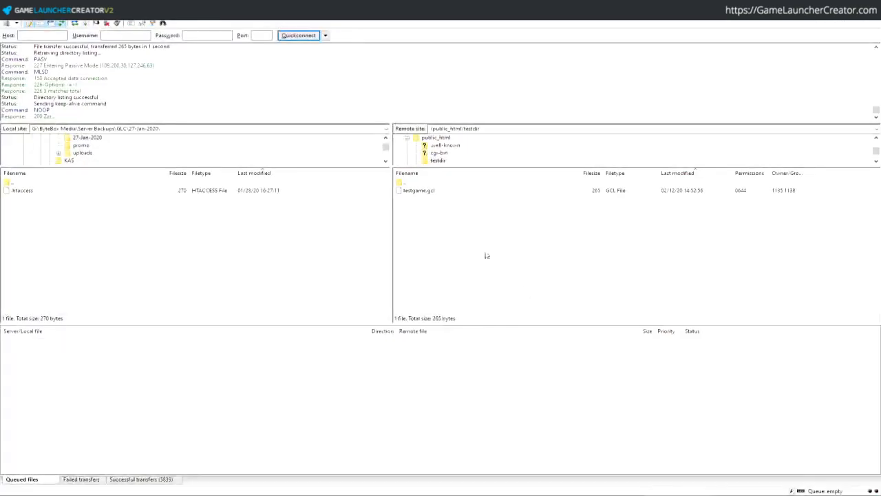
- Create version.txt on the server and edit it to contain 1.0
right_click(485, 254)
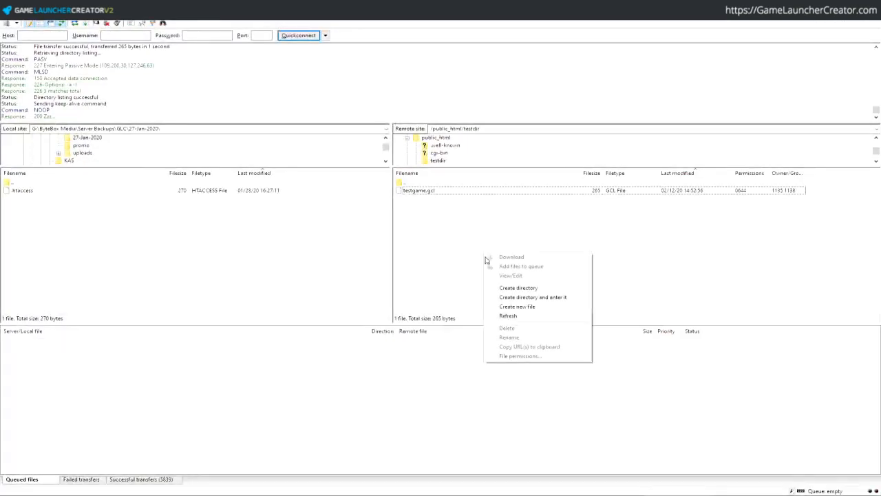
click(531, 307)
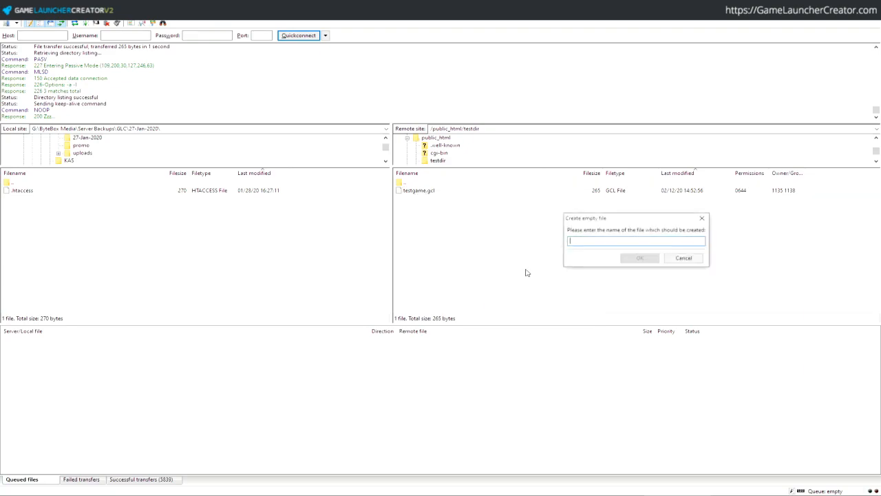
text(version.txt)
key(Return)
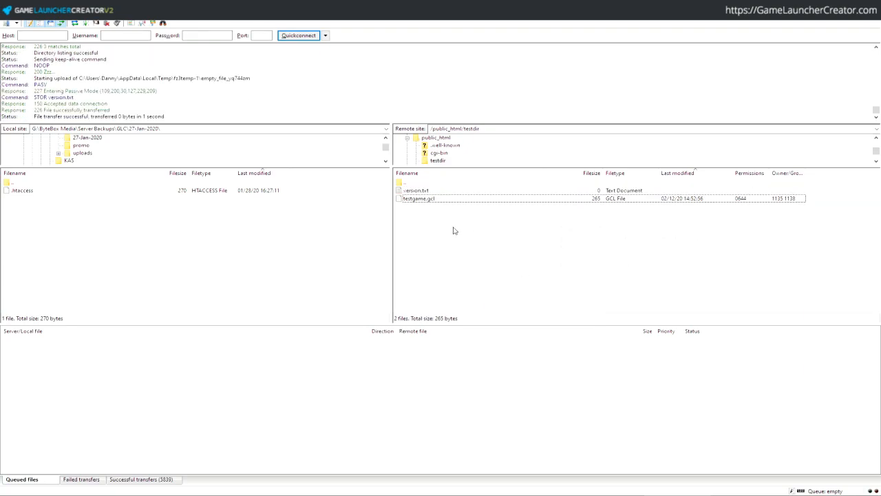
right_click(428, 191)
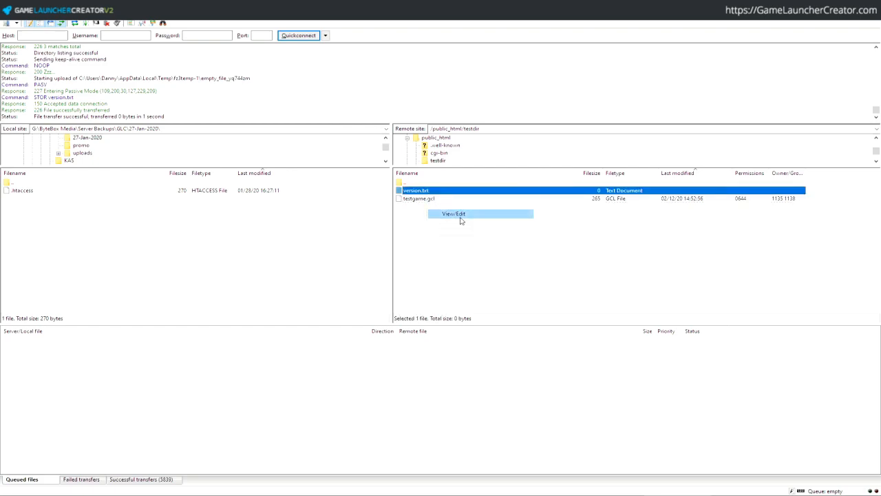
click(461, 218)
text(1.0)
key(ctrl+s)
- Upload the changed version.txt to testdir and refresh the remote listing
click(837, 117)
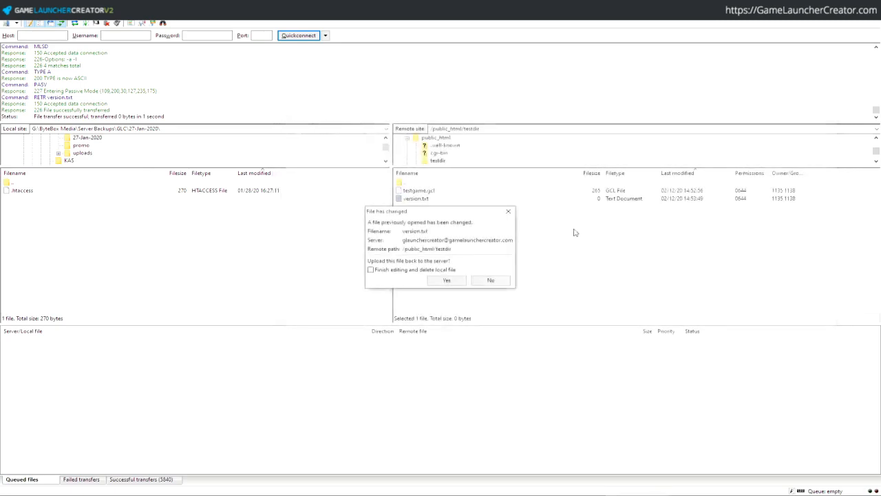
click(444, 281)
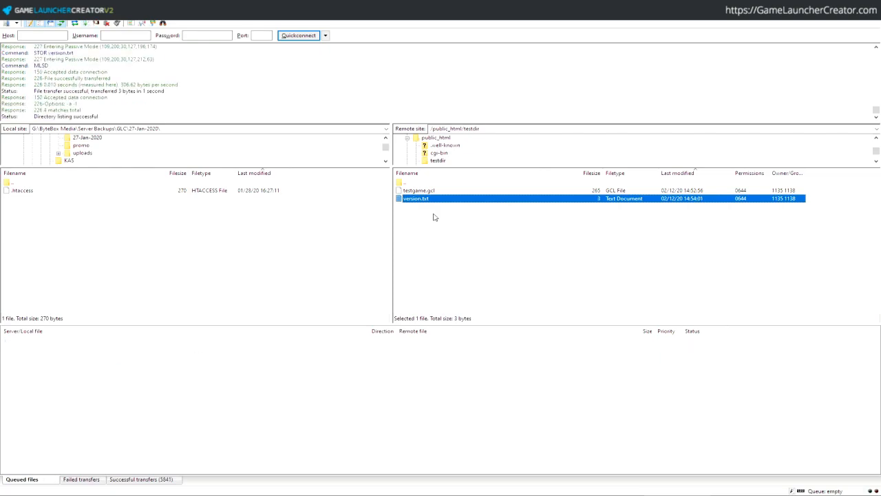
right_click(434, 217)
click(481, 279)
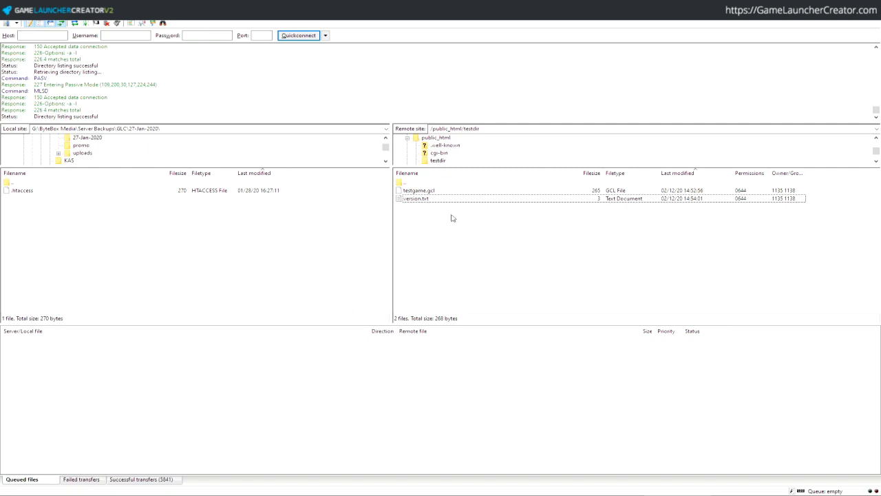
key(alt+Tab)
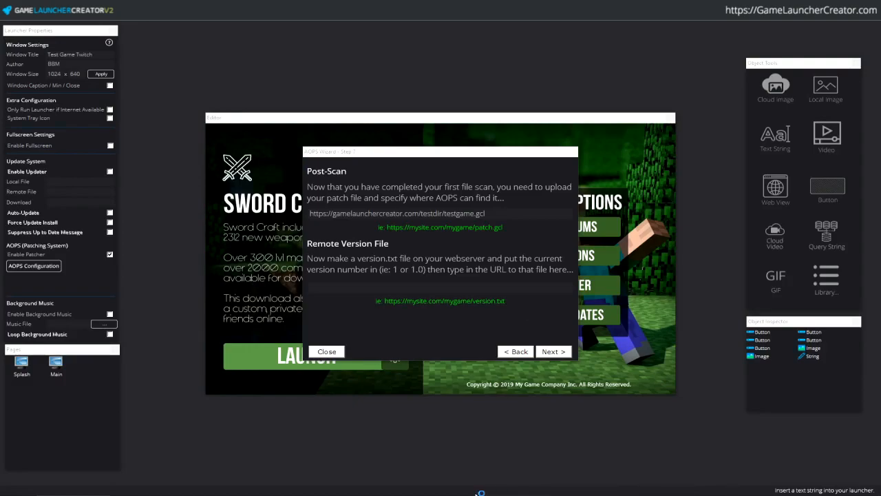
click(437, 287)
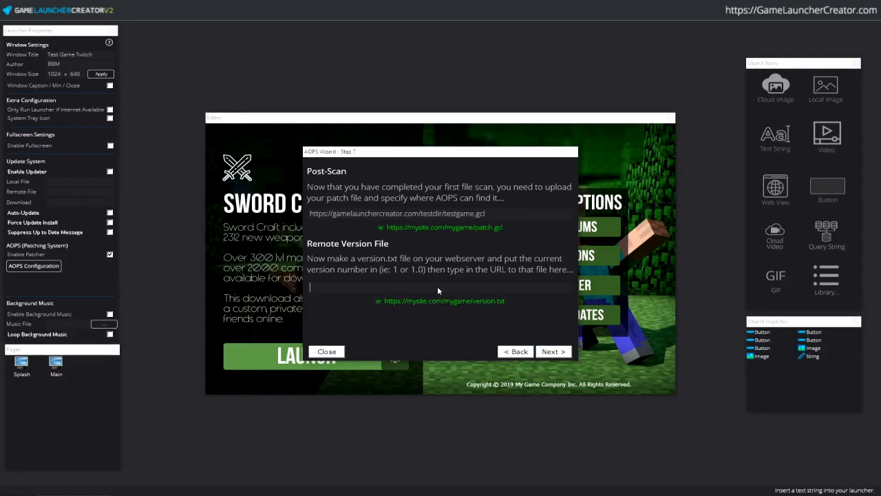
text(https://gamelau)
key(BackSpace)
text(aunchercreator.com/testdir/version.txt)
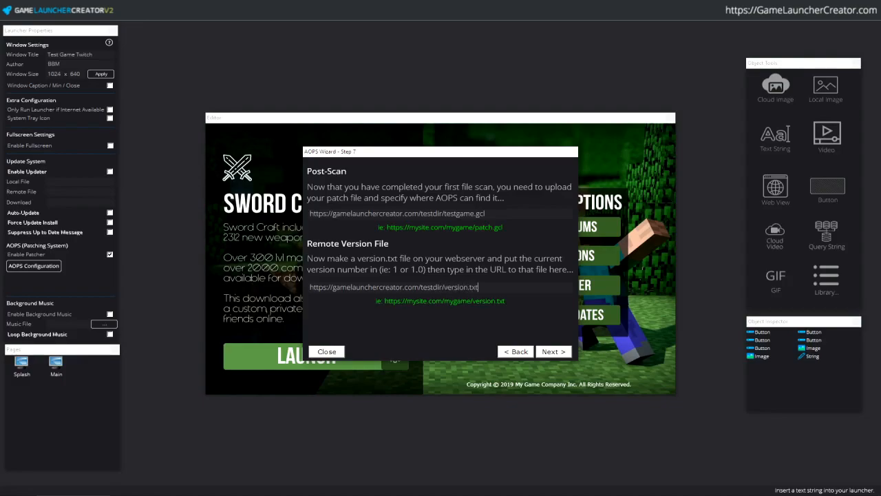
click(554, 351)
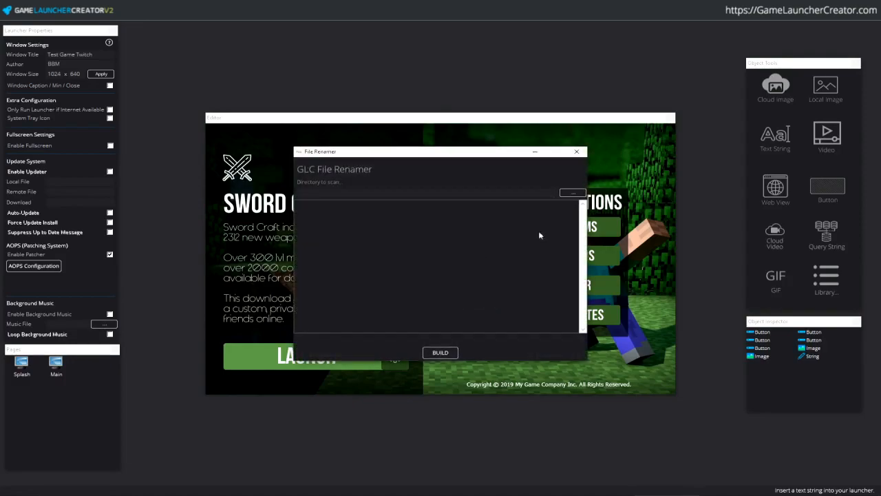
- Browse the renamer's folder picker to the version folders under G:\TestGame
click(572, 194)
double_click(410, 253)
click(421, 322)
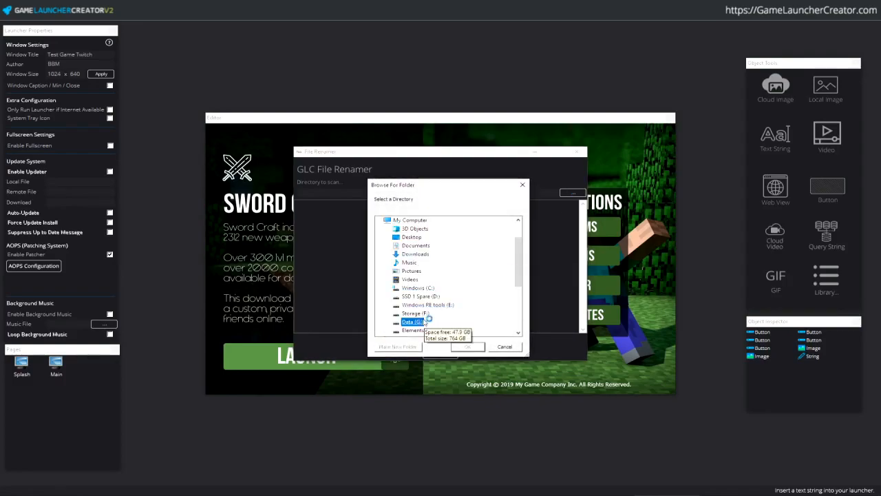
double_click(422, 321)
text(test)
scroll(454, 303, down, 2)
click(466, 300)
key(Right)
key(Right)
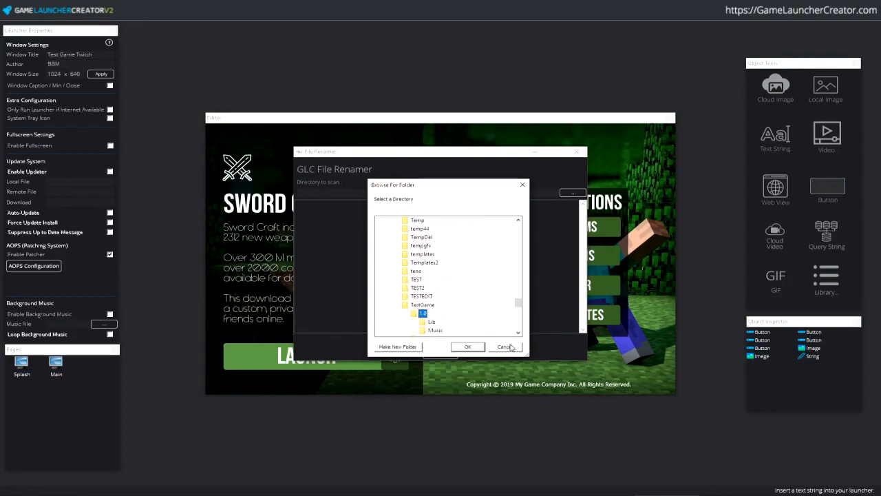
click(518, 332)
click(519, 332)
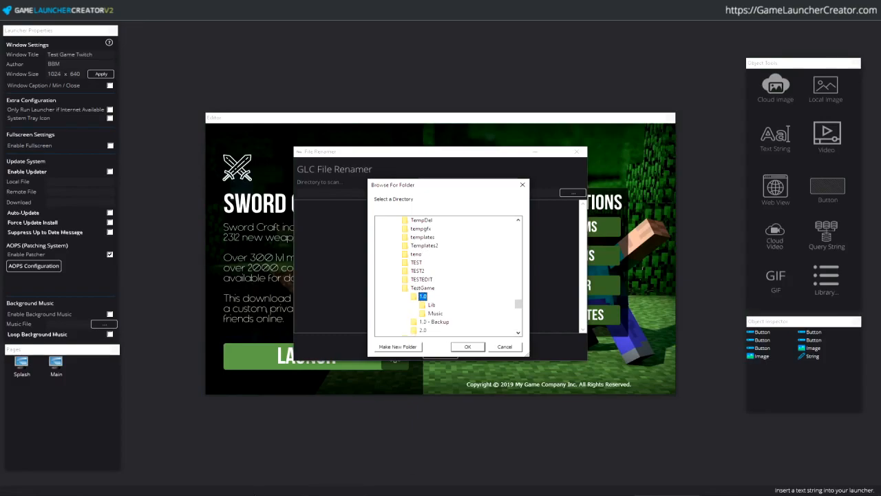
- Check the 1.0 and 1.0 - Backup folders in File Explorer, then close it
key(alt+Tab)
double_click(600, 187)
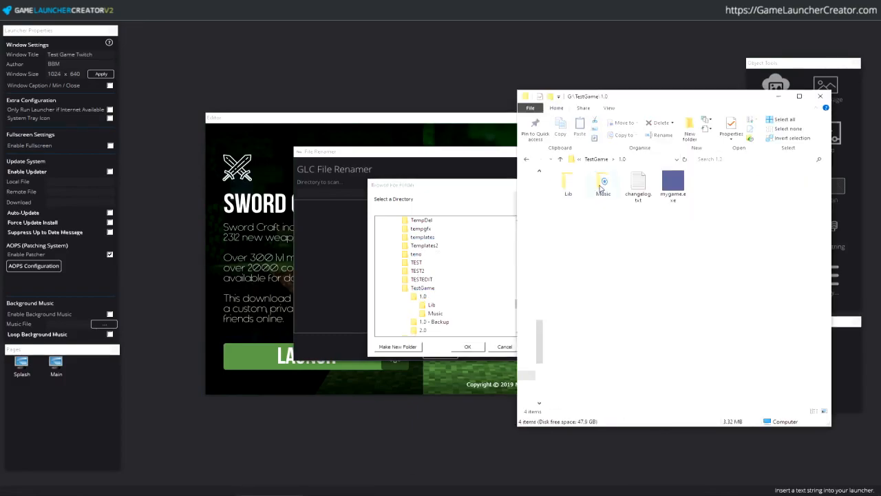
key(alt+Up)
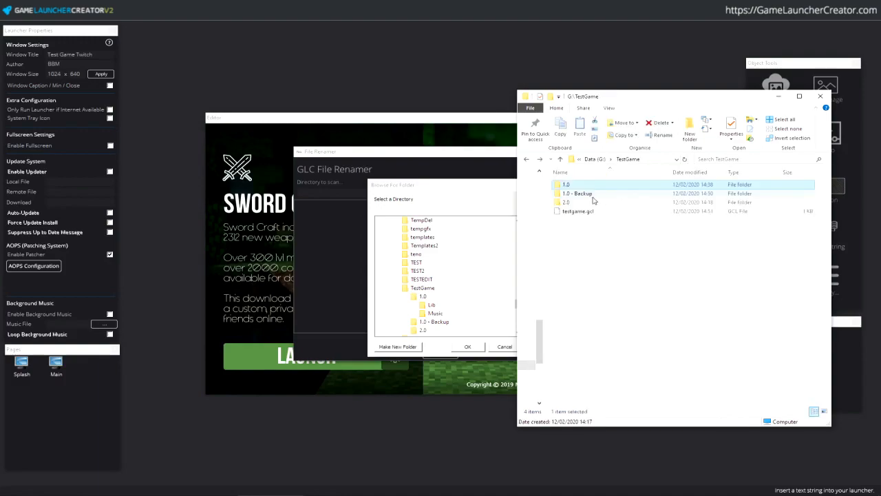
double_click(582, 185)
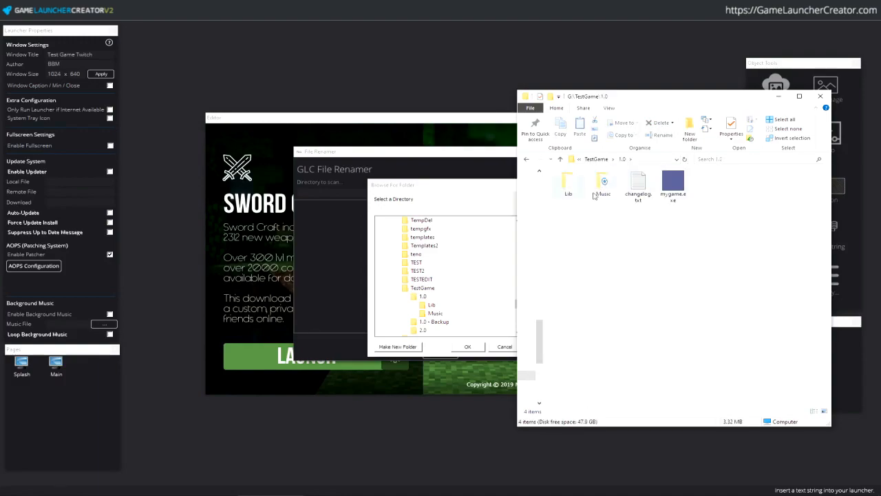
click(596, 159)
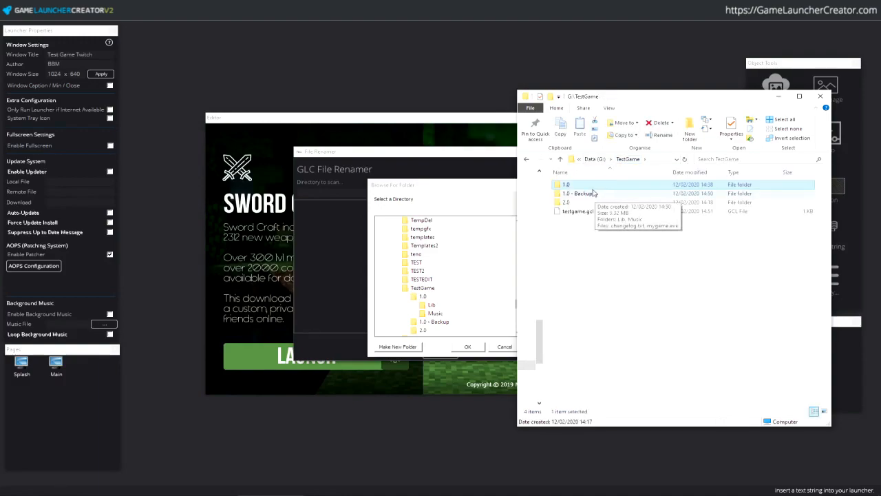
double_click(602, 194)
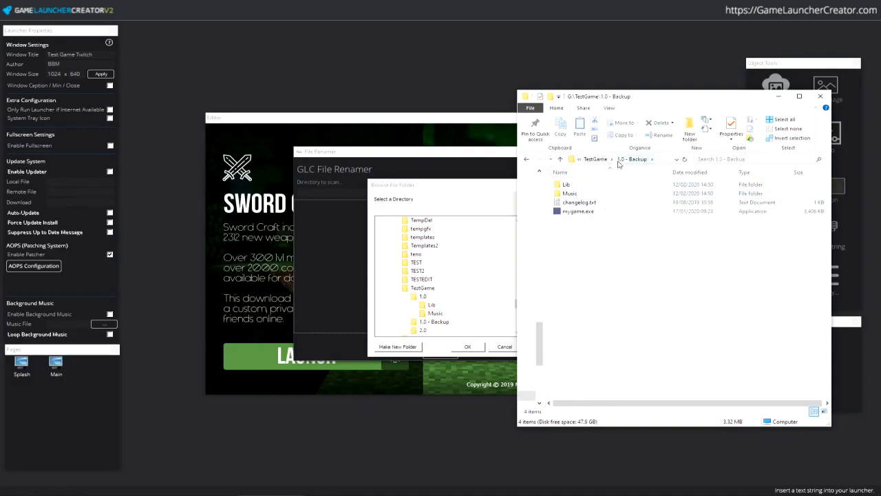
key(alt+Up)
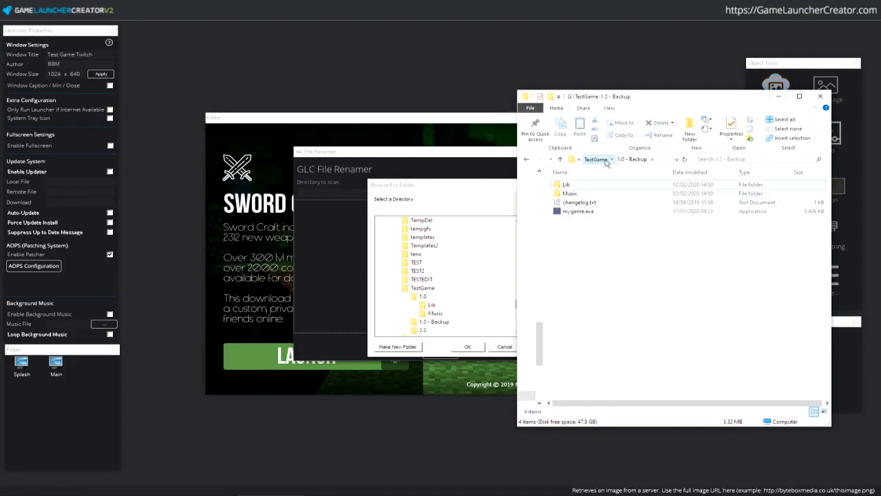
click(820, 96)
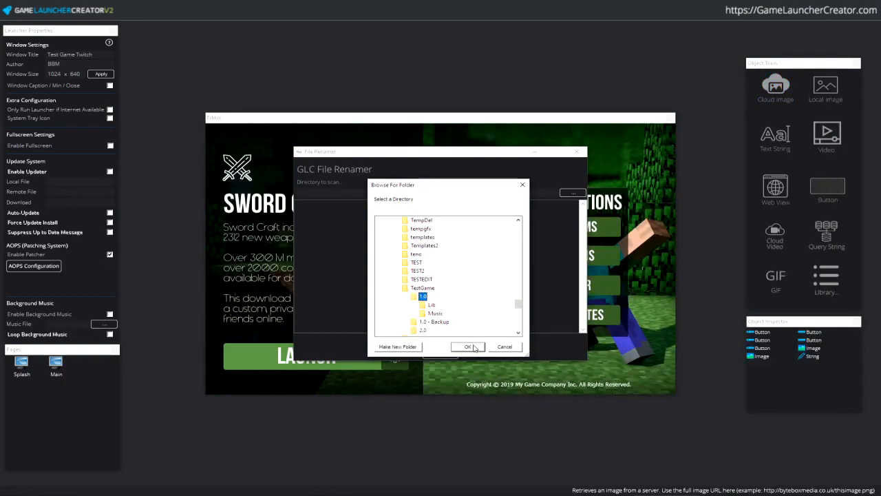
- Confirm the 1.0 folder, build to append tlg to all four files, and close the renamer
click(468, 347)
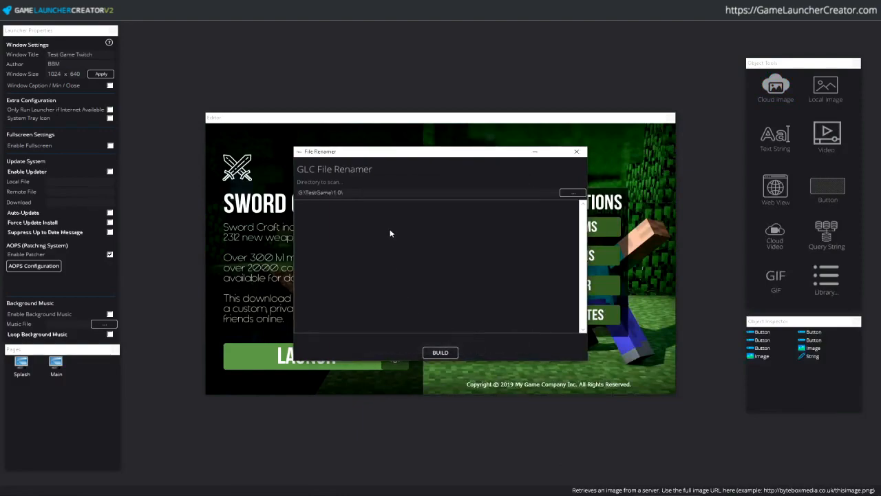
click(445, 353)
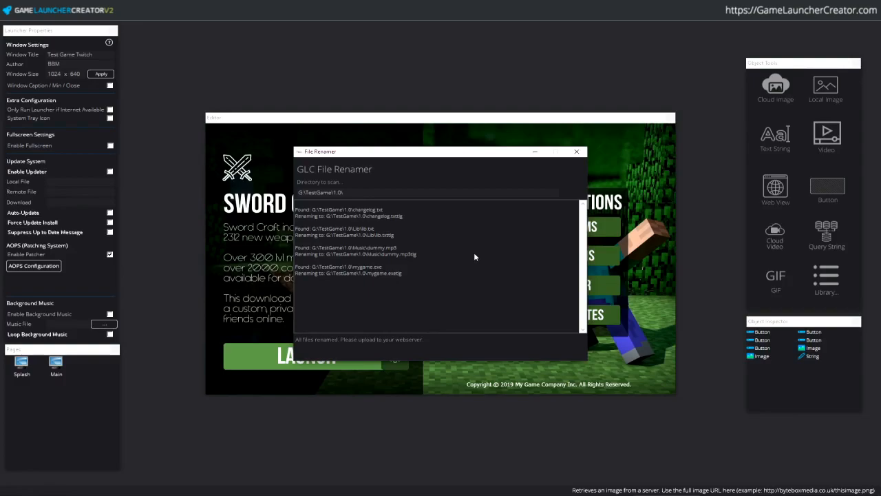
click(576, 152)
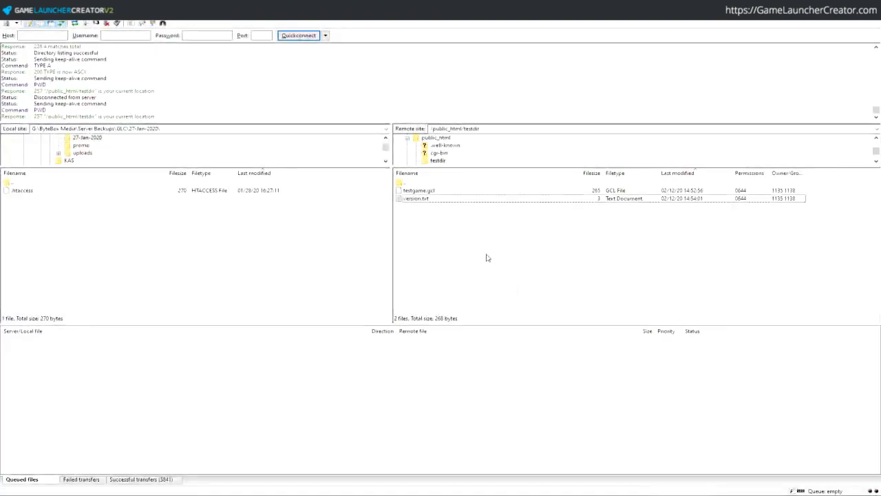
- Create a gamefiles file on the server by mistake, then delete it
right_click(487, 256)
click(544, 309)
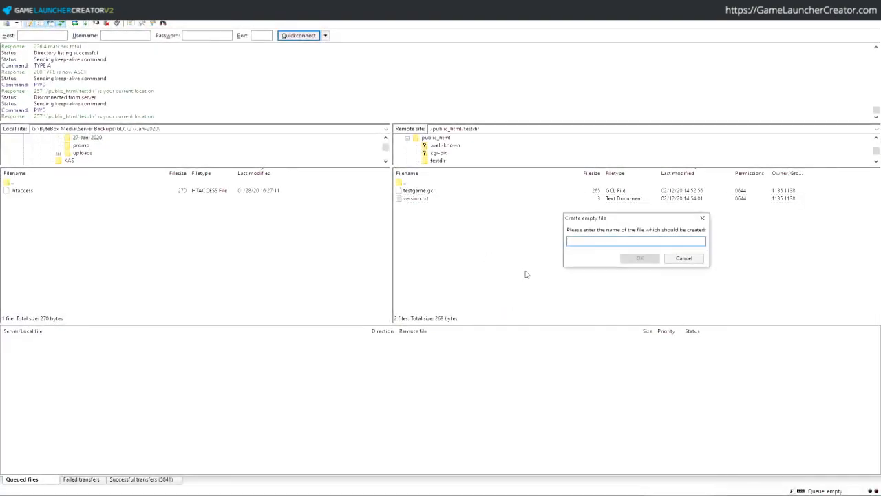
text(gamefiles)
key(Return)
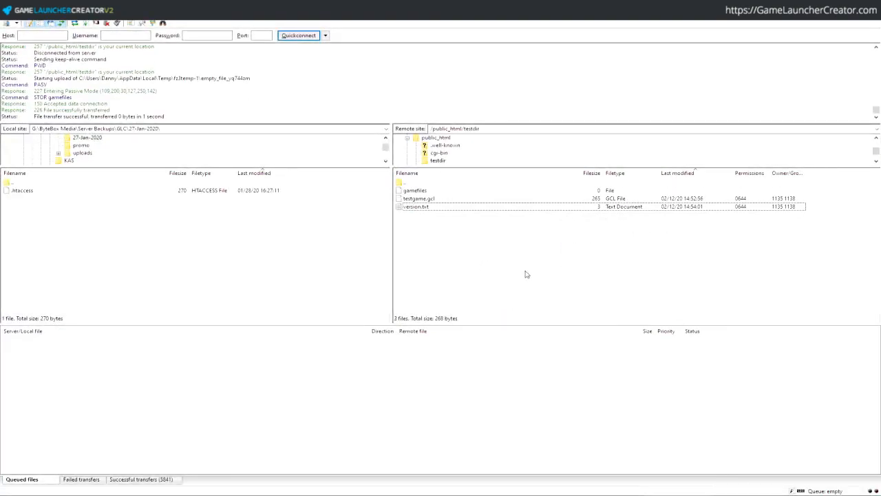
click(458, 194)
key(Delete)
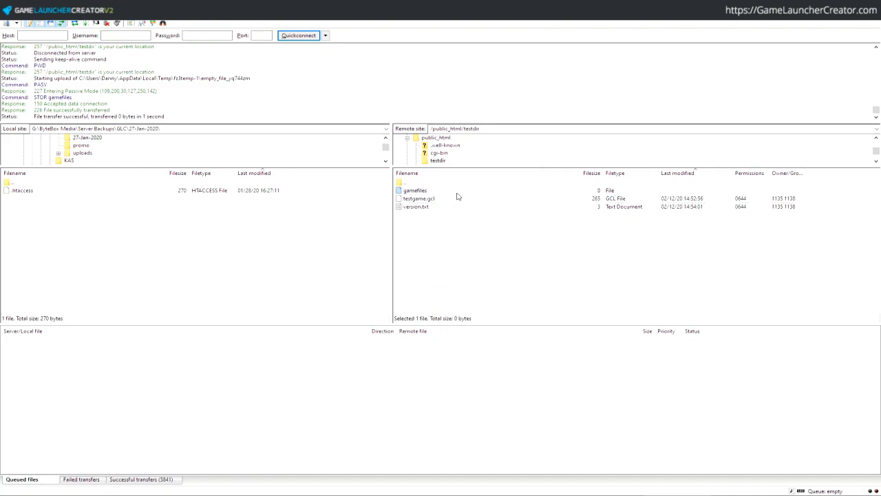
- Create and enter a remote gamefiles directory, then open the local 1.0 folder of renamed files
right_click(480, 259)
click(528, 299)
text(gamefiles)
key(Return)
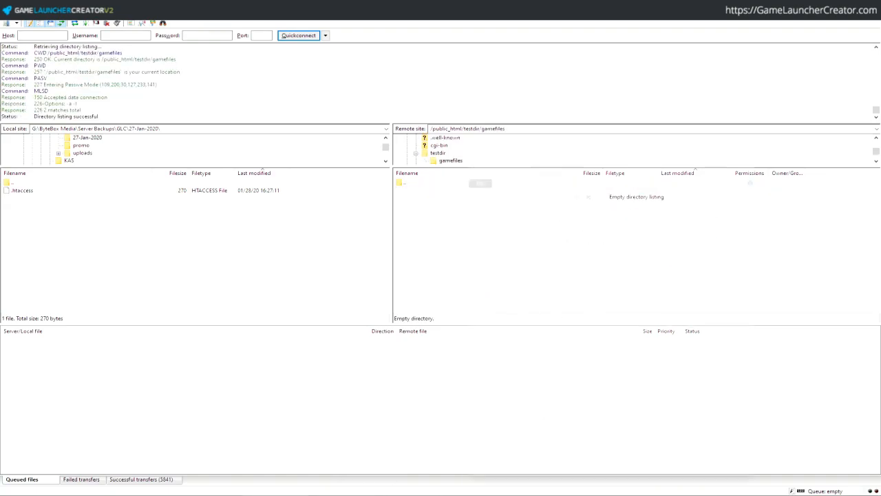
key(alt+Tab)
double_click(582, 185)
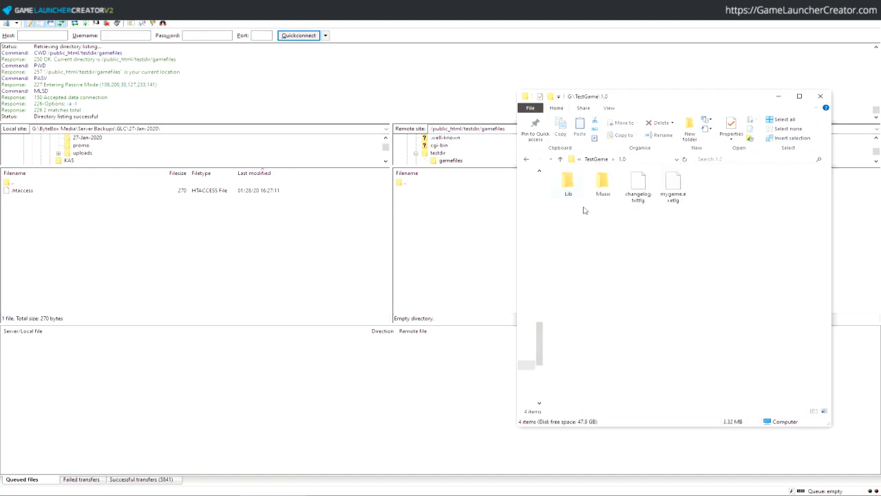
click(634, 201)
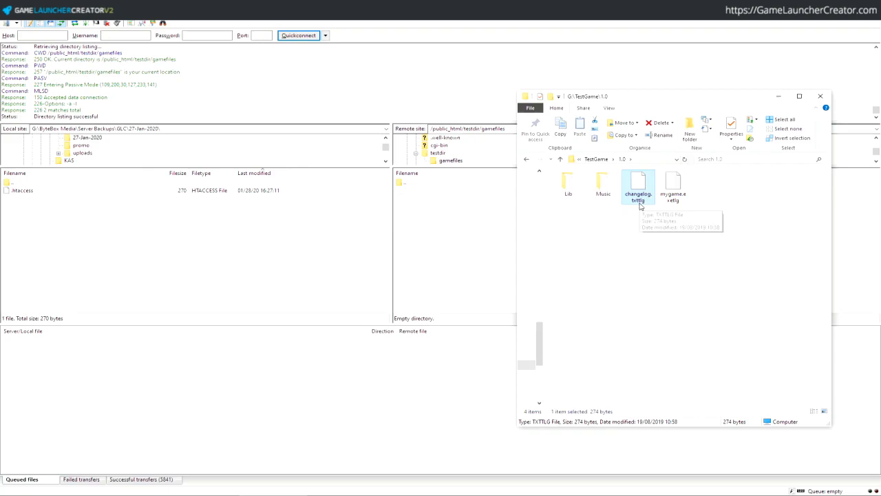
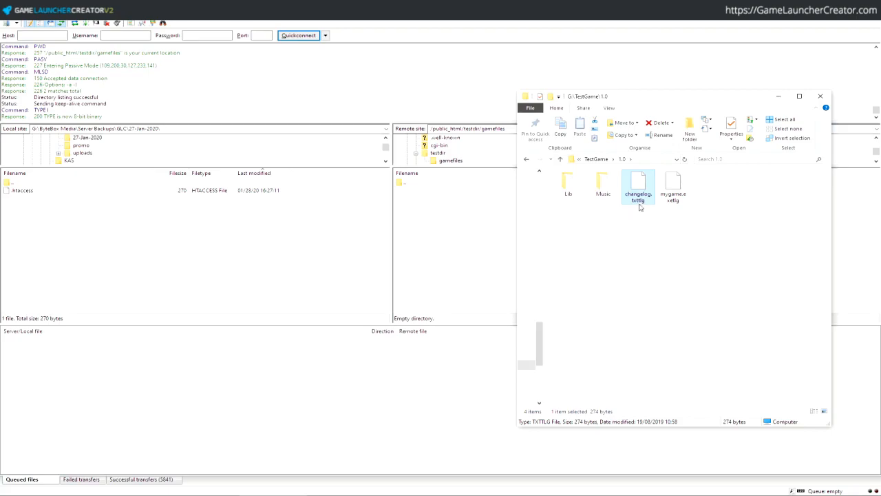
- Upload Lib, Music, changelog.txttlg and mygame.exetlg from TestGame\1.0 to the server's gamefiles folder
click(647, 231)
drag(705, 237, 425, 215)
click(450, 226)
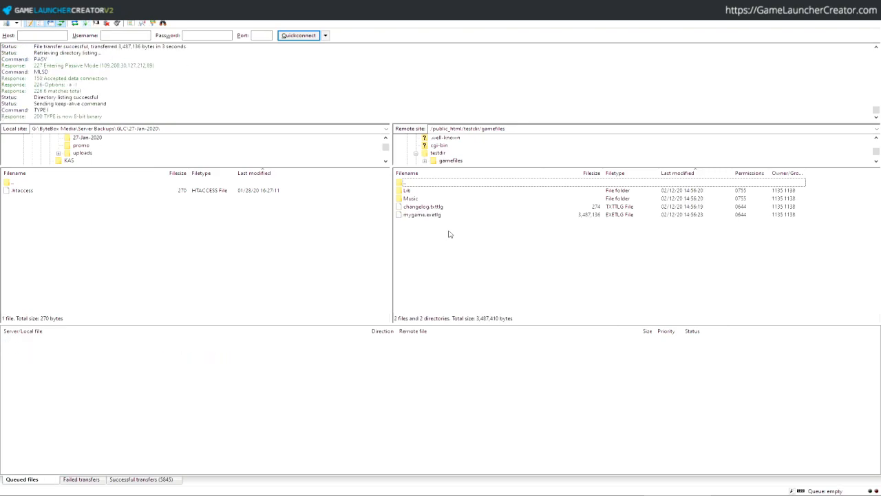
click(421, 191)
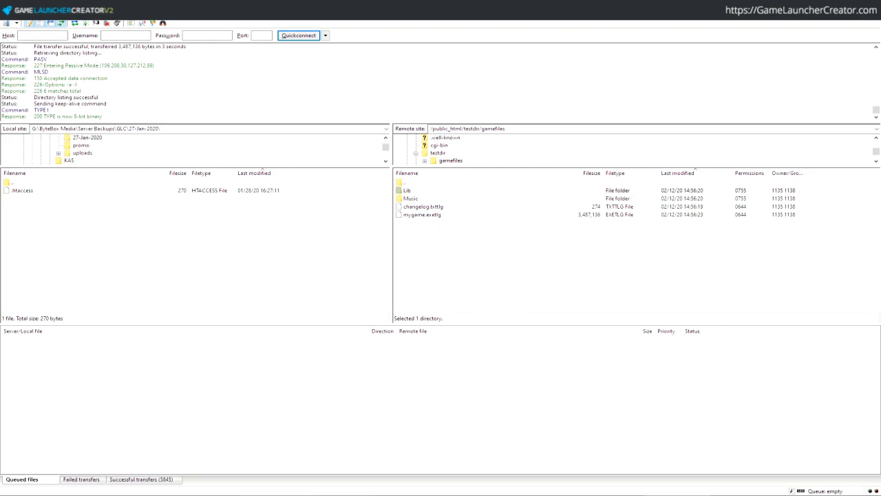
- Bring up the installed TestGame2 folder and shrink its window beside the server listing
key(alt+Tab)
drag(637, 460, 369, 181)
drag(292, 24, 298, 143)
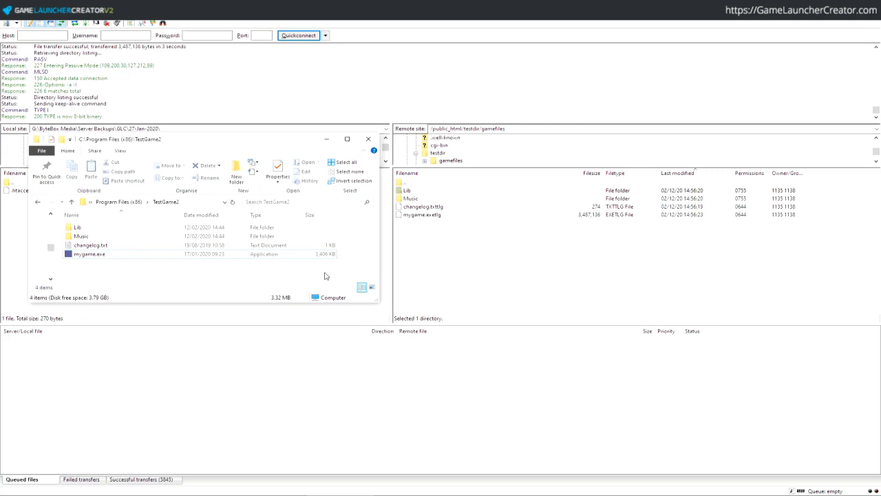
- Check mygame.exe's Properties to confirm its size is 3,487,136 bytes
right_click(108, 256)
click(104, 257)
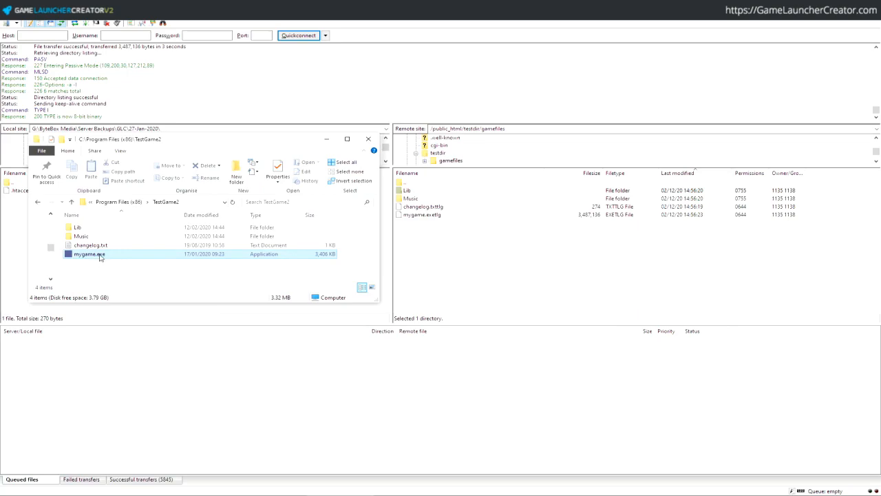
right_click(101, 255)
click(169, 465)
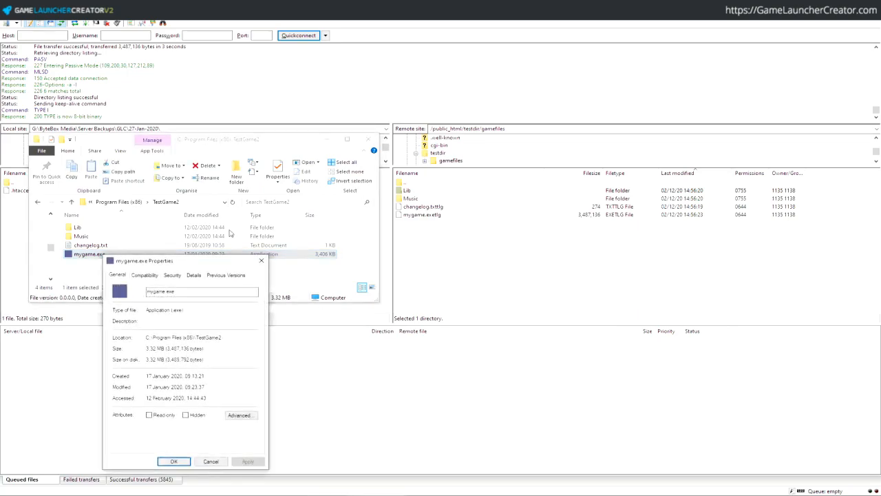
drag(232, 261, 300, 115)
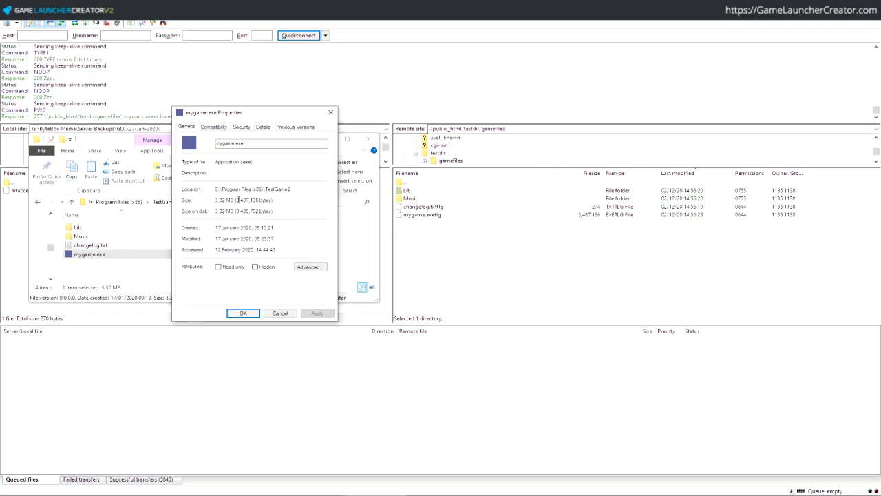
drag(236, 199, 273, 200)
click(267, 200)
click(330, 112)
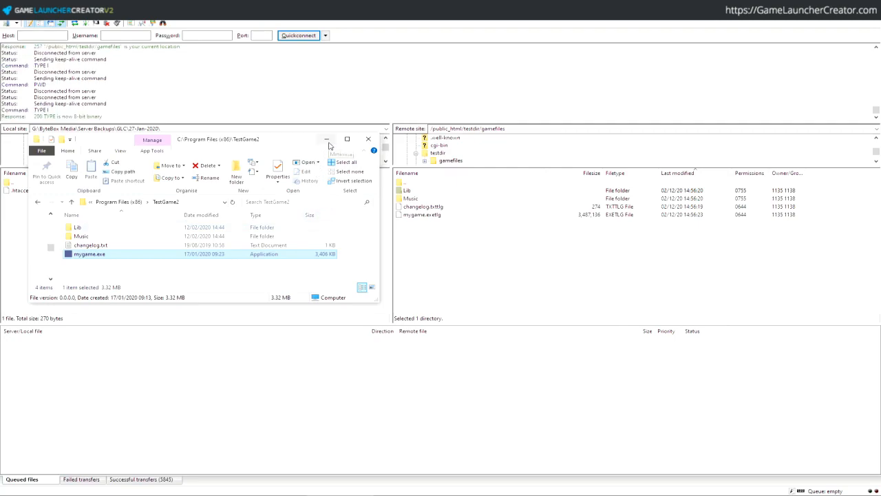
- Minimise Explorer and go back into the server's testdir/gamefiles folder in FileZilla
click(328, 140)
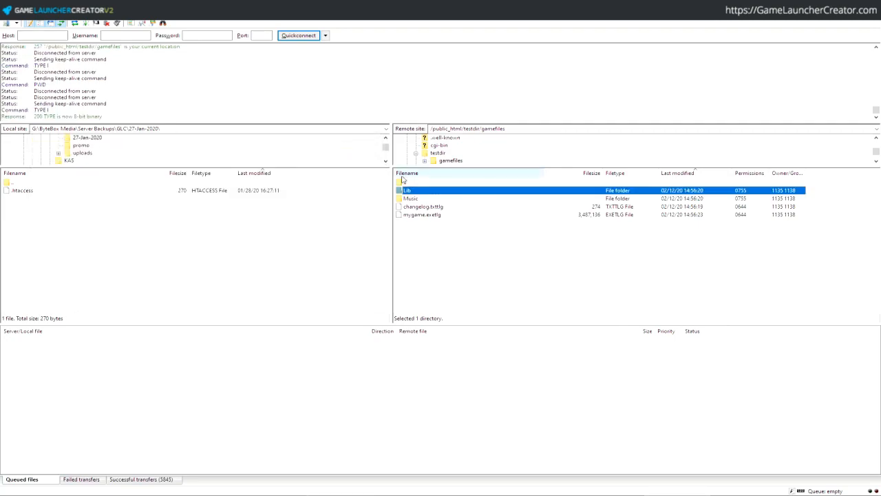
click(440, 153)
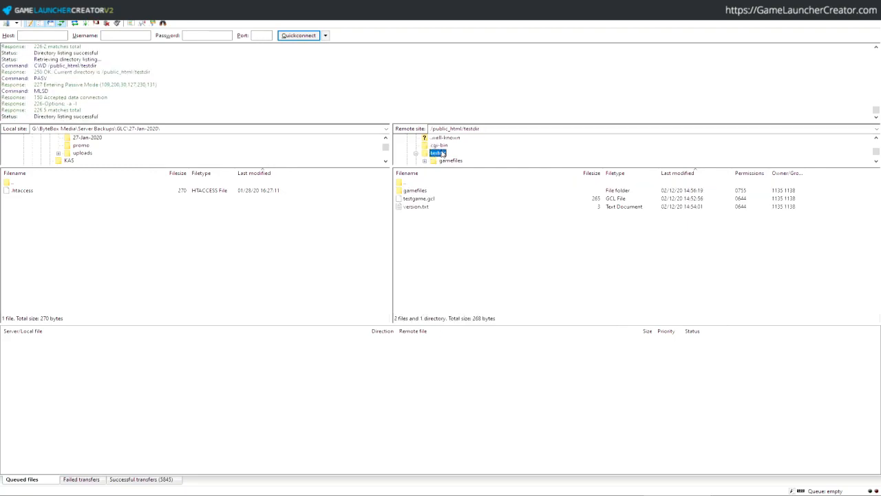
double_click(430, 193)
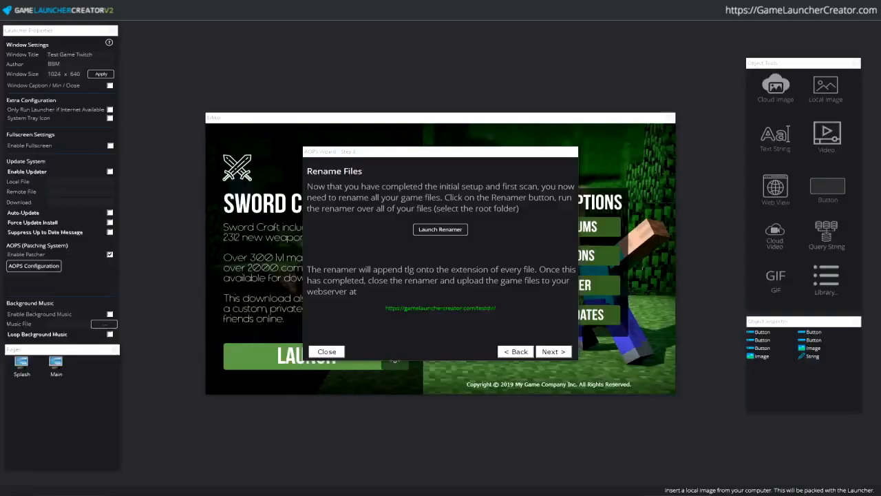
- Finish the AOPS wizard through its last step and close it
click(552, 353)
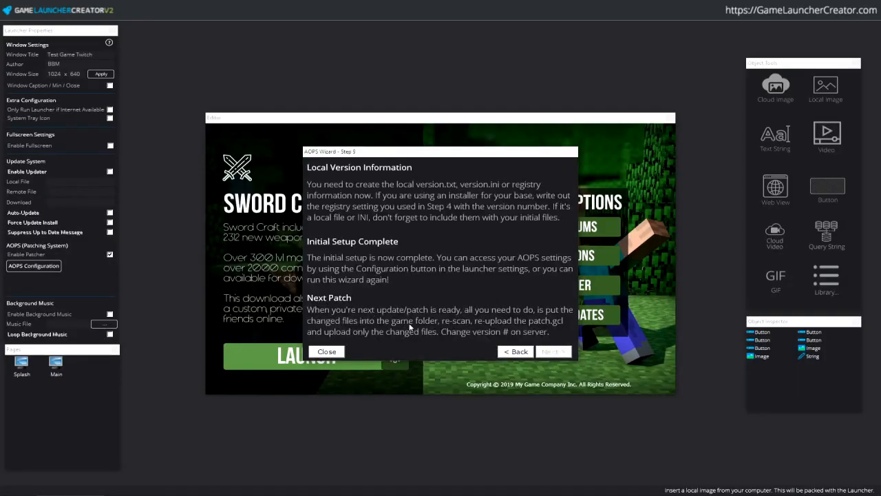
click(327, 352)
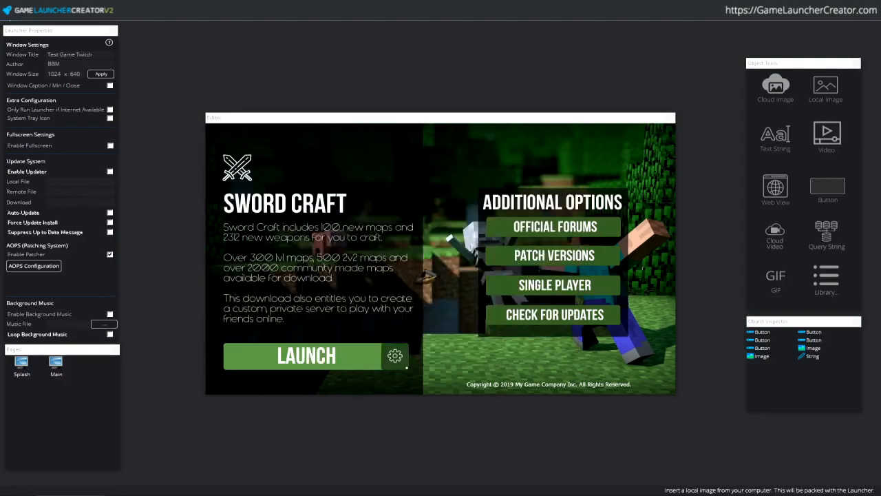
click(58, 9)
click(85, 290)
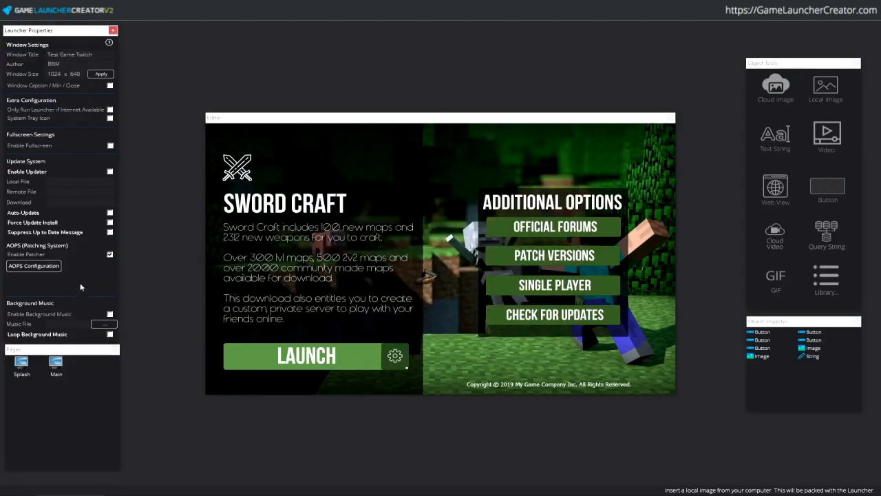
- In AOPS Configuration, append gamefiles/ to the patch URL and choose the Rolling preloader
click(33, 266)
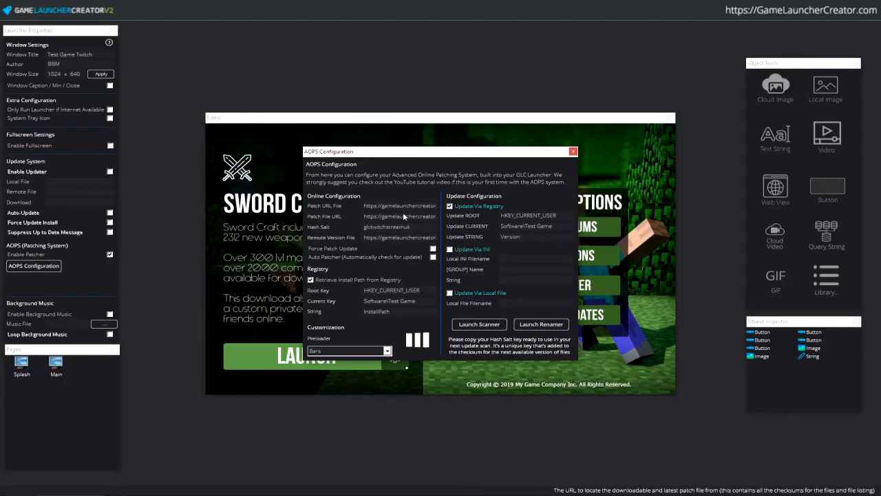
drag(396, 206, 438, 210)
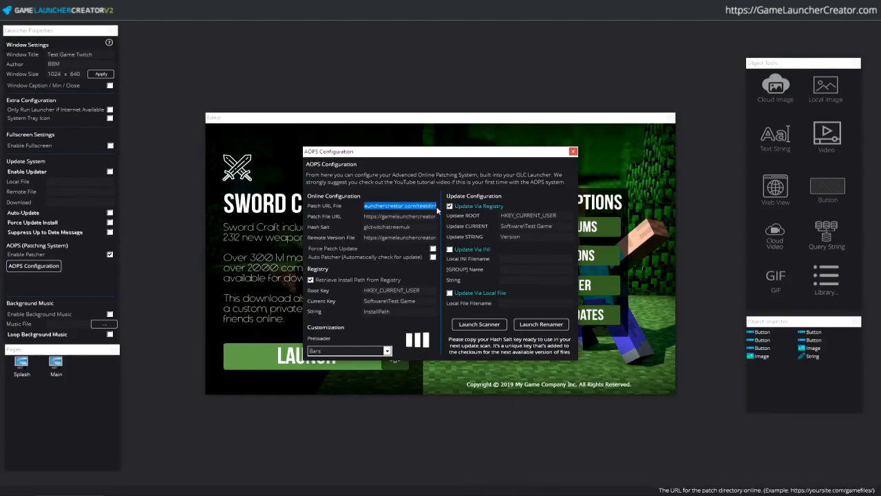
click(437, 209)
text(gamefiles/)
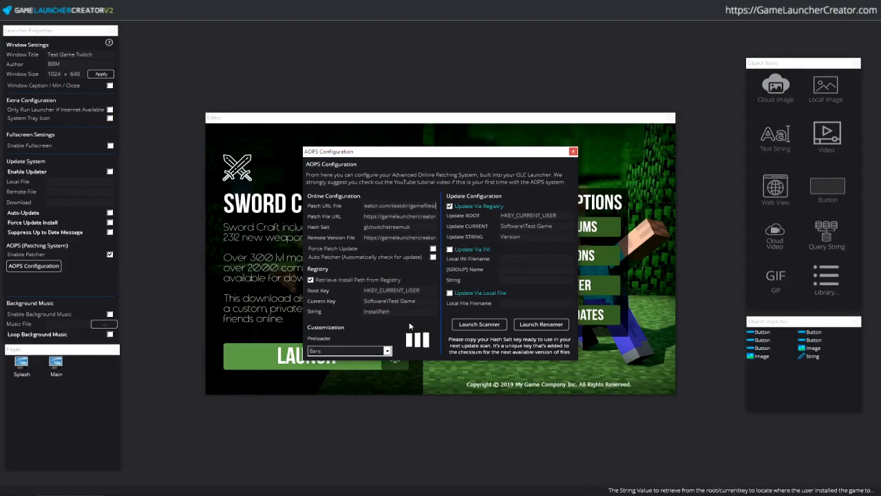
click(374, 350)
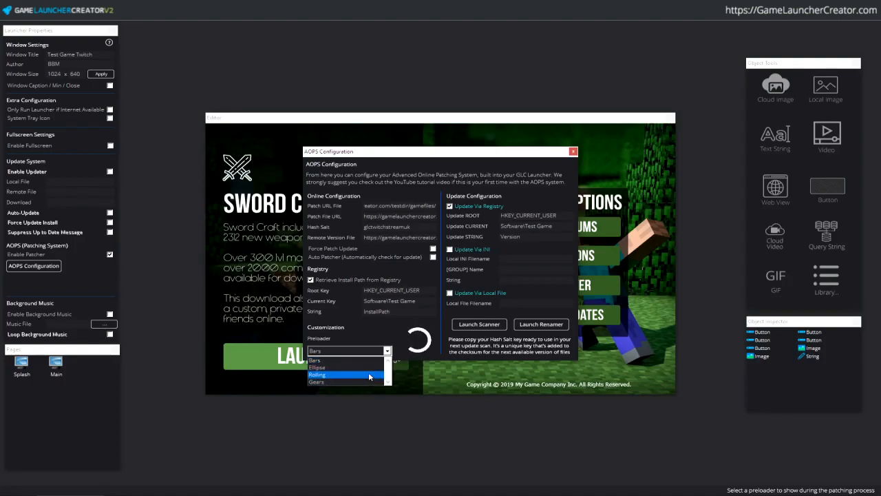
click(369, 375)
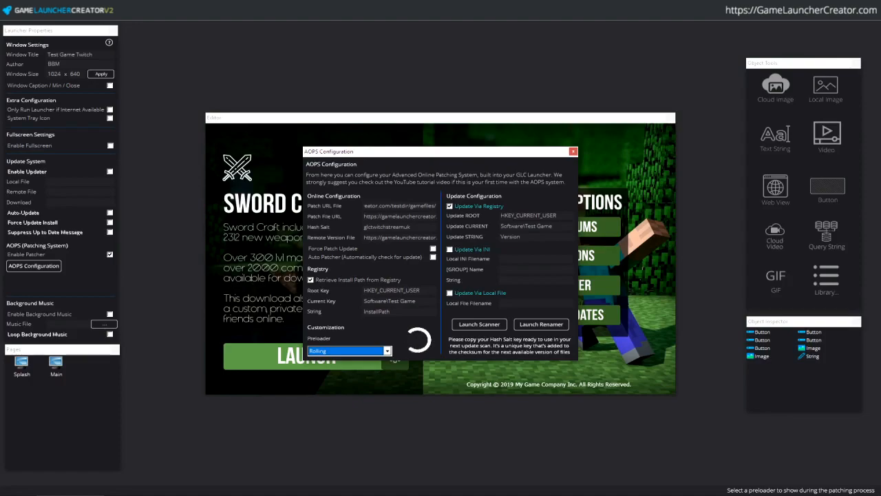
key(alt+Tab)
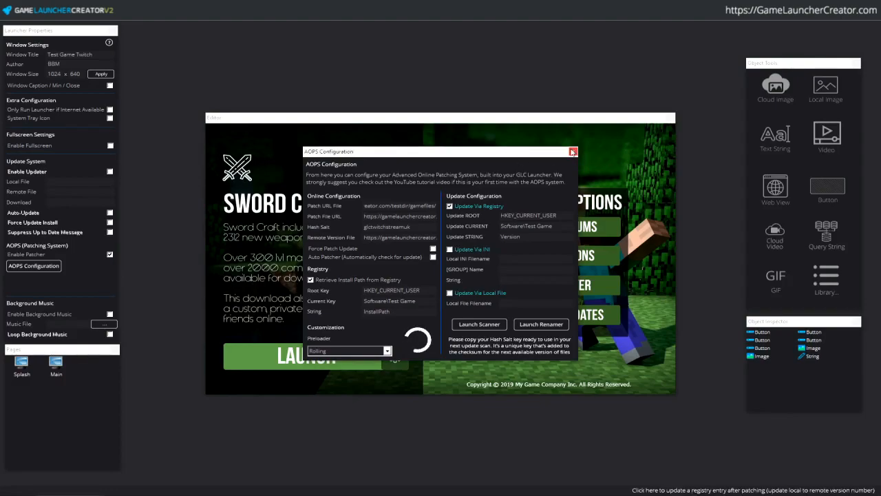
click(572, 152)
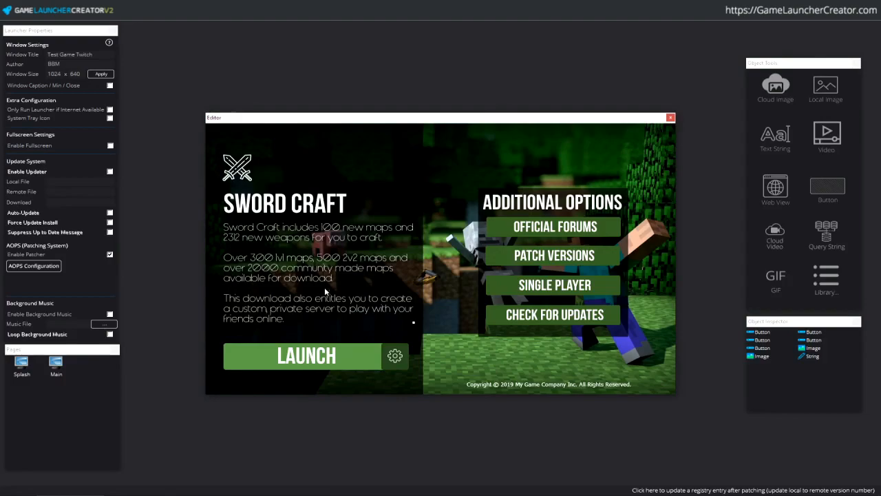
- Build the launcher as 'launcher', producing launcher.exe, aops.exe, patch.cfg and a data folder
click(10, 11)
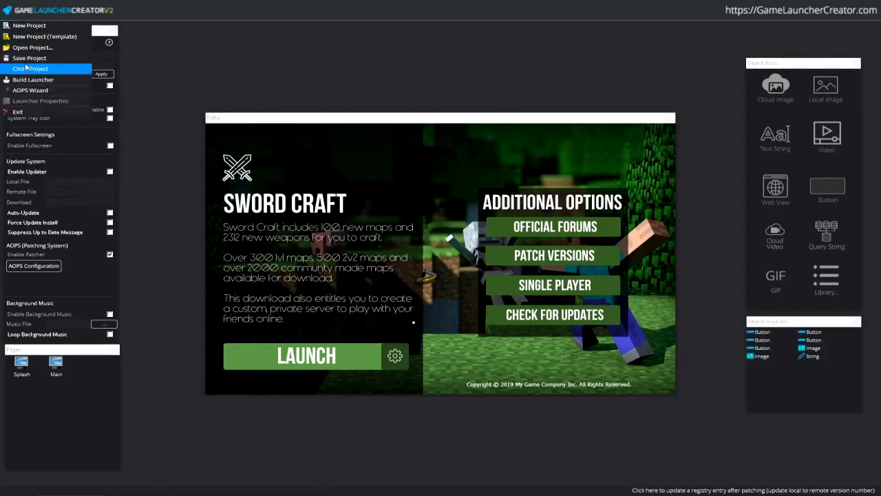
key(Escape)
click(10, 14)
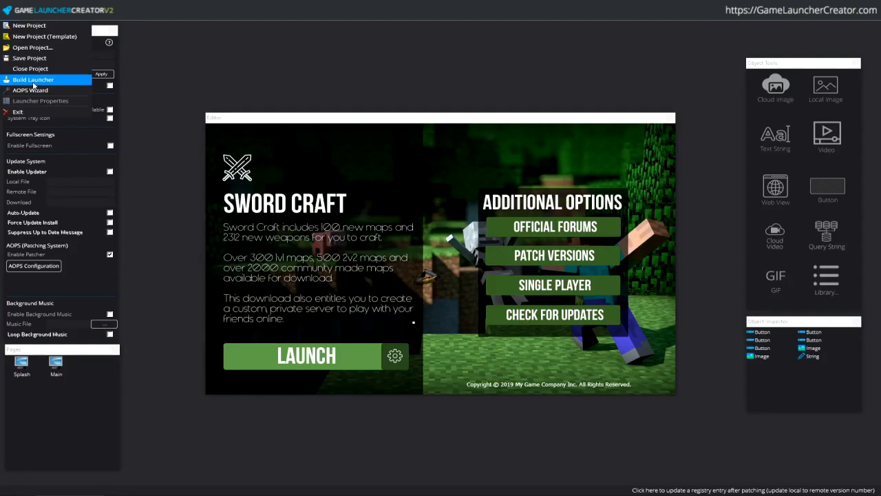
click(33, 81)
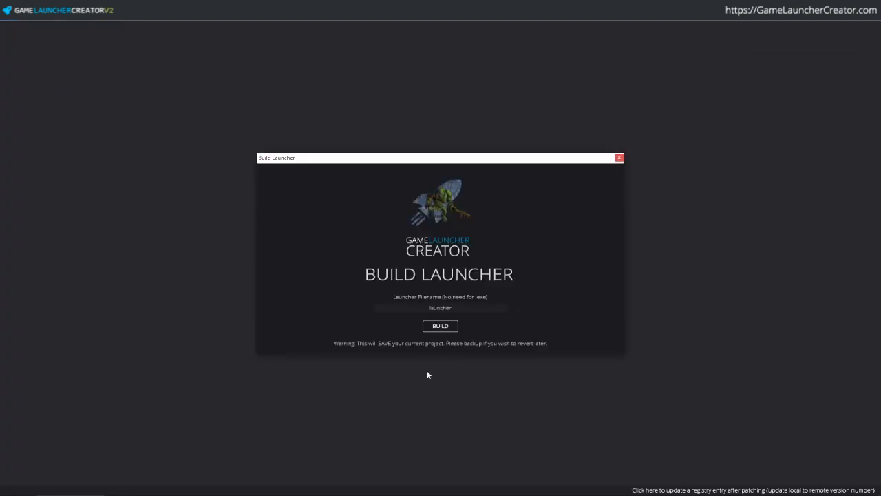
click(441, 327)
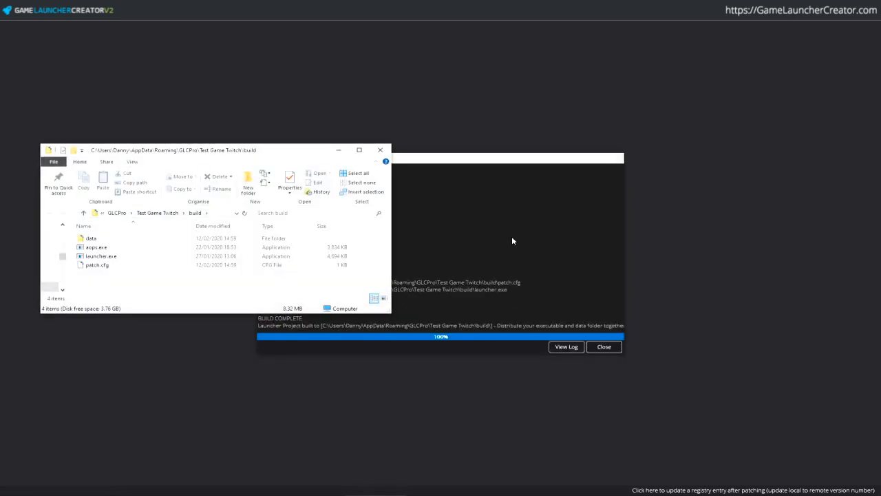
click(604, 346)
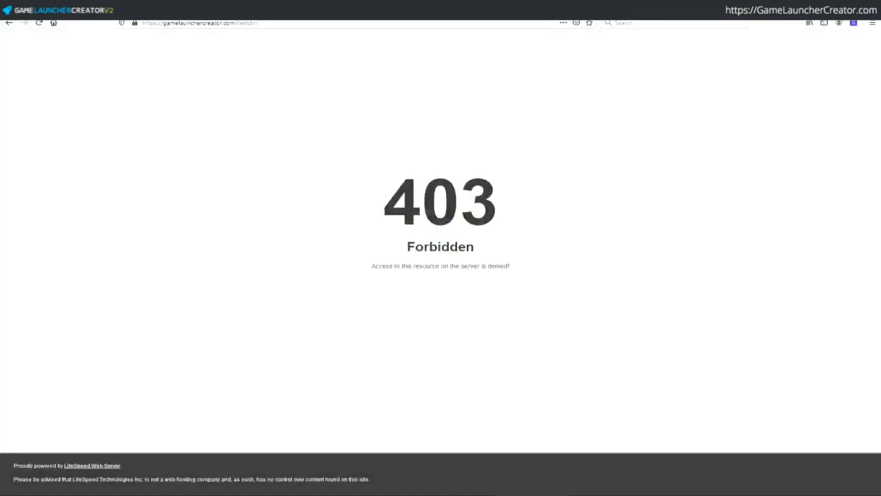
- Load gamelaunchercreator.com/testdir/testgame.gcl in Firefox, confirm it offers a download, then cancel
click(301, 26)
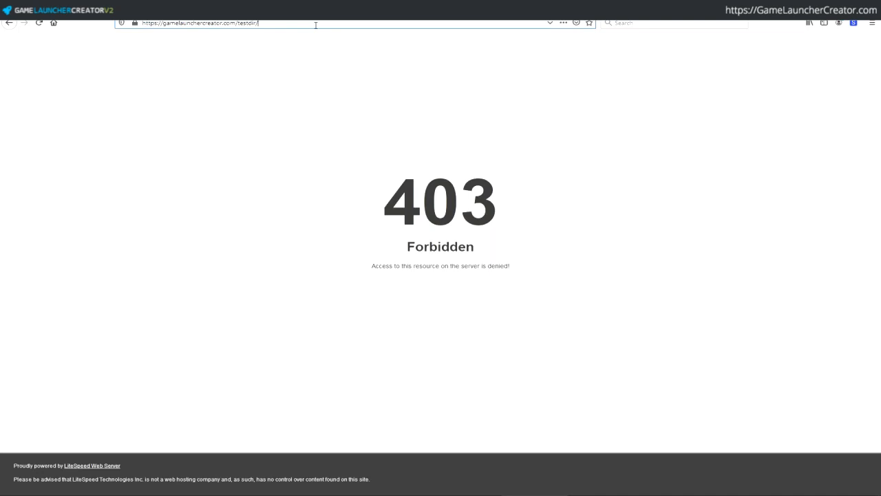
text(patch)
key(ctrl+shift+Left)
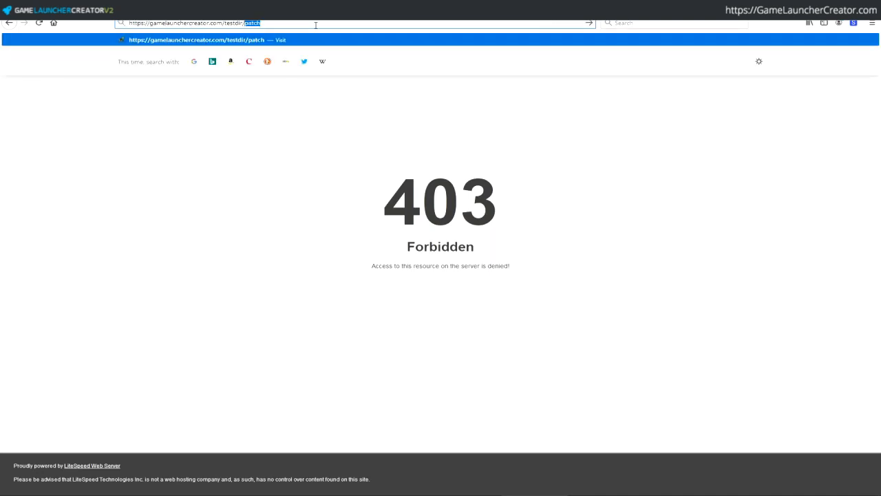
text(gamefil)
key(BackSpace)
key(BackSpace)
key(BackSpace)
key(BackSpace)
key(BackSpace)
key(BackSpace)
key(BackSpace)
text(testgame.gcl)
key(Return)
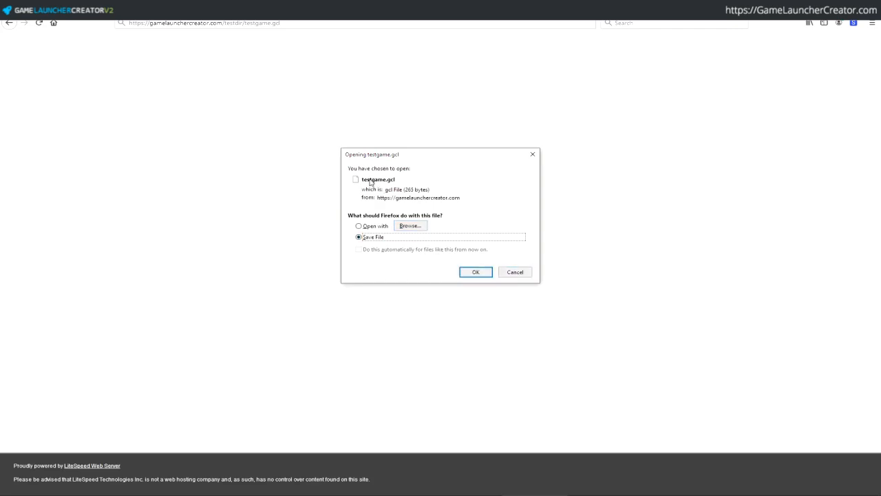
click(517, 274)
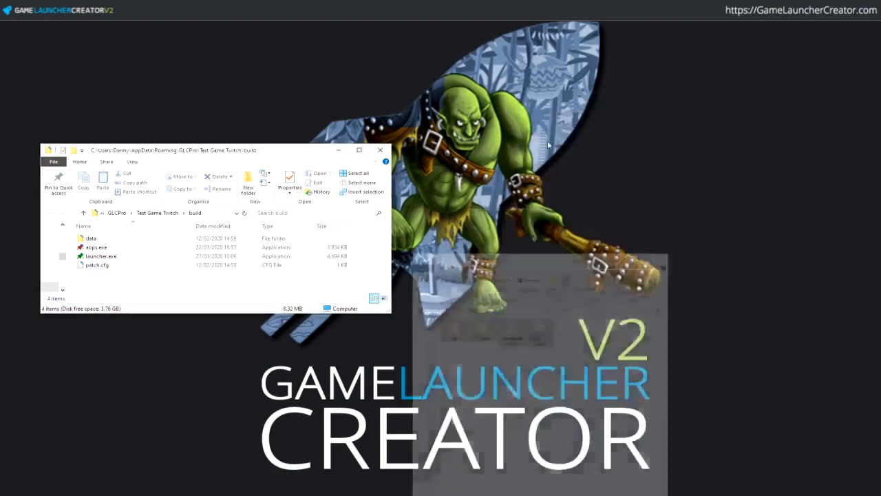
- Inspect the build folder and copy data, aops.exe, launcher.exe and patch.cfg
drag(408, 332, 475, 389)
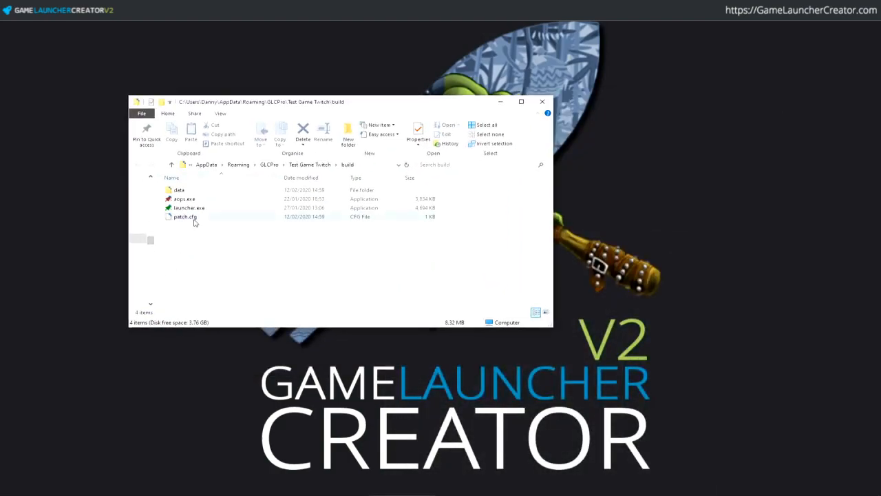
click(194, 220)
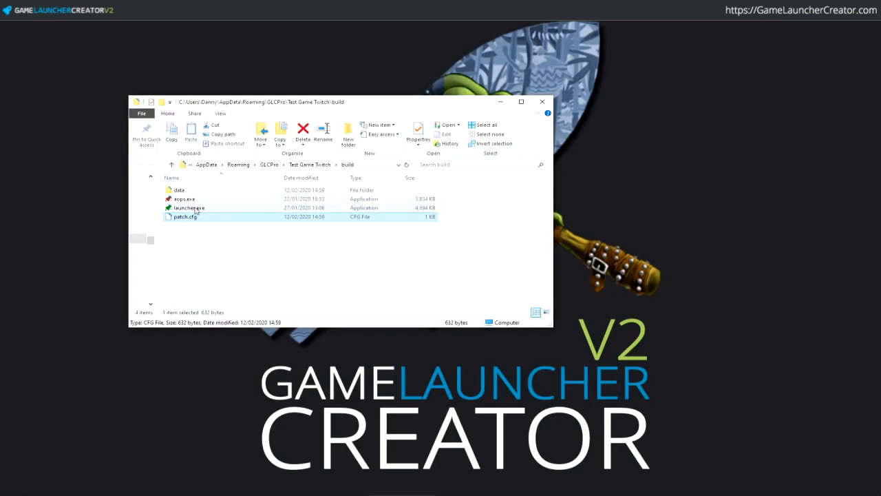
click(195, 207)
double_click(180, 191)
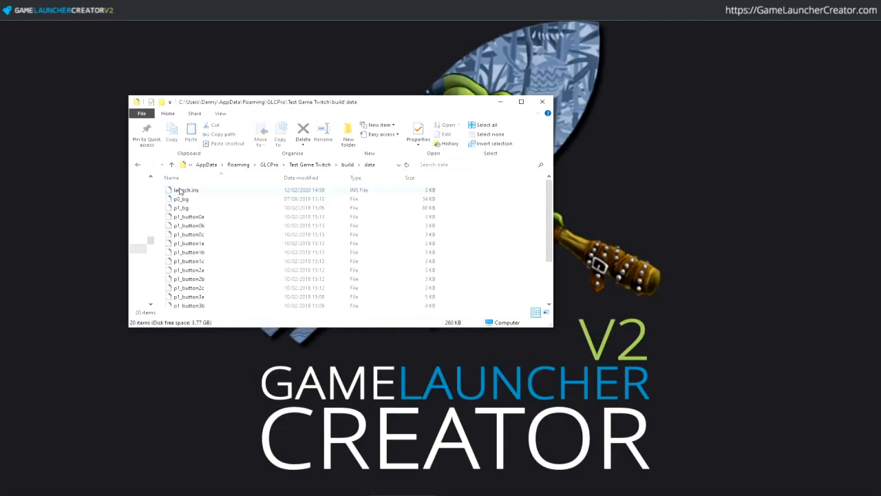
scroll(550, 289, down, 2)
scroll(550, 289, up, 2)
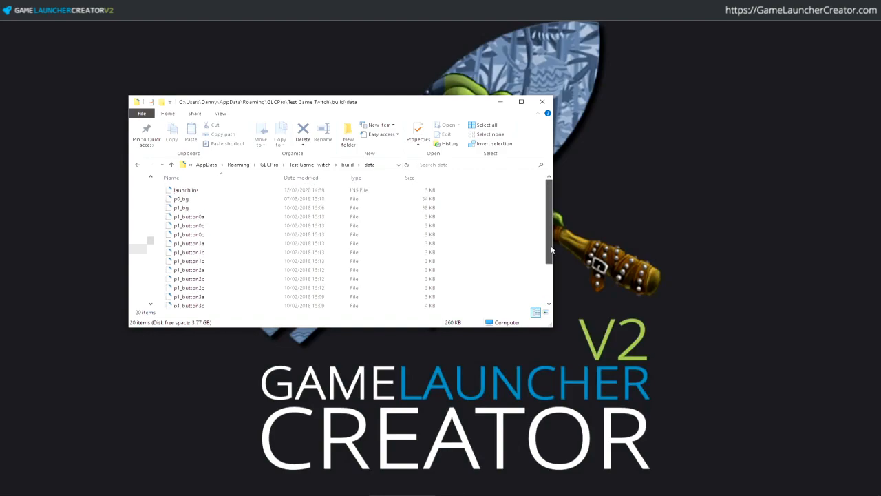
click(347, 164)
drag(192, 251, 185, 188)
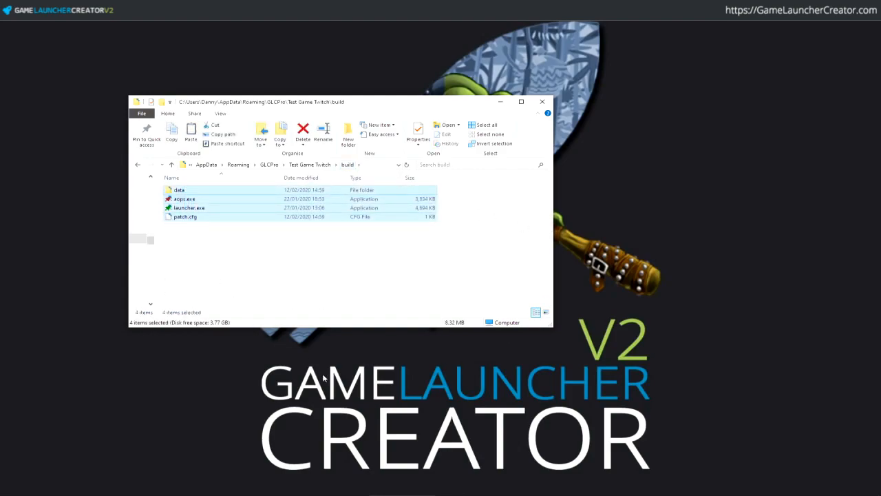
key(alt+Tab)
key(alt+Tab)
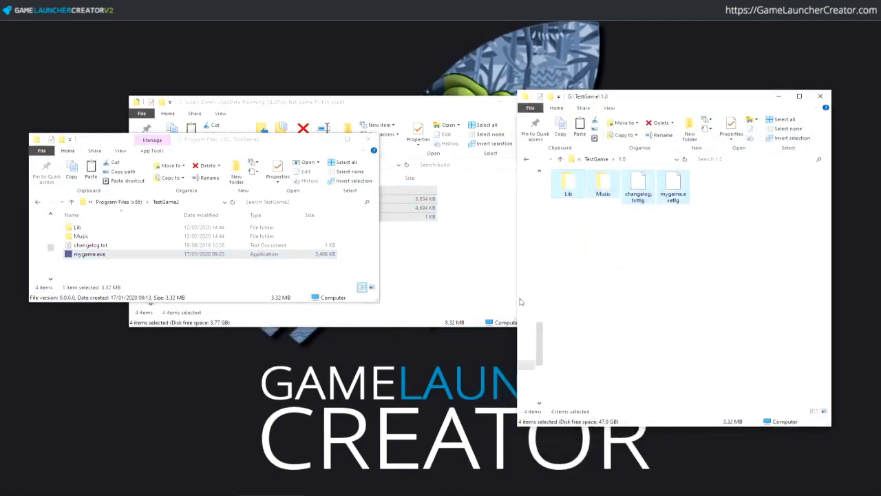
- Paste the four build items into G:\TestGame\1.0 - Backup, giving eight items
click(633, 278)
click(603, 163)
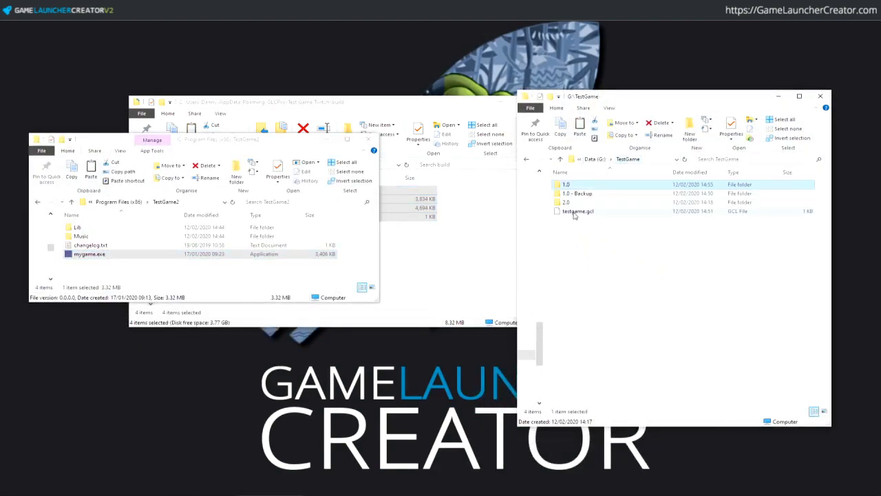
double_click(576, 194)
key(ctrl+v)
click(625, 273)
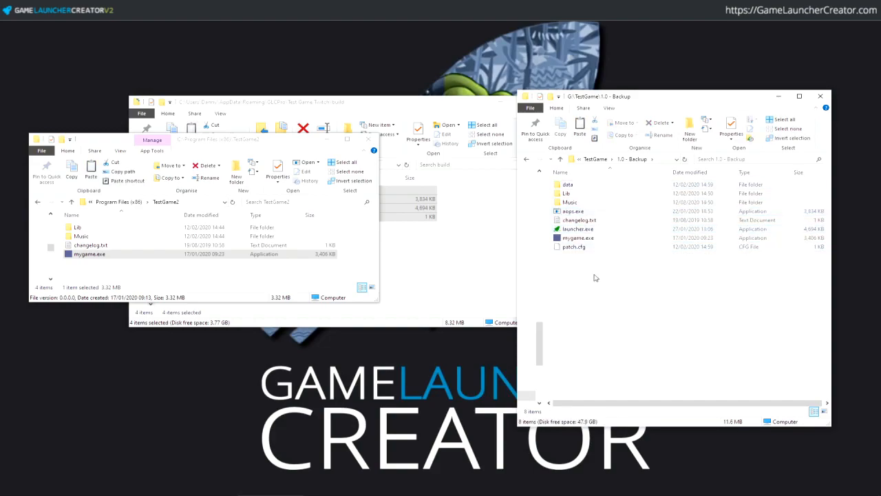
key(ctrl+a)
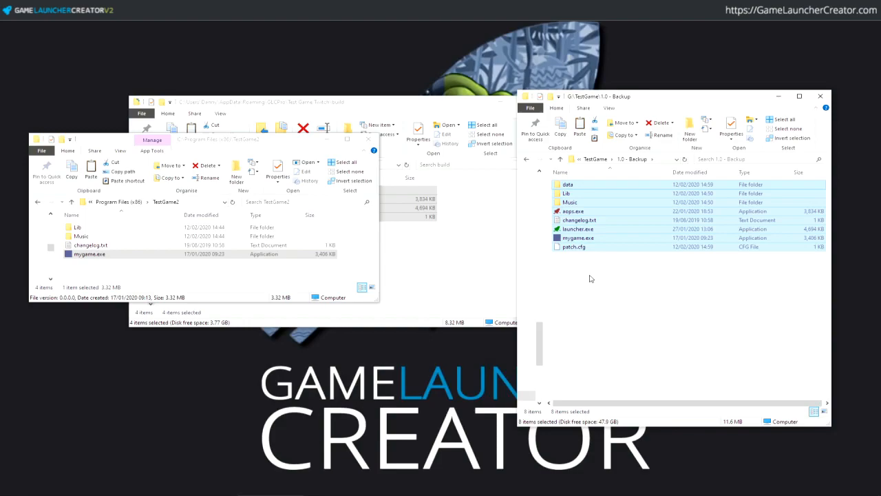
click(589, 279)
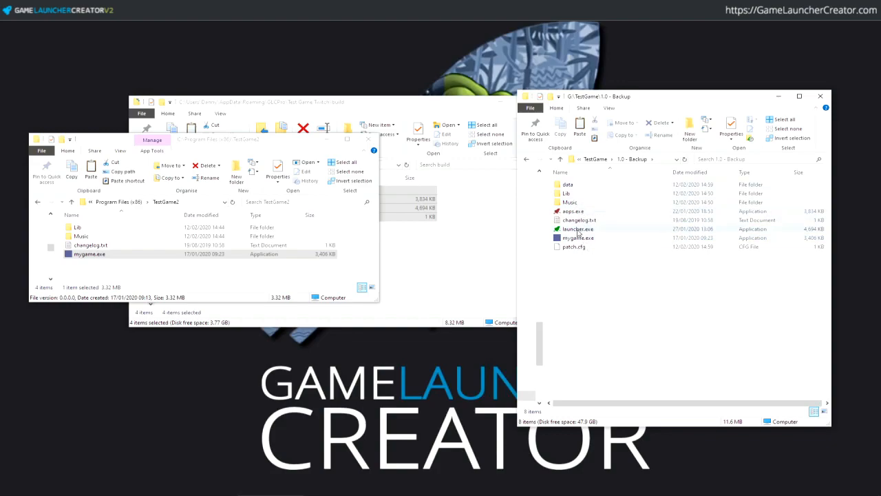
key(ctrl+a)
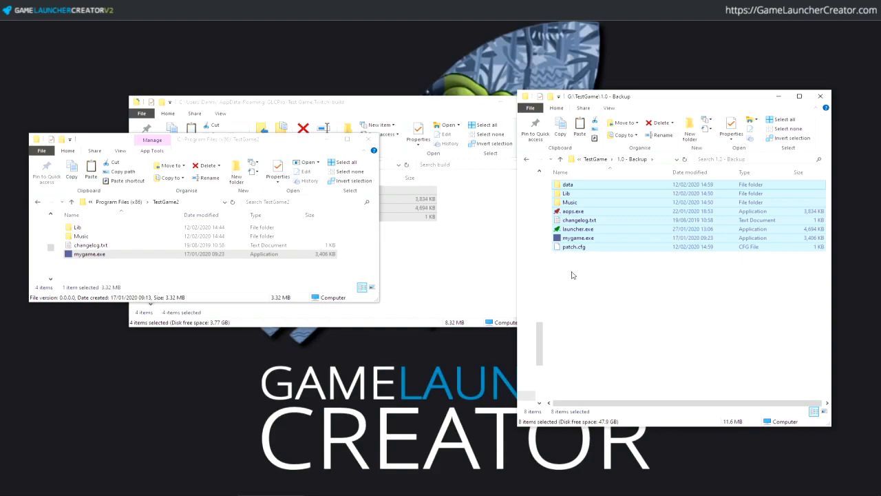
click(571, 275)
- Paste the build items into the TestGame2 install folder as well
click(99, 276)
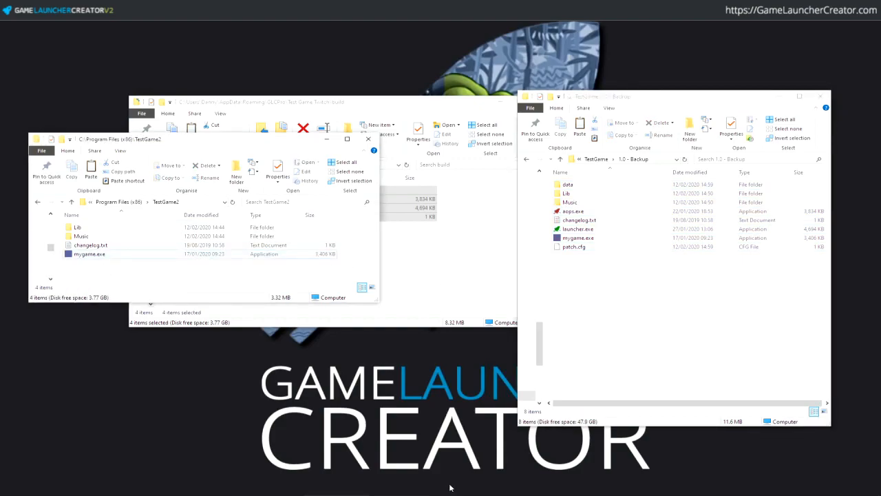
click(237, 316)
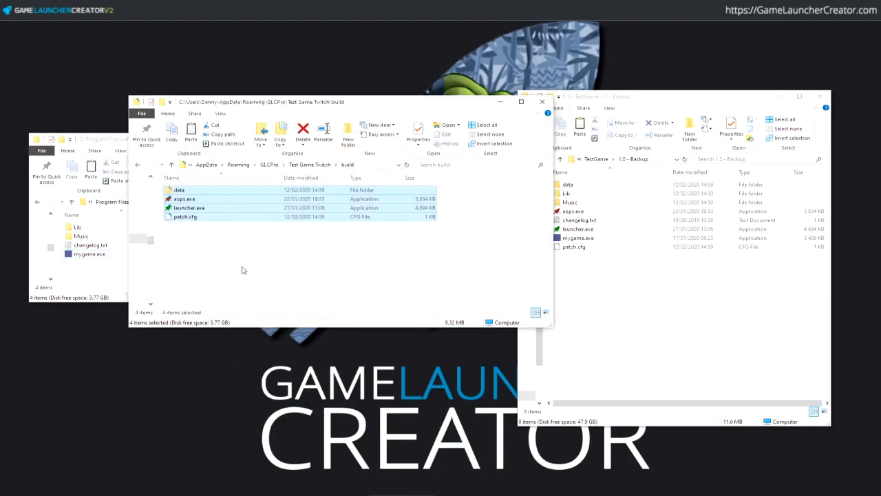
click(101, 281)
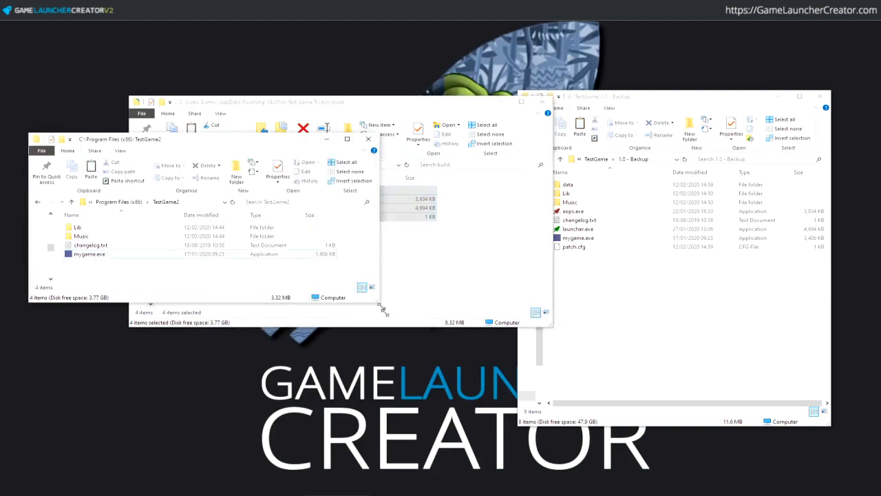
drag(379, 302, 466, 383)
key(ctrl+v)
- Minimise the backup and build folder windows, leaving TestGame2 in view
drag(337, 148, 566, 106)
click(779, 97)
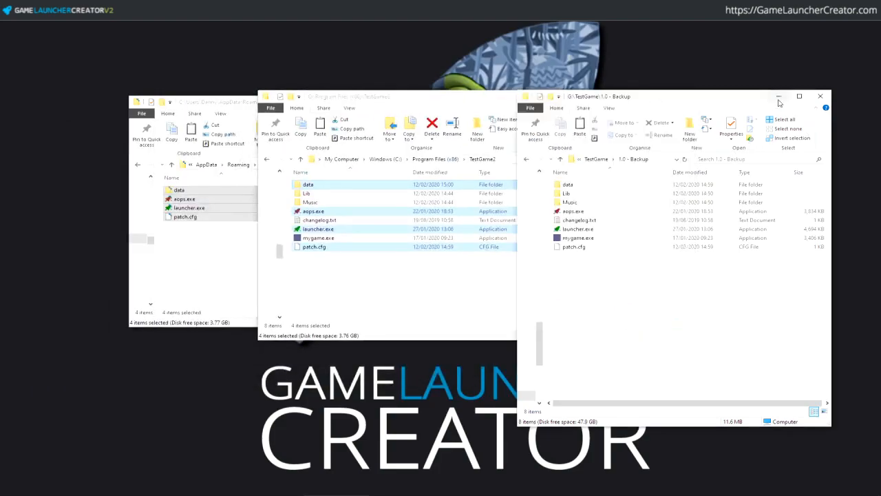
click(218, 103)
click(500, 104)
click(453, 286)
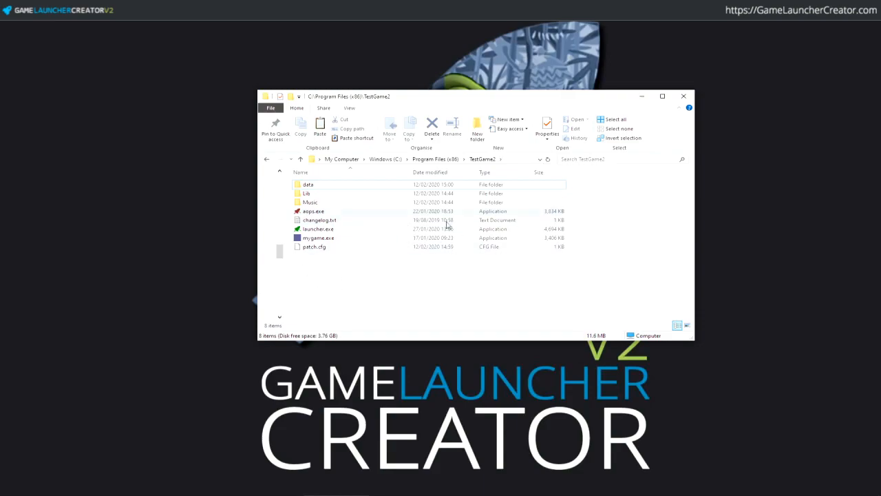
- Run launcher.exe, confirm the game shows Version 1.0, then check for updates with a debug log
double_click(328, 231)
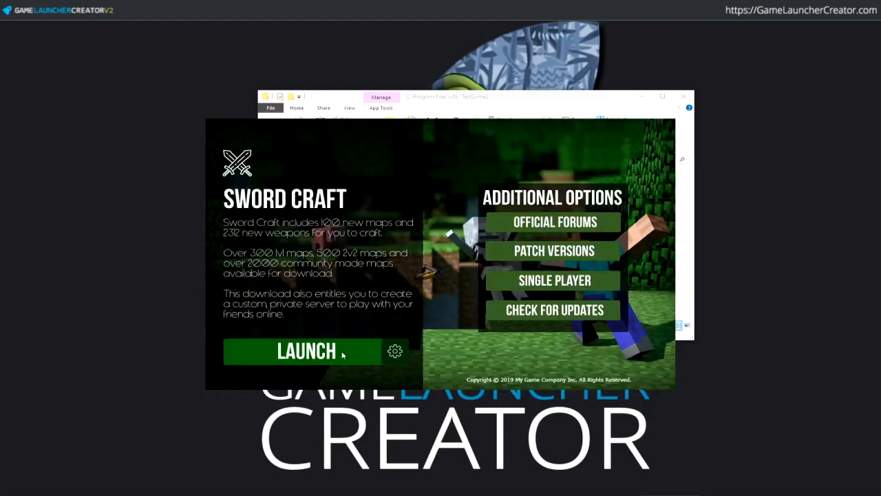
click(343, 355)
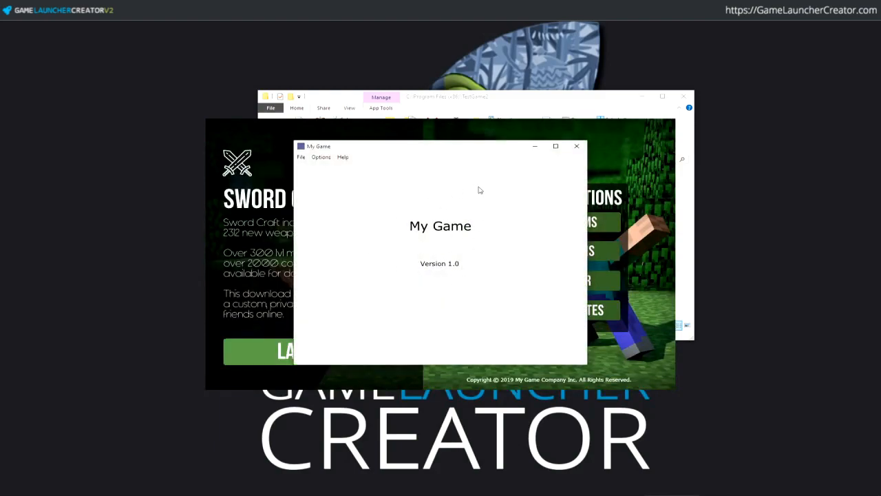
click(576, 146)
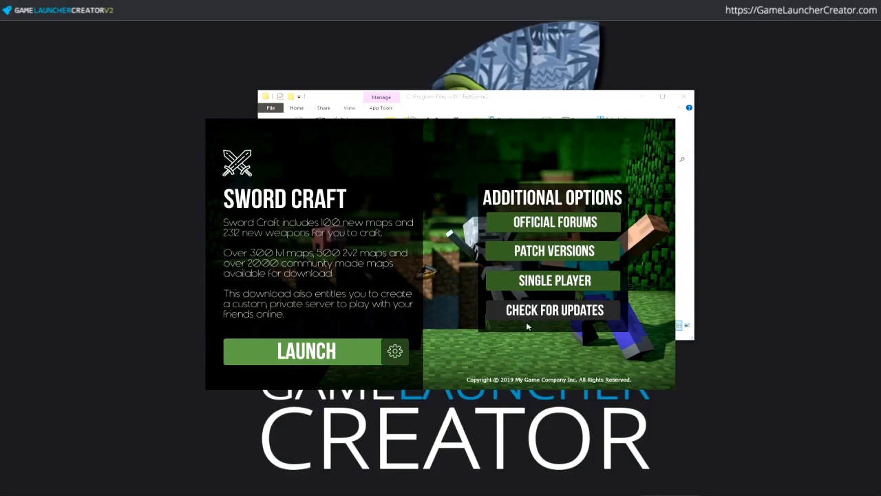
click(530, 318)
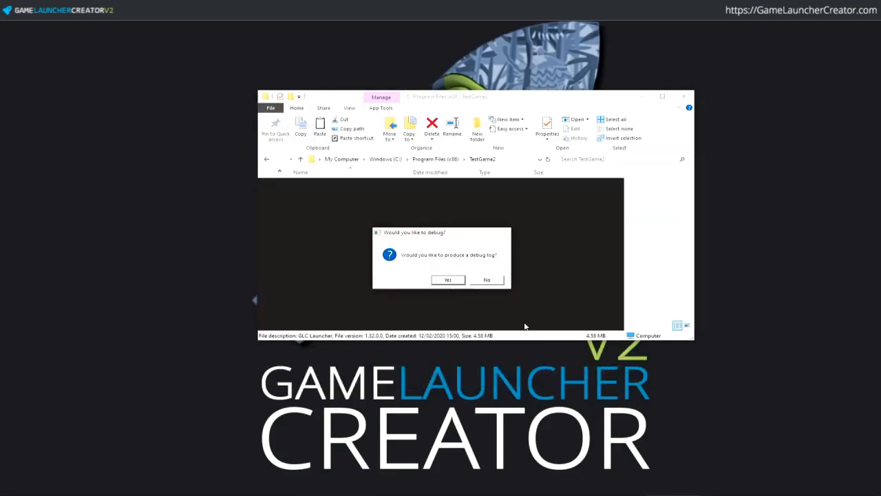
click(451, 282)
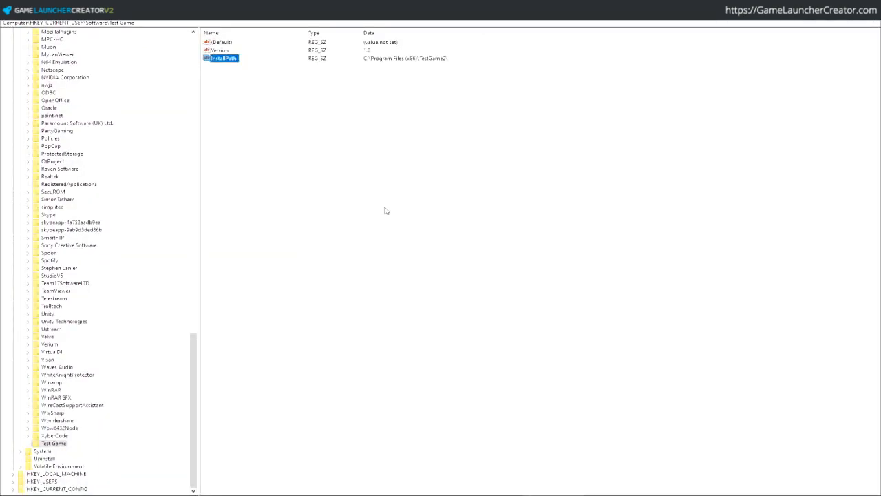
click(219, 50)
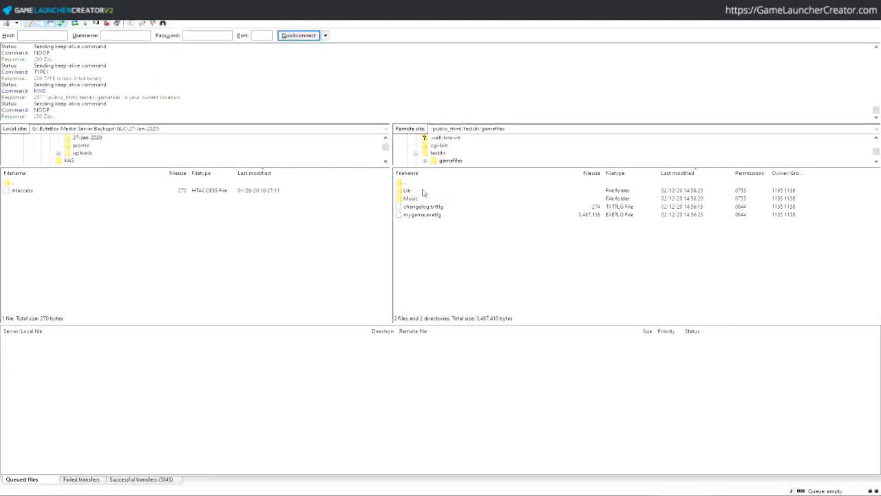
- Move up to testdir on the server and select its 3-byte version.txt
double_click(407, 183)
click(422, 208)
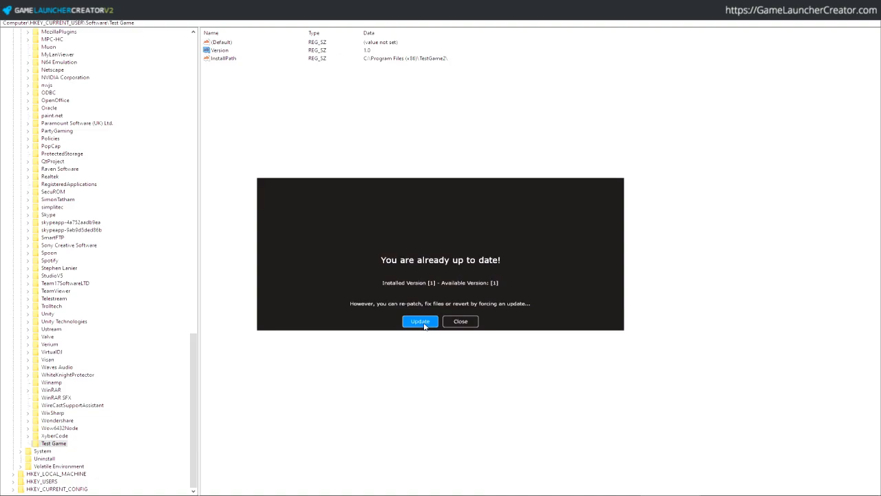
- Force Update despite version 1 being current, close the Patching Complete message and the launcher
click(421, 322)
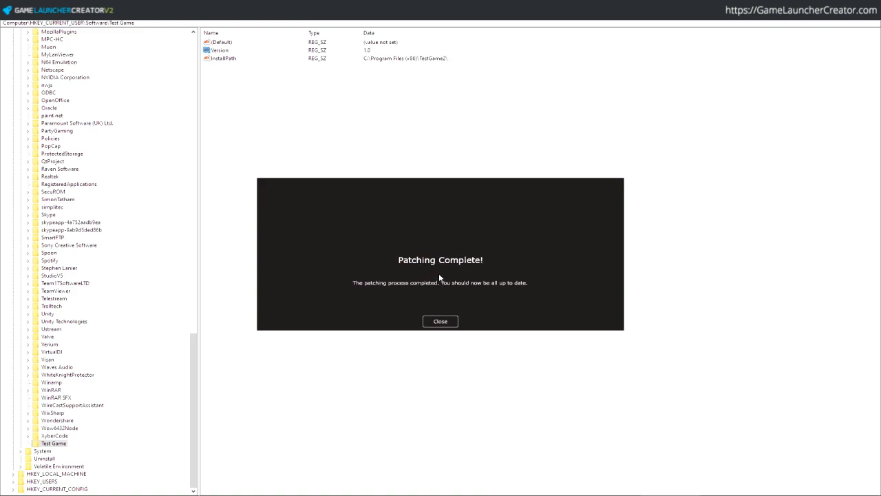
click(440, 321)
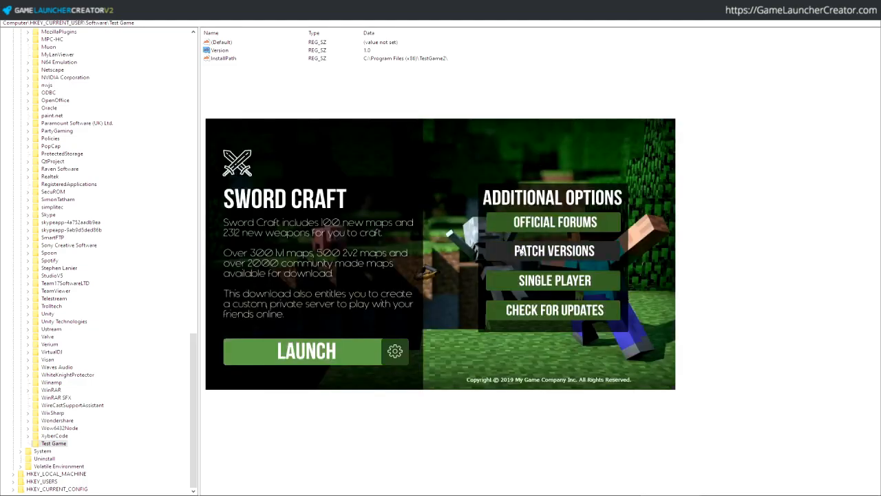
click(521, 251)
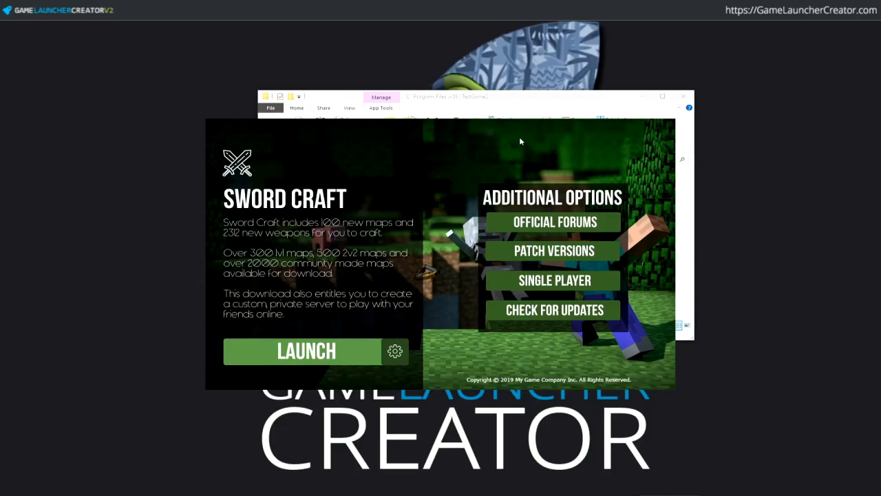
- Browse %appdata% to Test Game Twitch\patchtemp and open files.lst with Notepad++
click(21, 494)
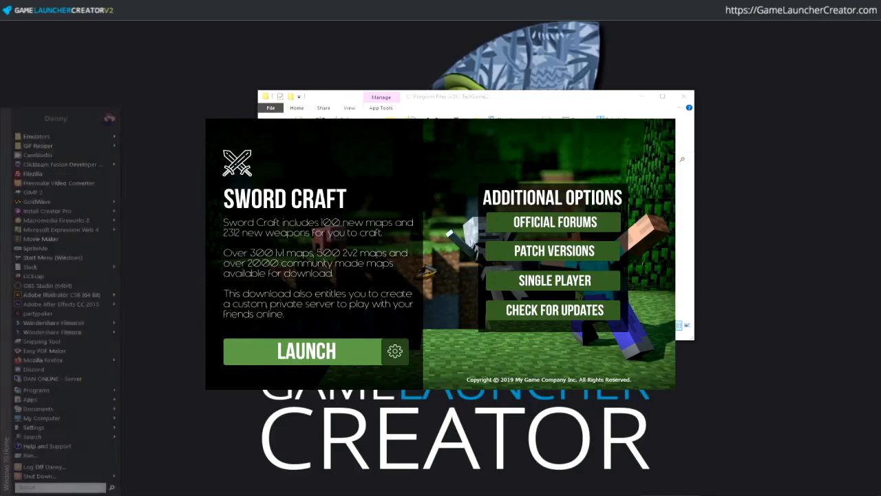
text(%appdata%)
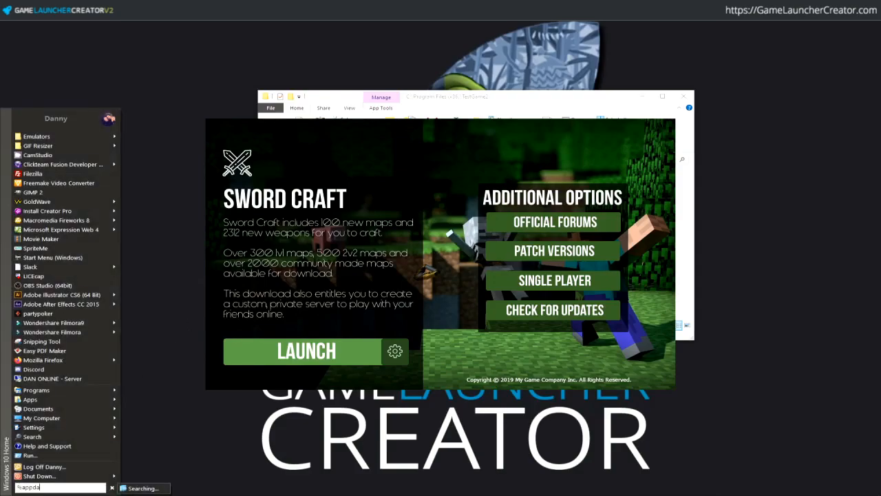
key(Return)
text(te)
key(Down)
key(Down)
key(Down)
key(Down)
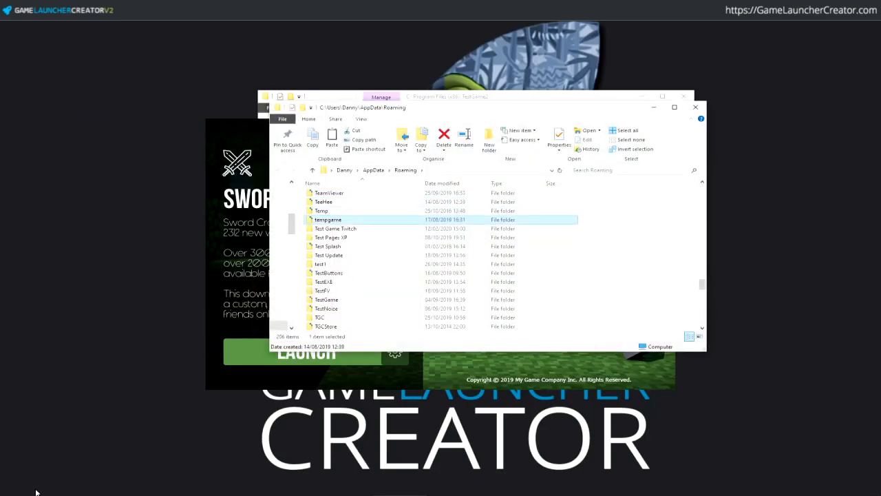
key(Return)
key(Return)
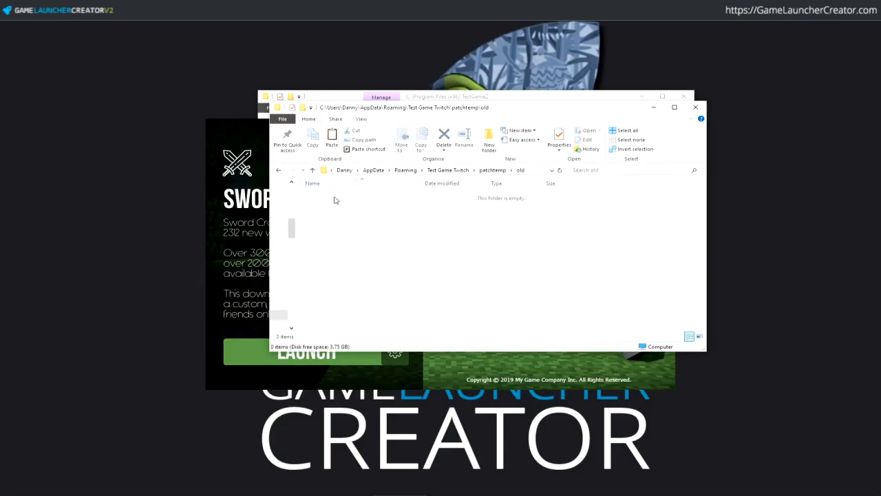
key(Down)
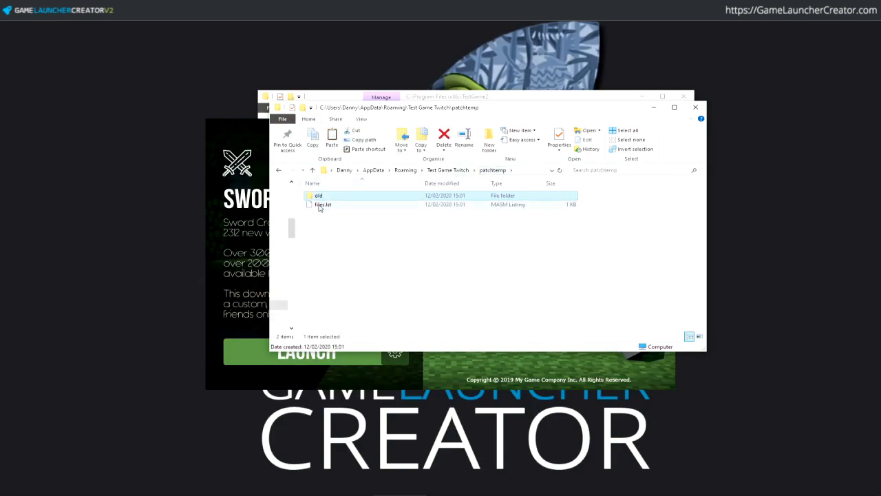
click(320, 206)
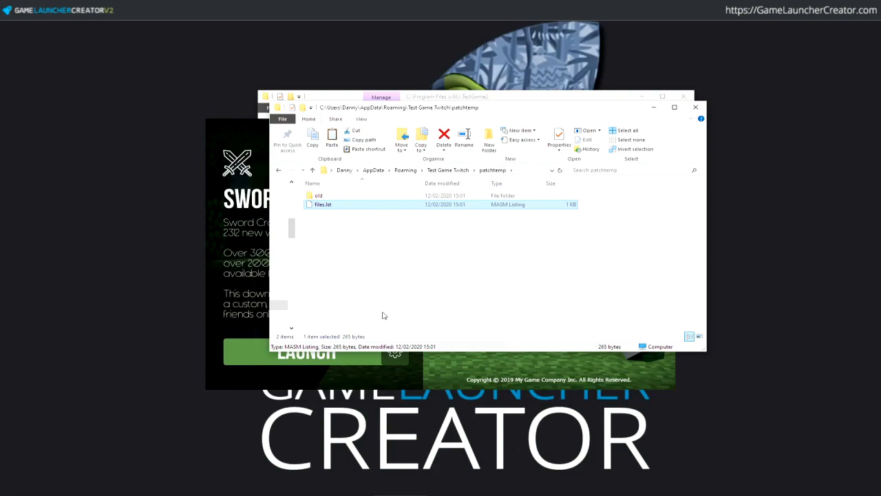
right_click(331, 205)
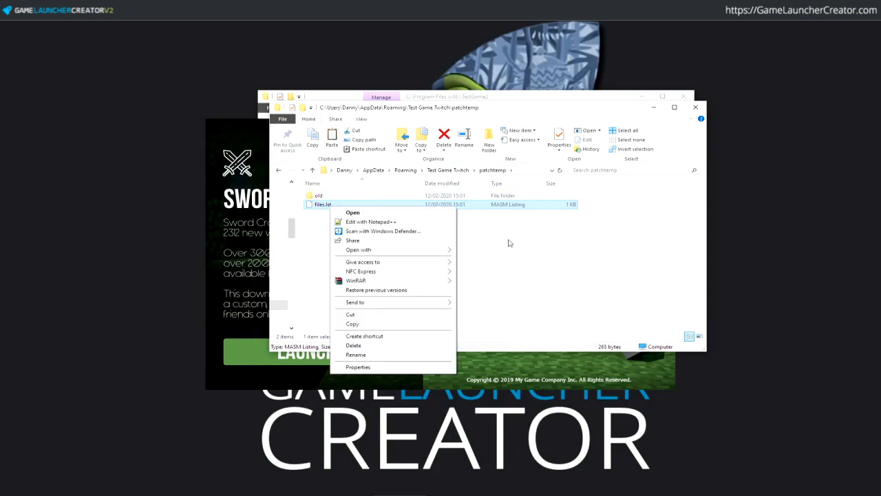
click(427, 224)
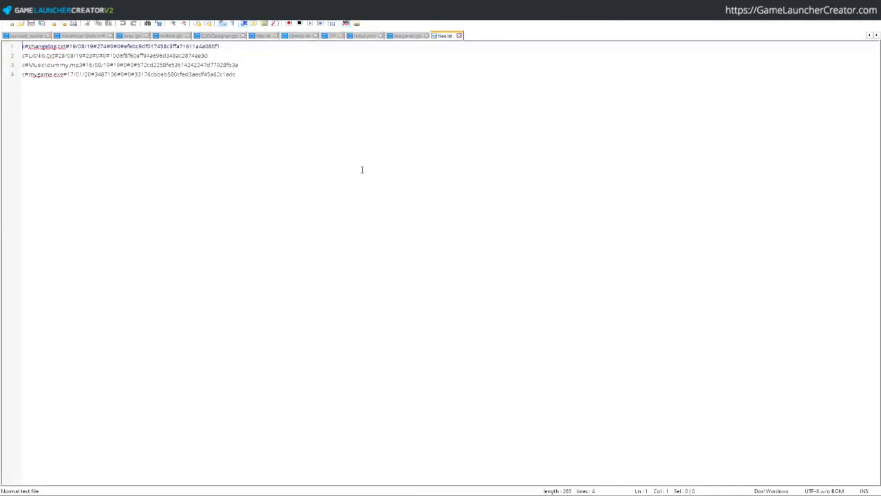
- Review the four patch entries in files.lst, then leave Notepad++ for the Test Game registry key
key(ctrl+a)
key(Right)
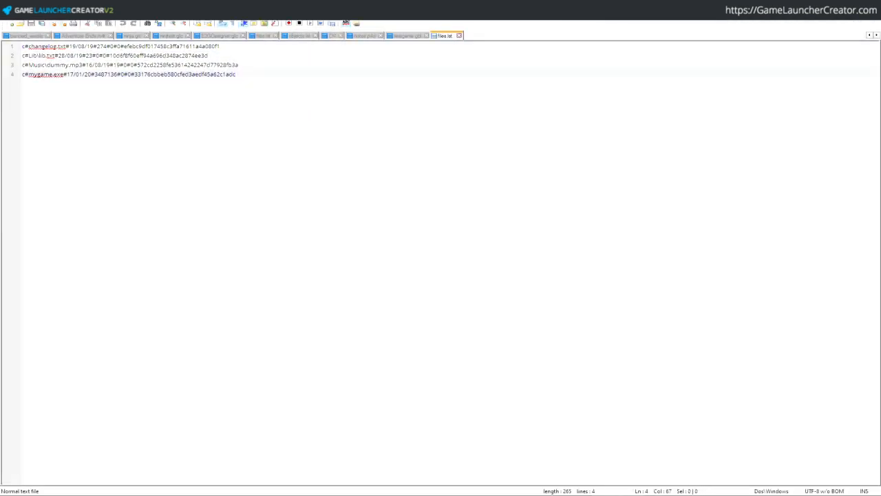
double_click(437, 203)
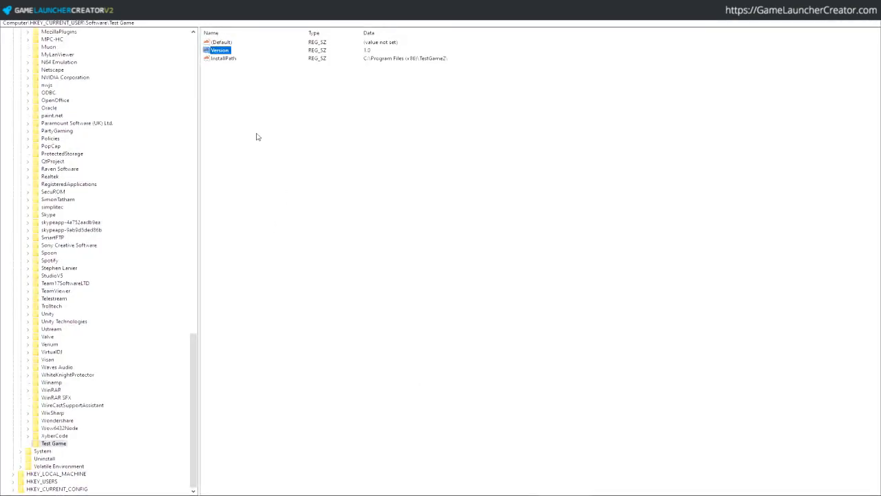
- Check the Test Game key's Version value (1.0) and its InstallPath value (TestGame2)
click(232, 60)
click(231, 53)
click(232, 60)
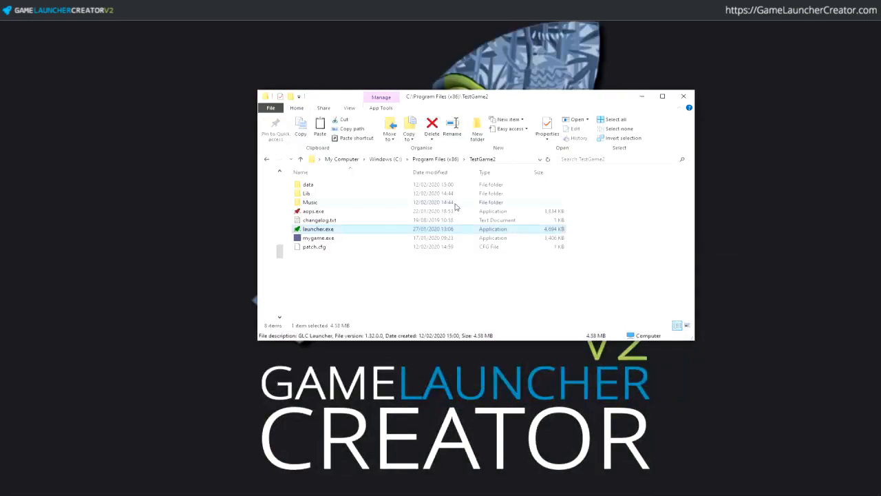
- Open G:\TestGame\2.0 and delete everything there except mygame.exe
click(639, 99)
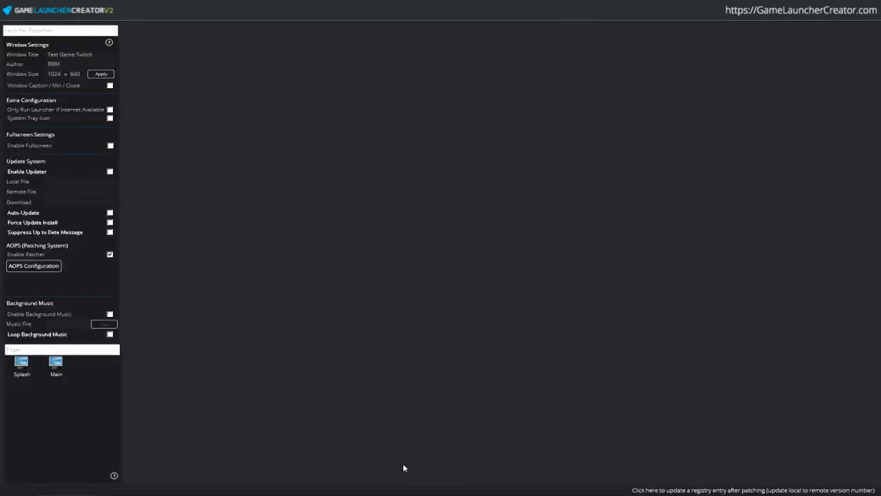
click(252, 494)
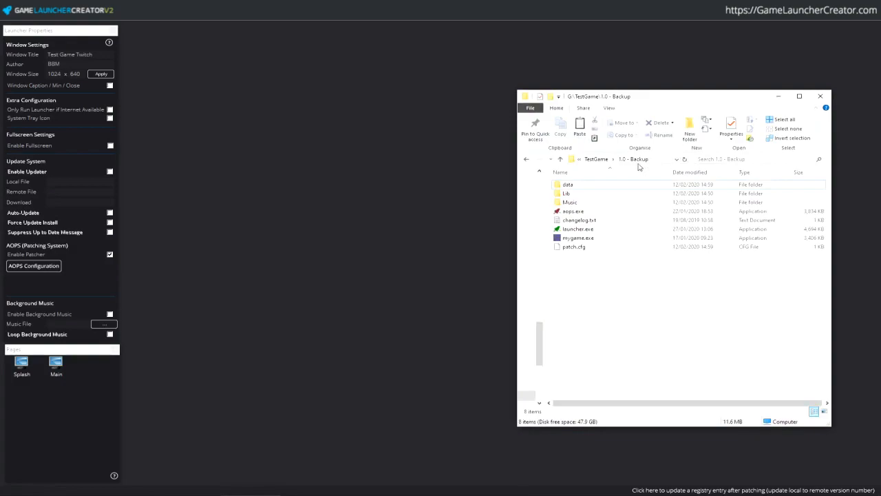
drag(629, 97, 453, 53)
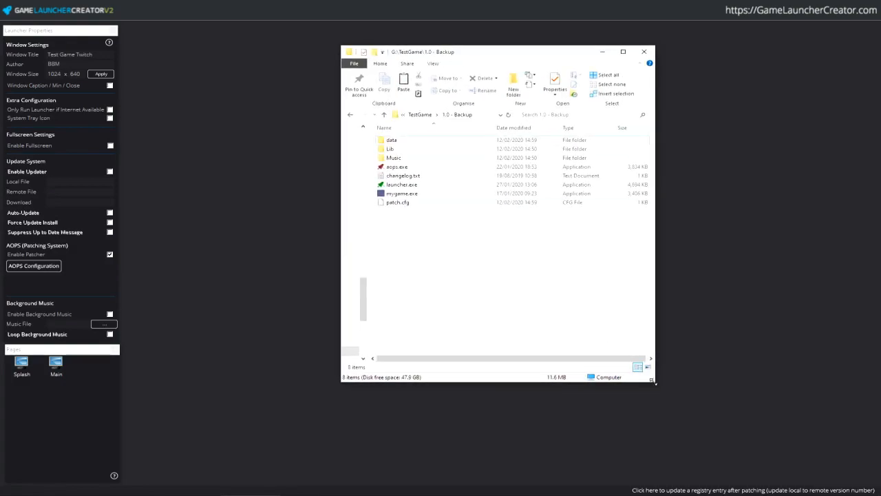
drag(652, 380, 773, 409)
click(490, 115)
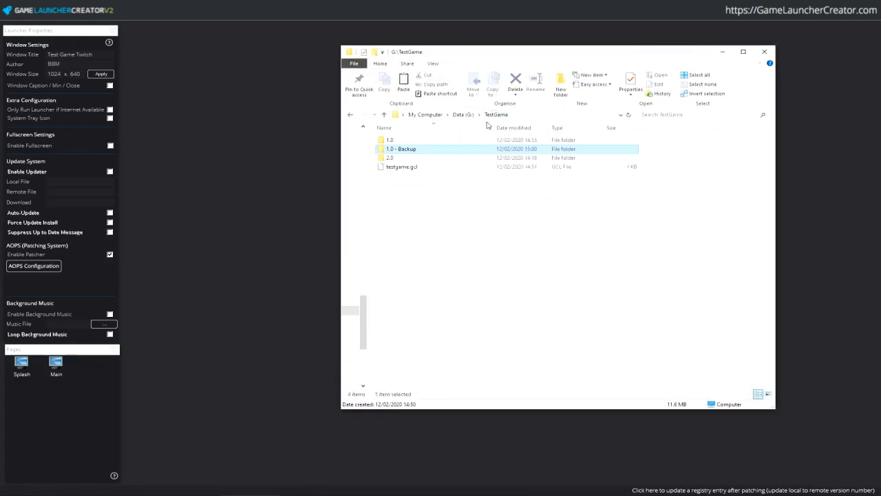
double_click(408, 160)
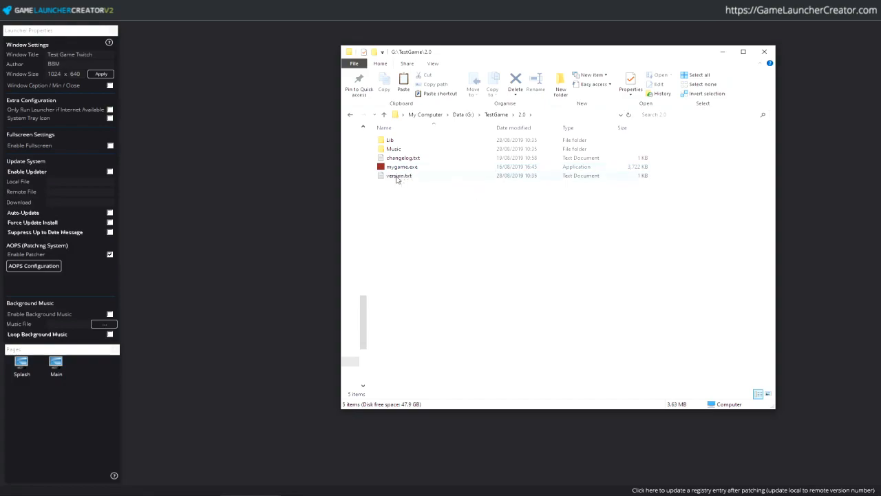
click(402, 176)
ctrl+click(412, 159)
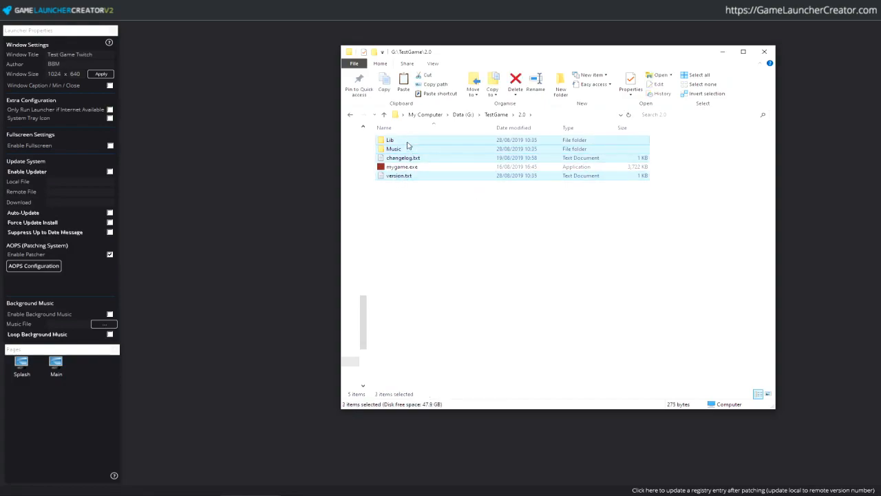
click(521, 285)
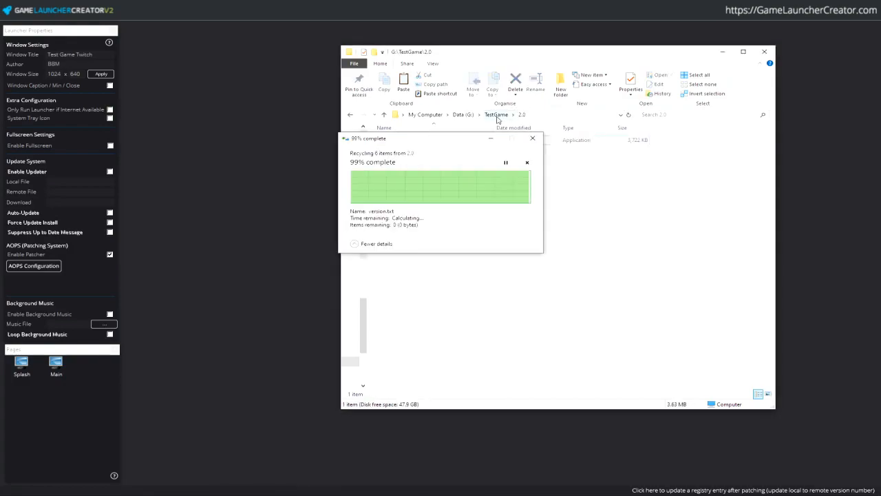
- In the 1.0 - Backup folder, select only Lib, Music and changelog.txt
double_click(398, 140)
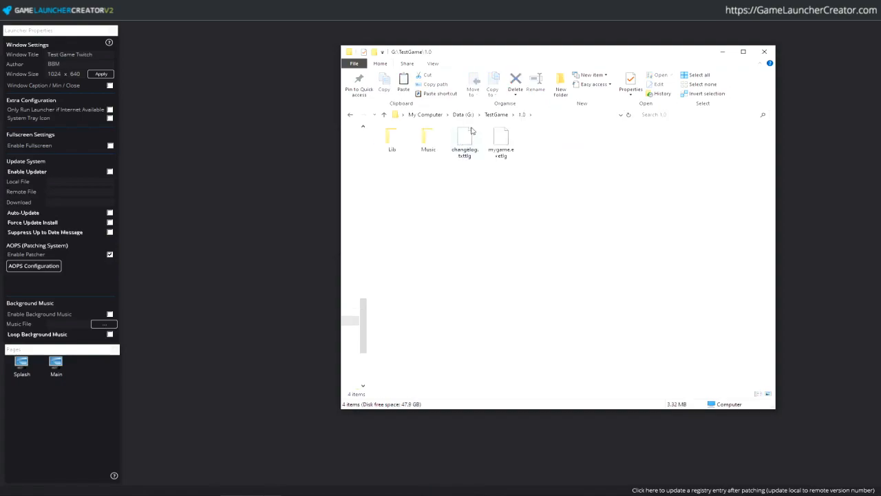
click(494, 115)
double_click(413, 149)
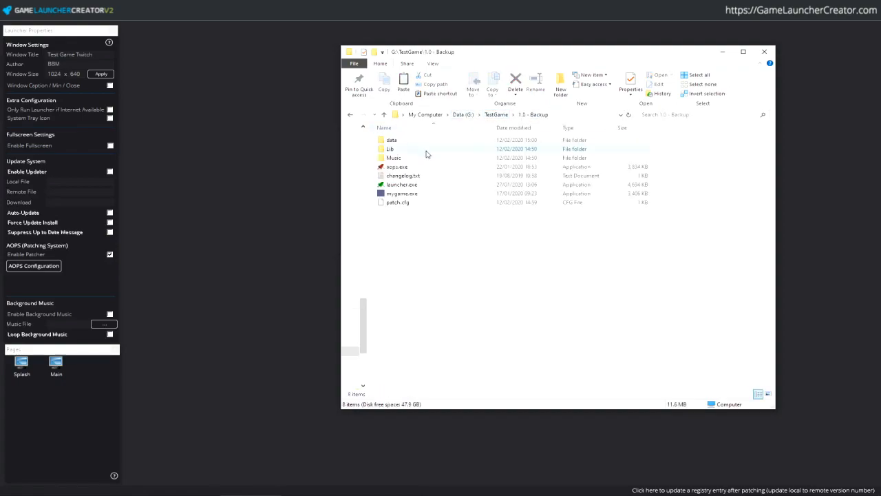
key(ctrl+a)
ctrl+click(413, 193)
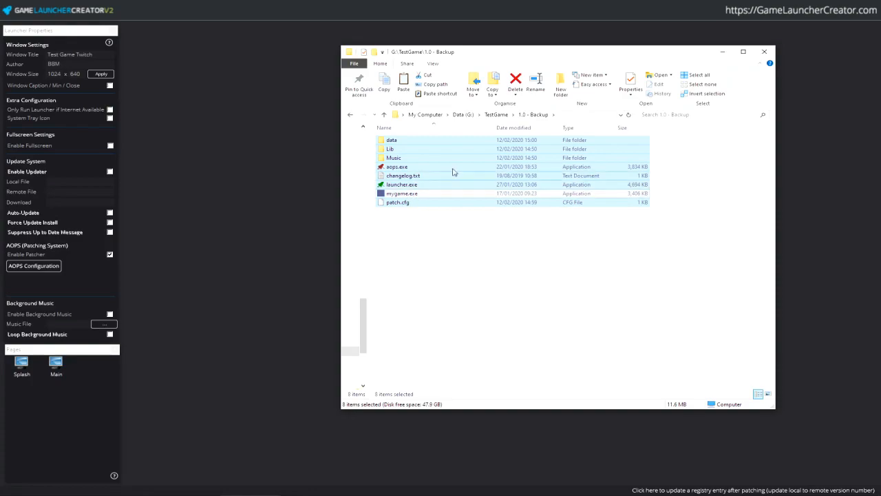
ctrl+click(412, 185)
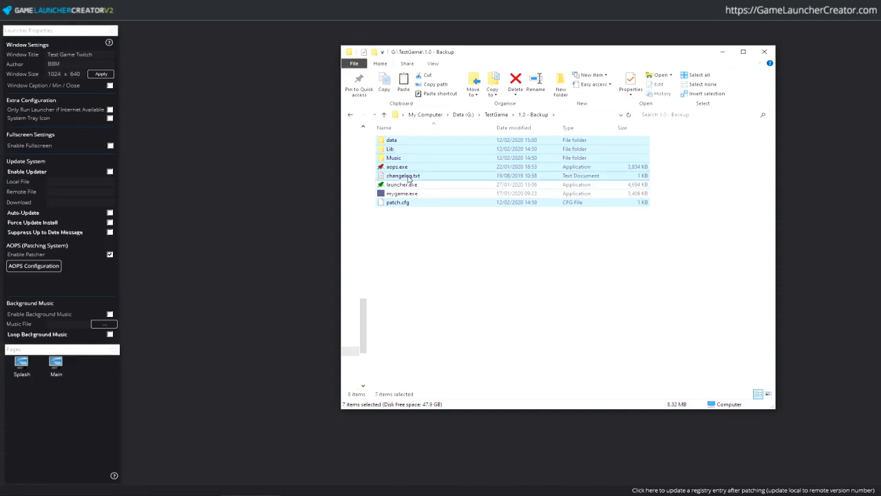
ctrl+click(412, 167)
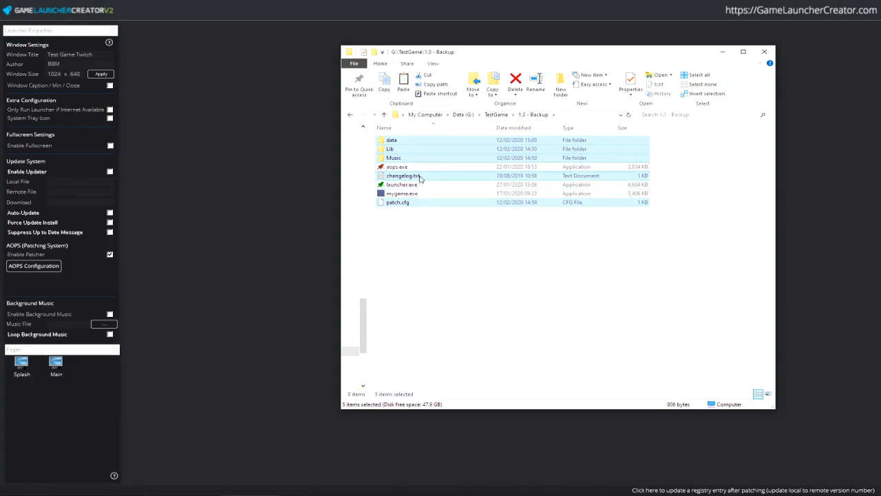
ctrl+click(408, 141)
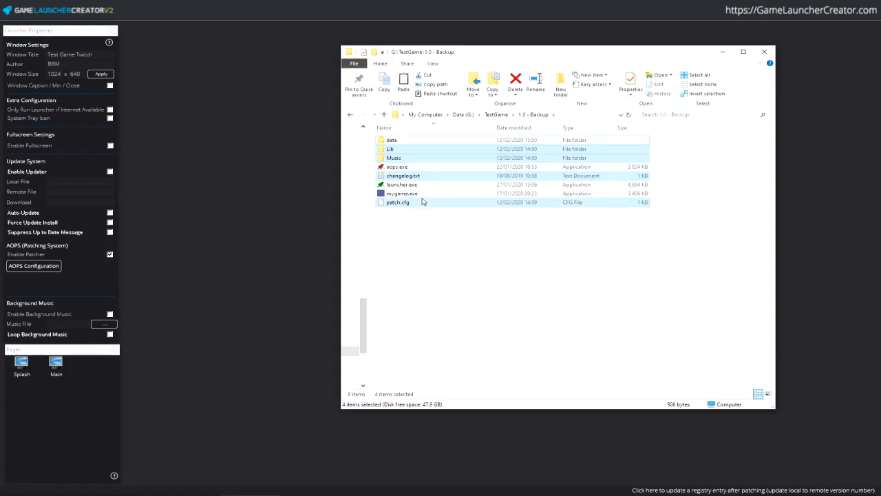
ctrl+click(420, 203)
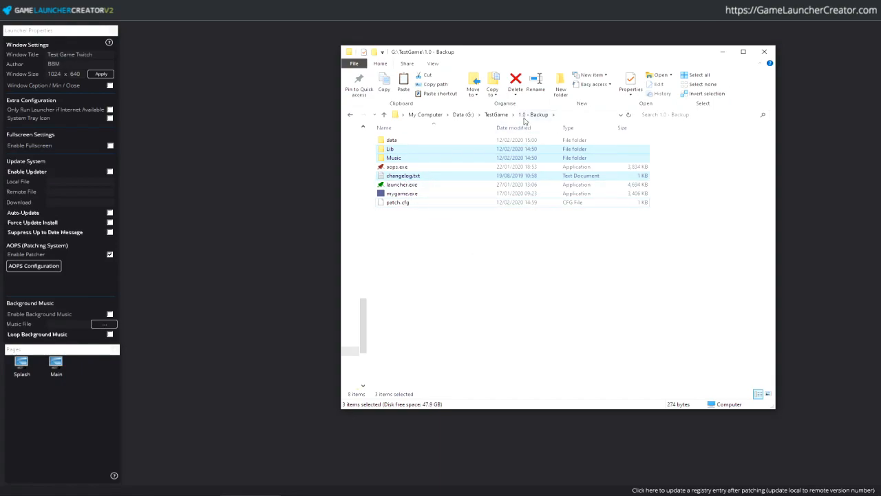
- Paste Lib, Music and changelog.txt into the 2.0 folder and run mygame.exe
click(501, 115)
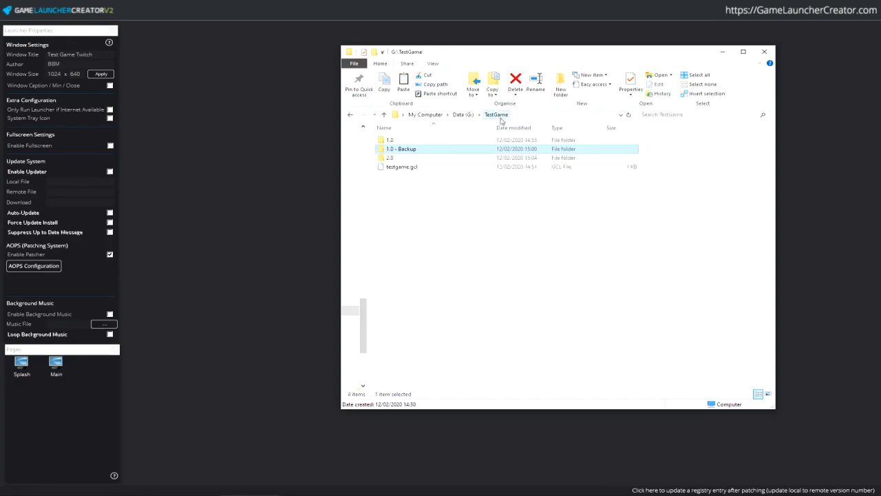
double_click(423, 150)
key(ctrl+v)
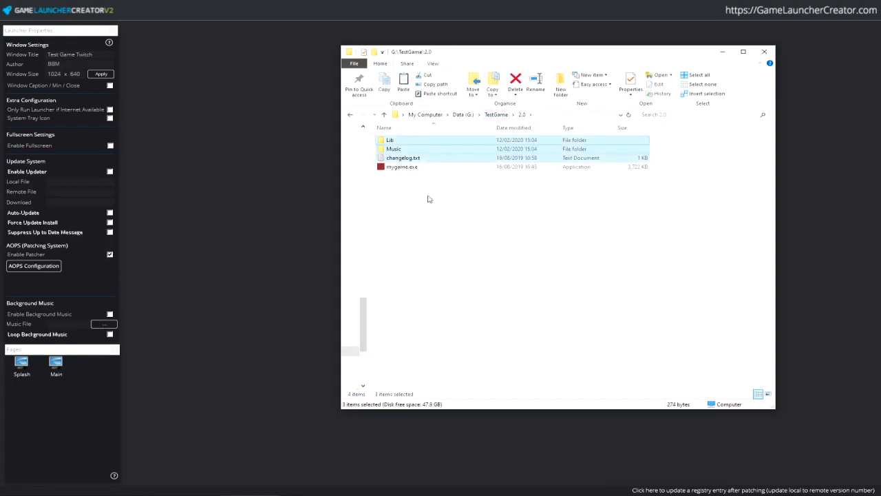
click(481, 162)
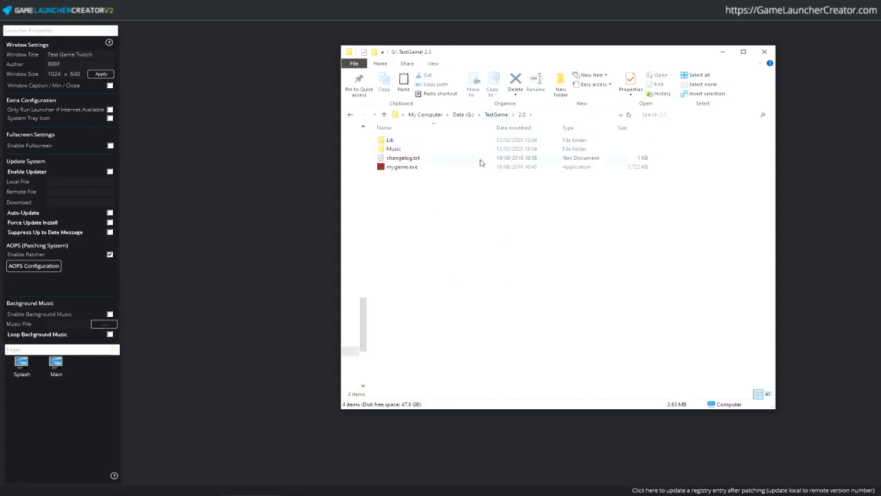
double_click(406, 168)
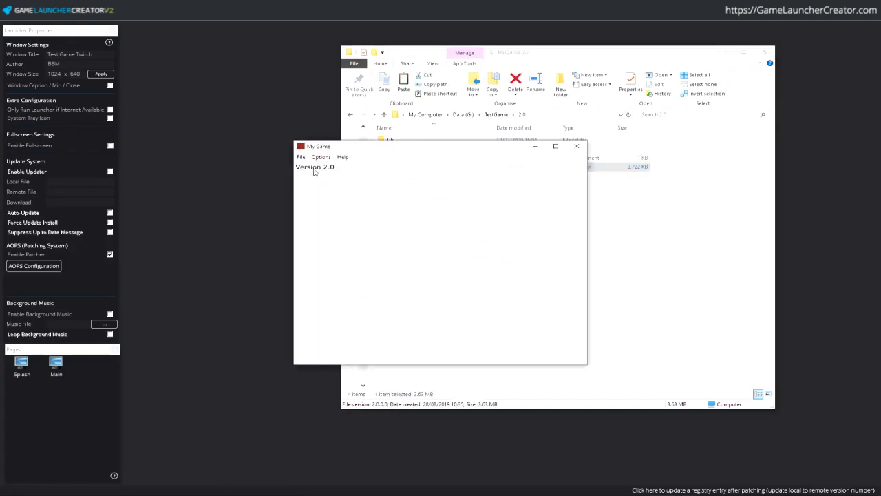
- Close the open game windows and run mygame.exe from the 2.0 folder again
click(577, 146)
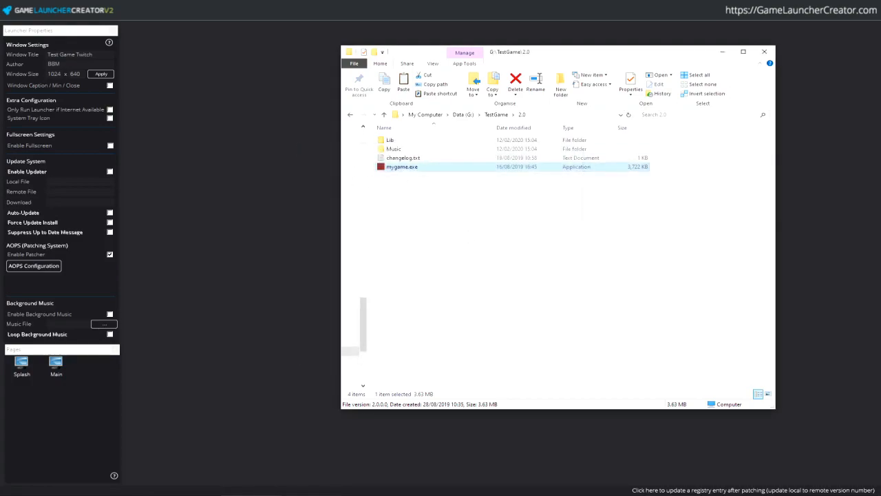
click(331, 238)
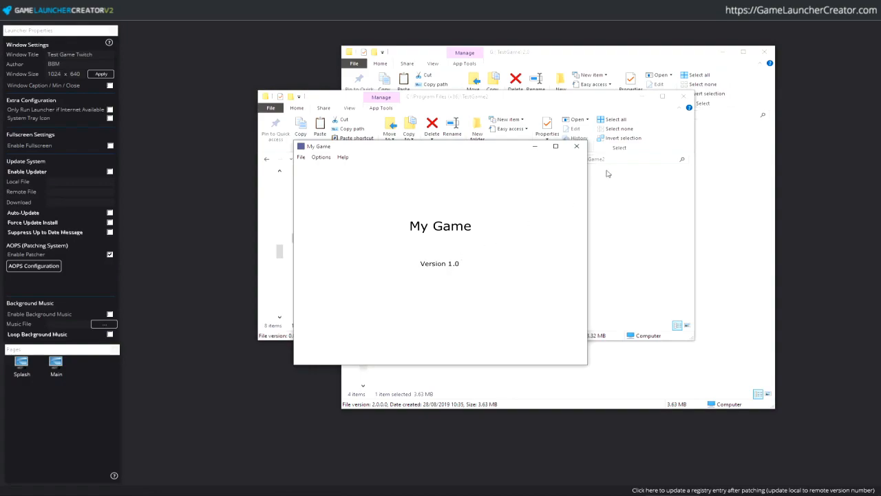
click(577, 145)
click(375, 192)
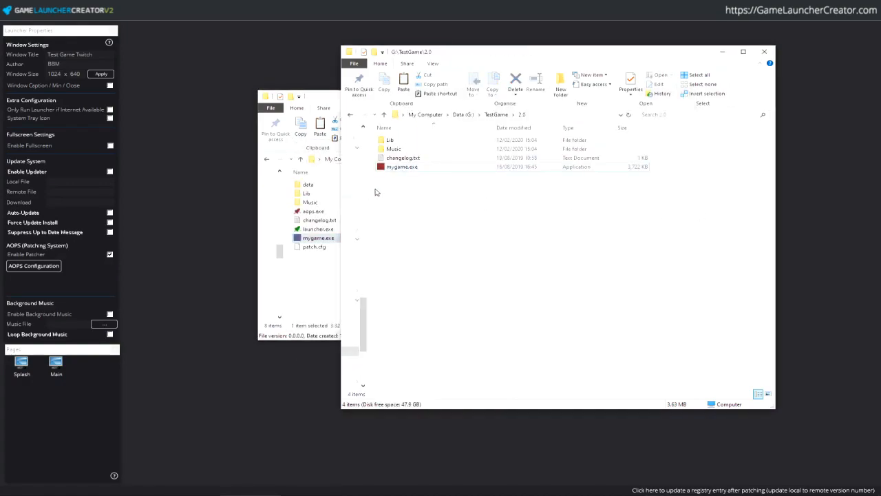
double_click(413, 167)
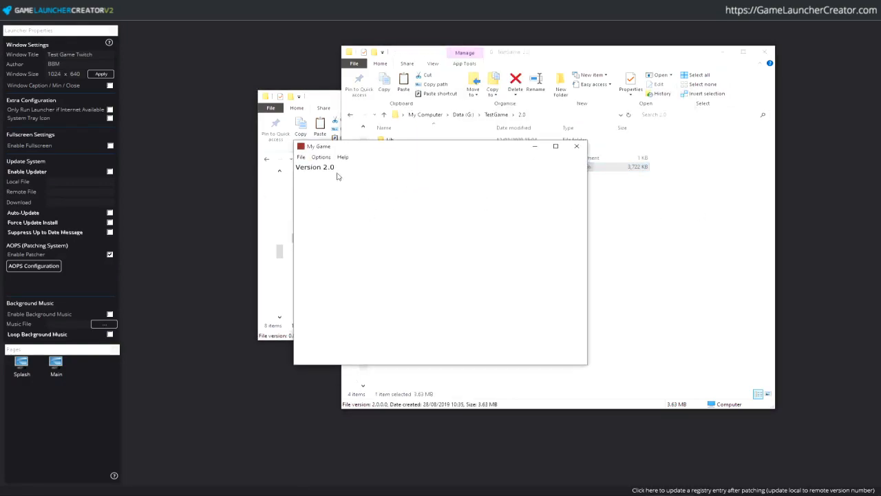
- Close the Version 2.0 game and duplicate the 2.0 folder inside TestGame
click(577, 145)
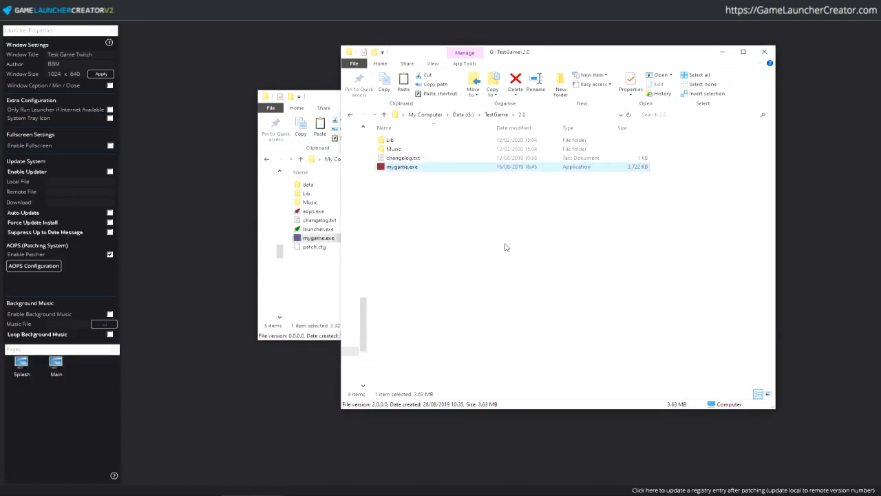
click(507, 247)
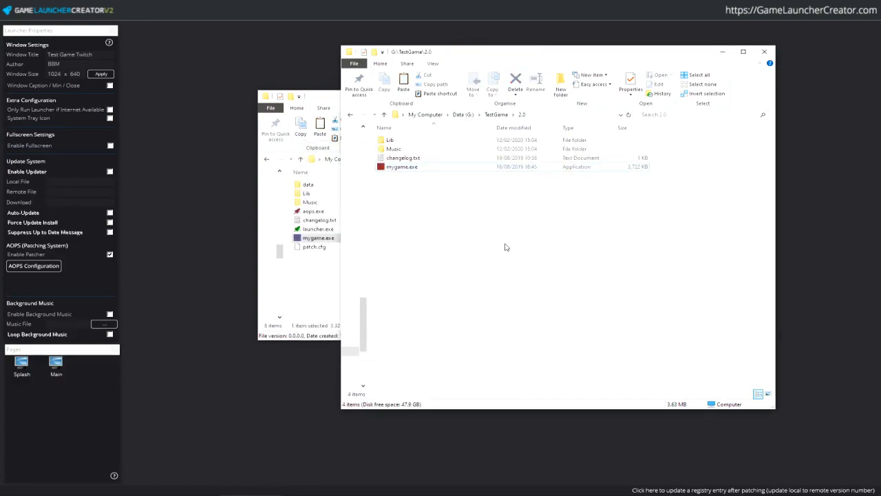
click(496, 115)
double_click(415, 159)
click(497, 115)
key(ctrl+c)
key(ctrl+v)
- Rename the copy to '2.0 - Backup' and minimise both Explorer windows
key(F2)
key(End)
key(ctrl+shift+Left)
text(Backuop)
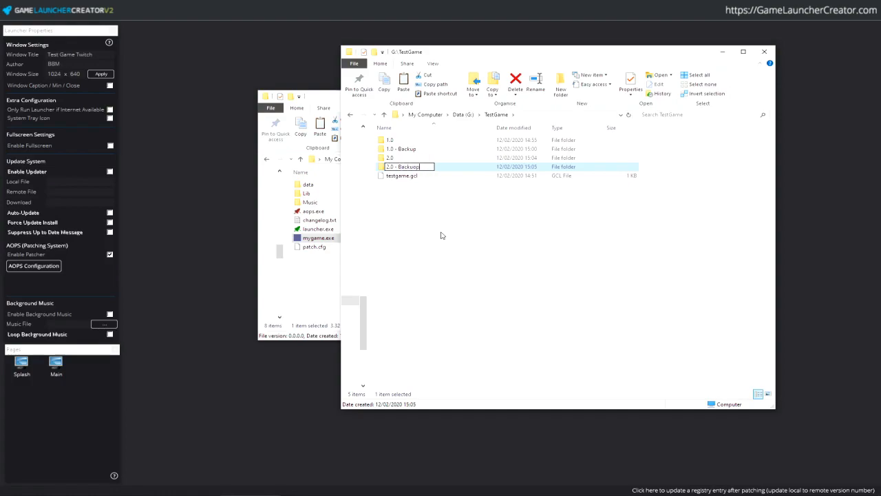
key(Return)
click(722, 51)
click(643, 96)
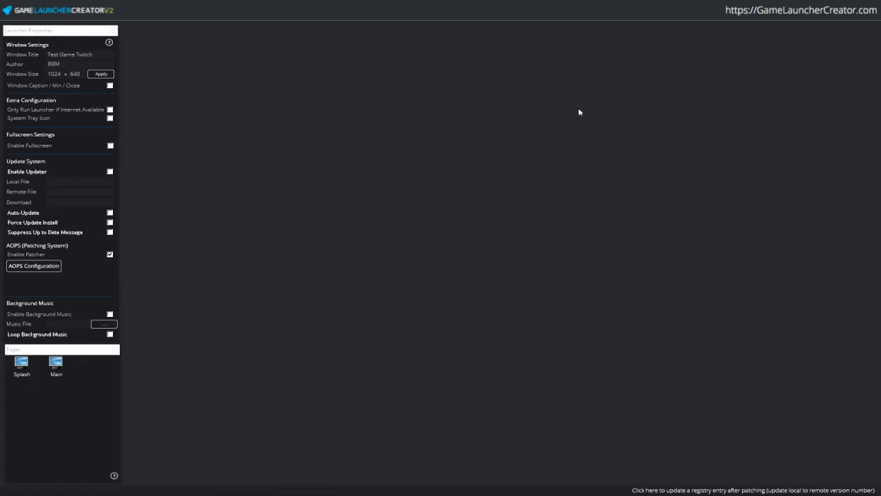
- Start the AOPS patch scanner and paste in the hash salt key
click(17, 20)
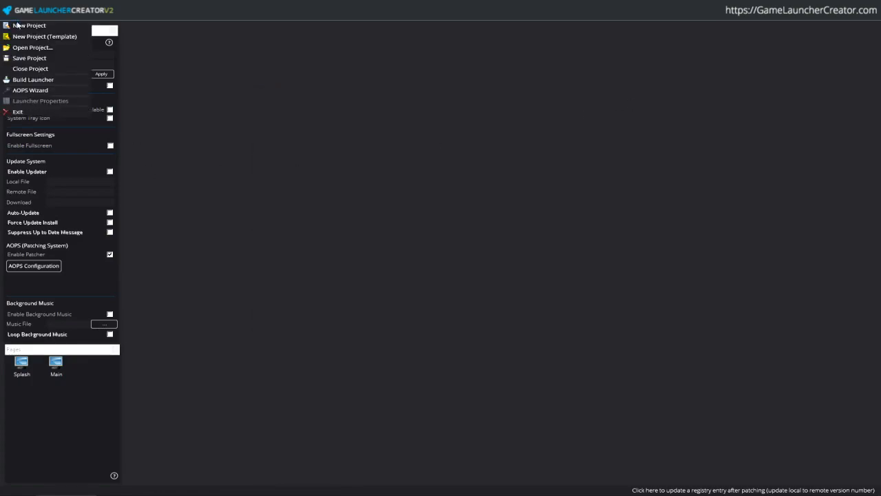
click(41, 265)
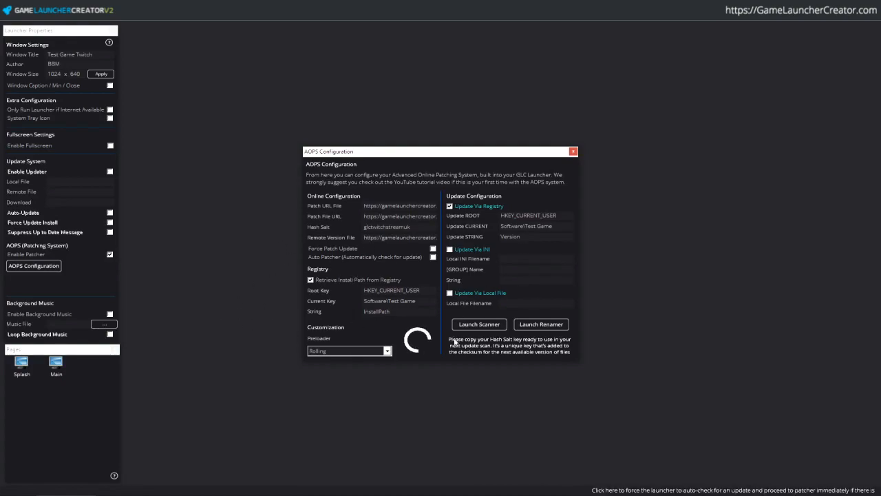
click(479, 325)
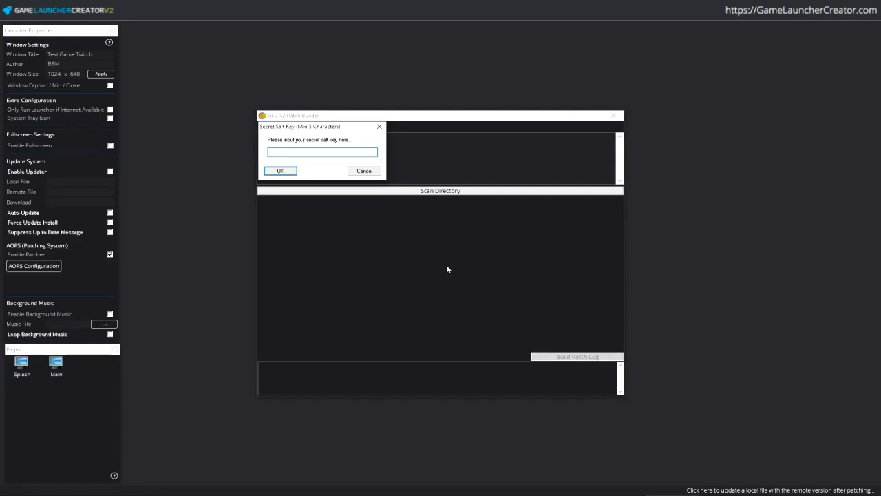
key(alt+Tab)
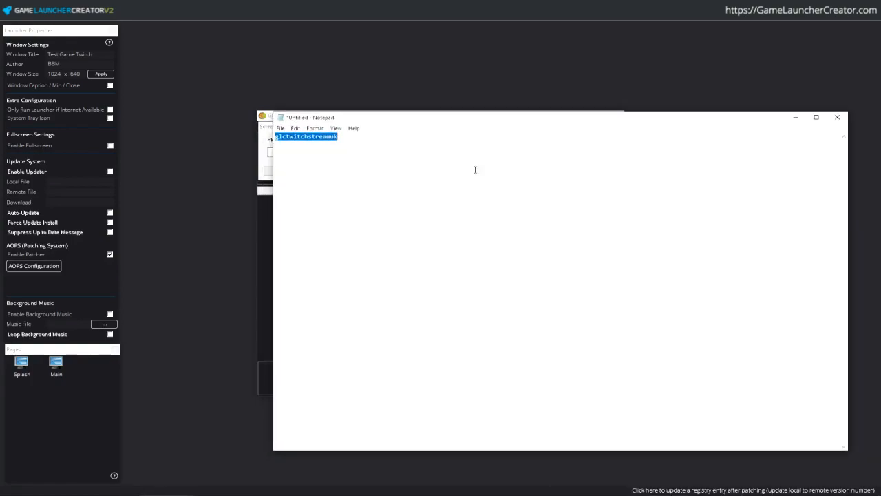
click(795, 117)
key(ctrl+v)
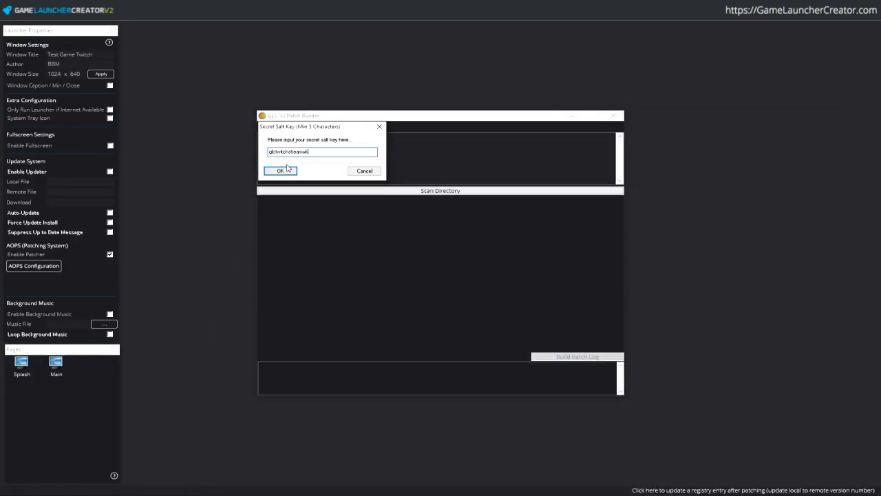
click(284, 171)
- Pick G:\TestGame\2.0 as the directory to scan
click(449, 190)
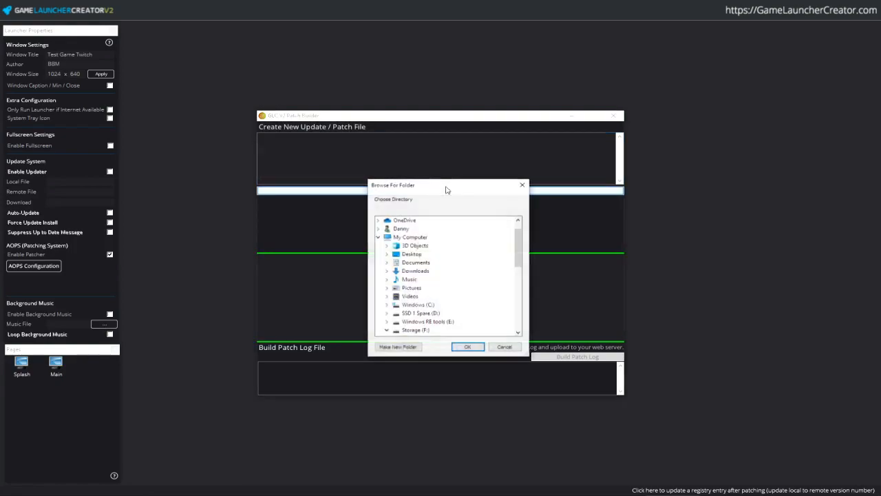
scroll(440, 261, down, 2)
double_click(415, 279)
scroll(415, 282, down, 2)
click(386, 228)
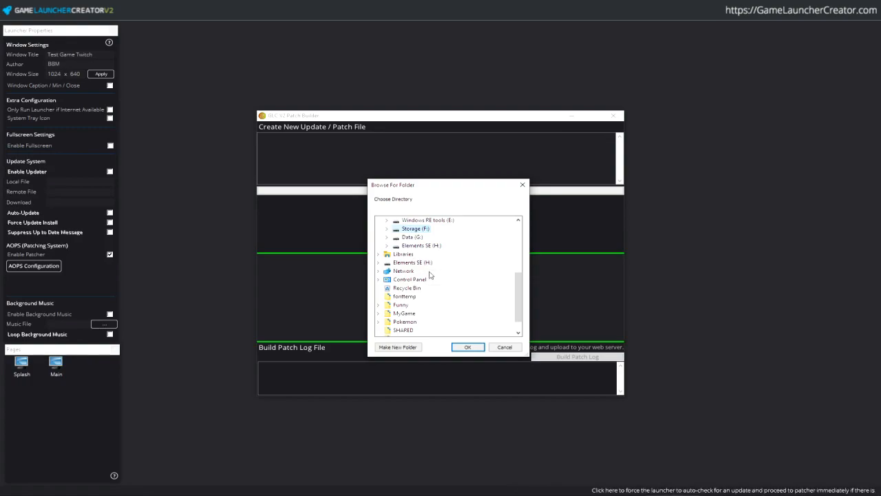
text(test)
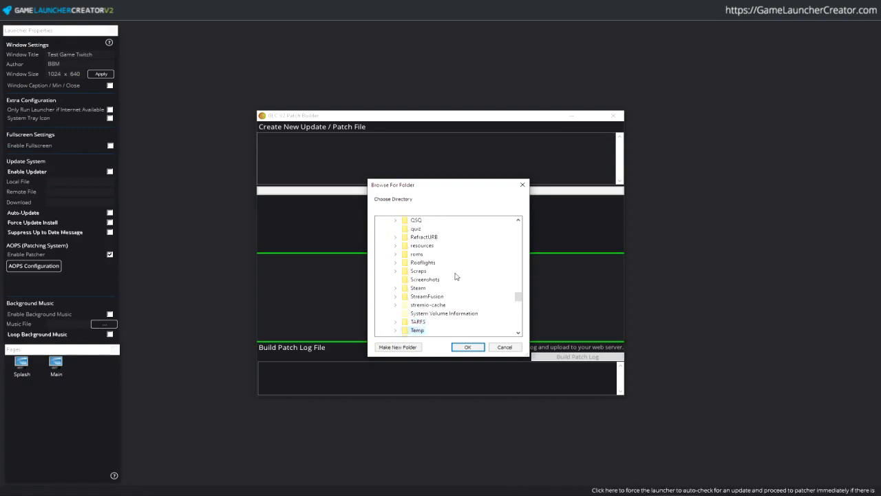
key(Down)
key(Down)
key(Down)
key(Right)
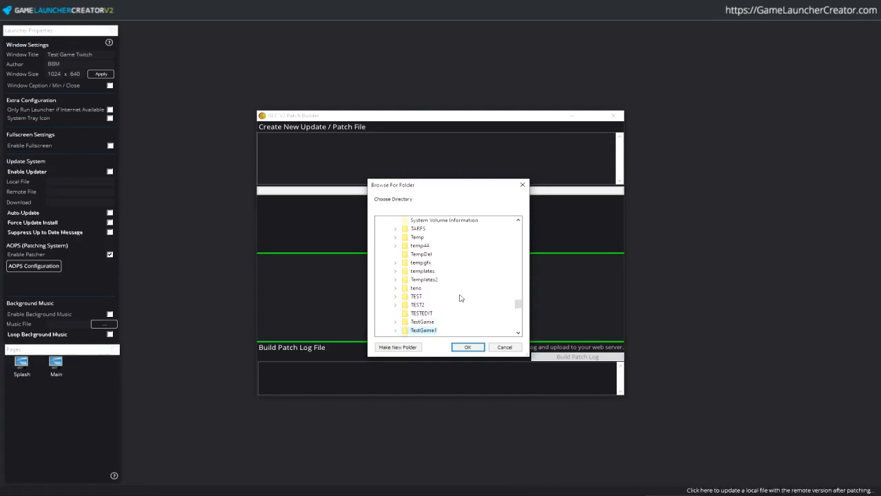
key(Down)
key(Down)
key(Down)
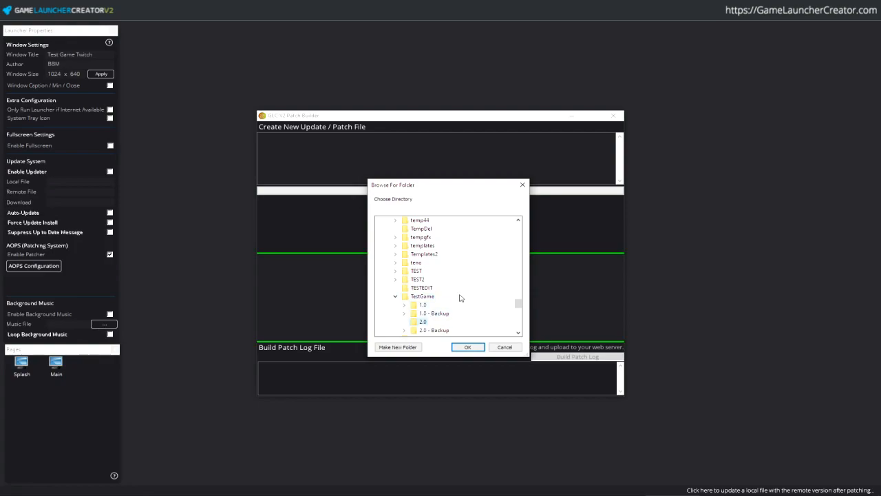
click(467, 347)
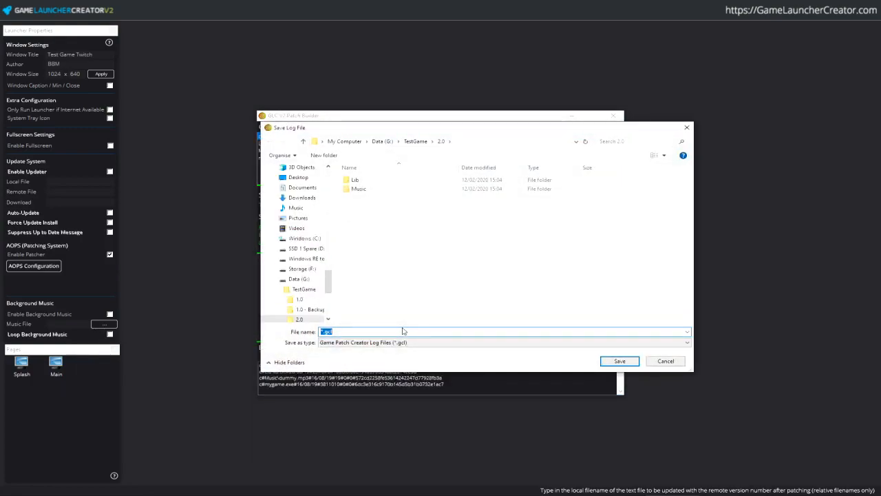
- Save the patch log over the existing testgame.gcl in TestGame and close the builder
key(Home)
key(Delete)
text(test)
click(425, 142)
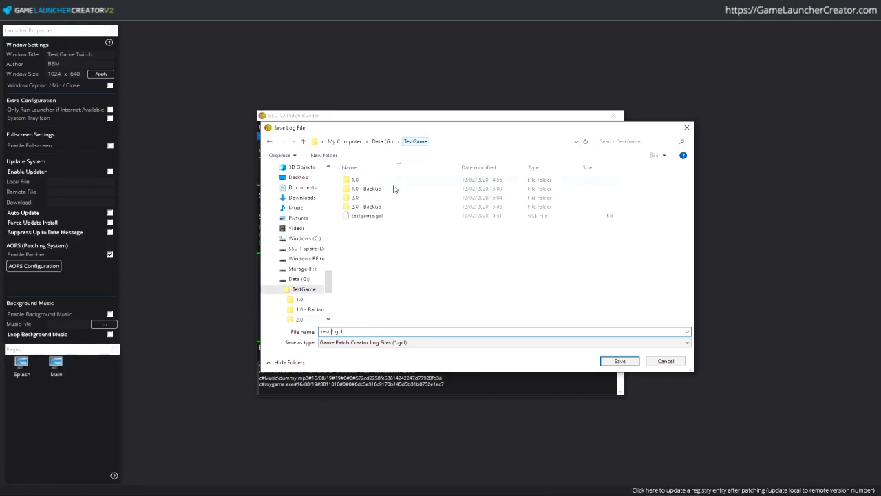
click(365, 216)
key(Return)
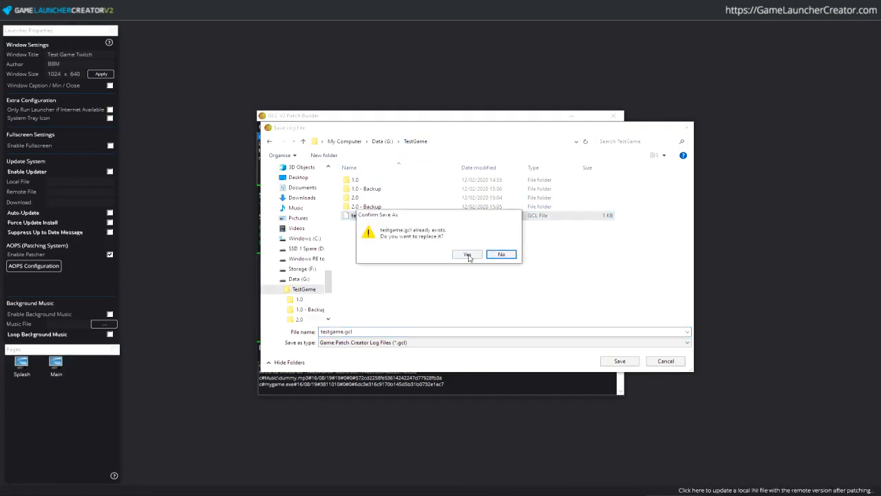
click(468, 253)
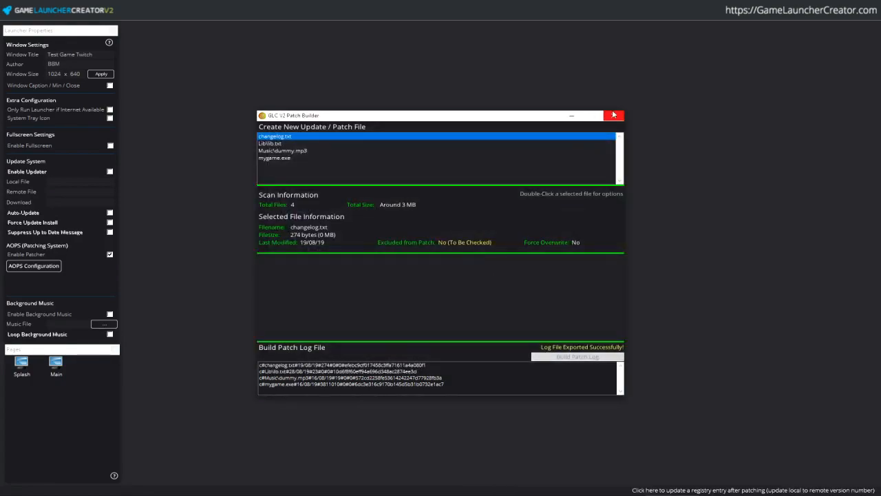
click(613, 115)
click(551, 323)
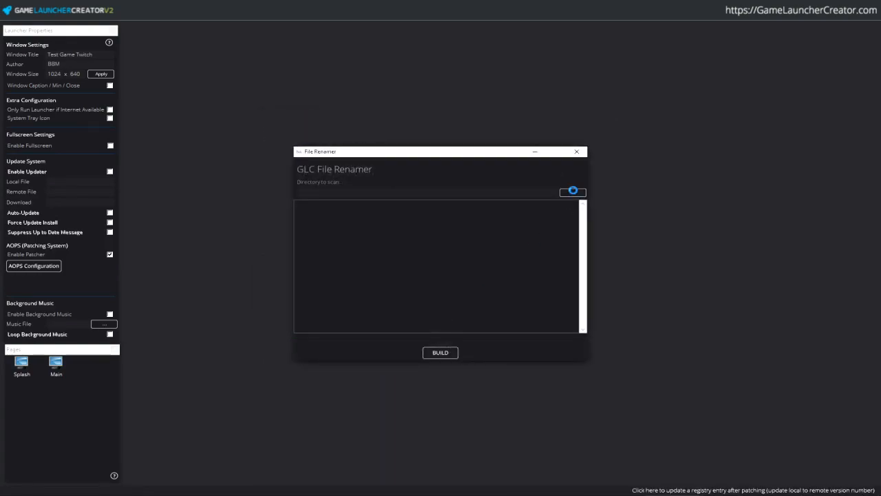
- Run the renamer on G:\TestGame\2.0, producing changelog.txttlg and mygame.exetlg
click(572, 191)
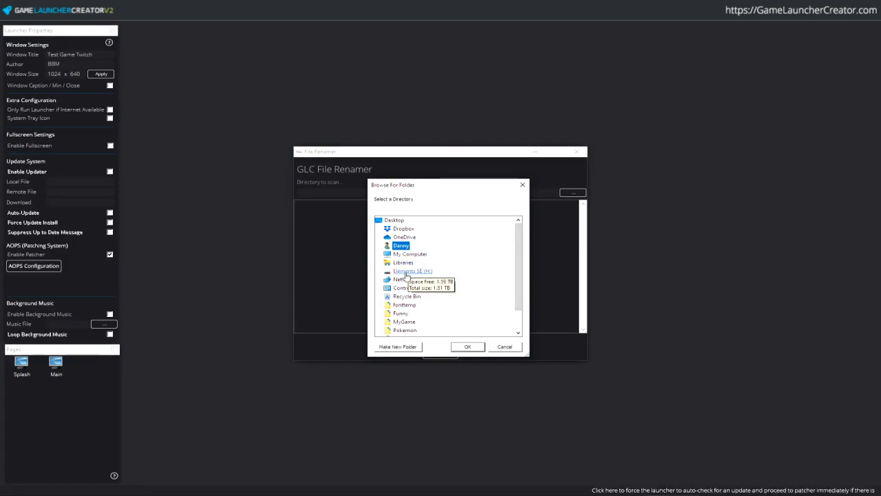
double_click(410, 253)
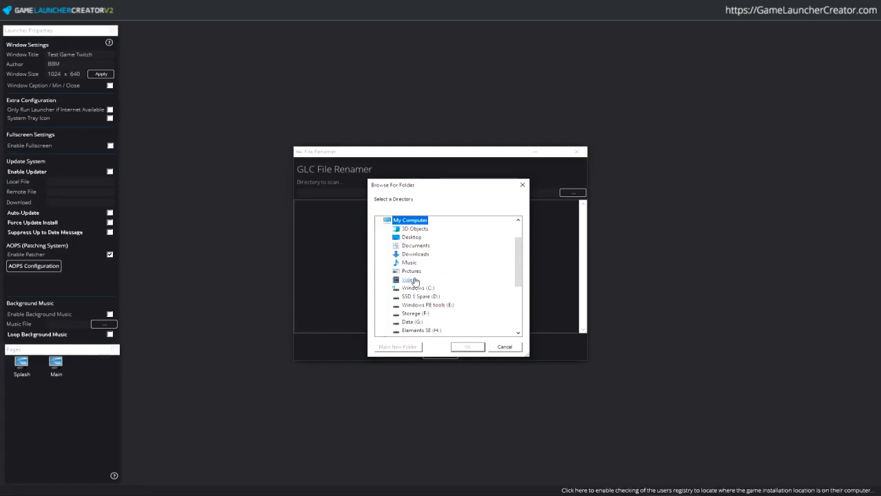
double_click(423, 330)
click(416, 330)
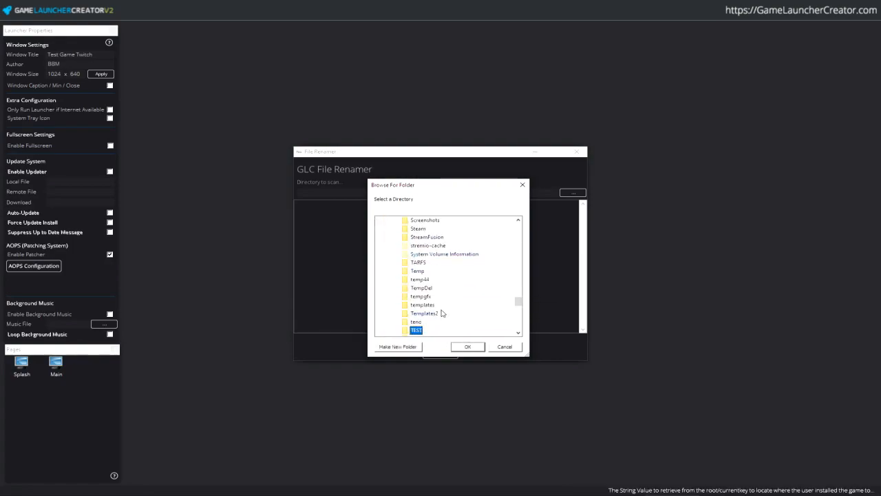
key(Down)
key(Down)
key(Down)
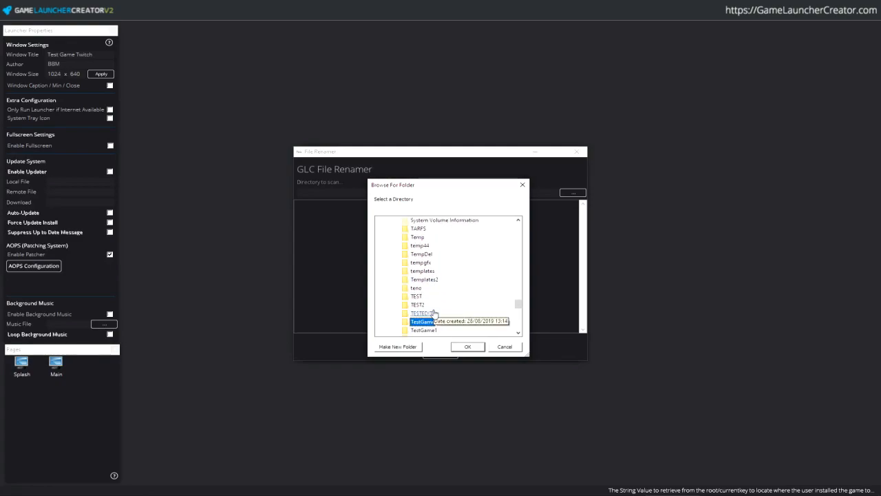
key(Right)
key(Right)
key(Down)
key(Down)
key(Right)
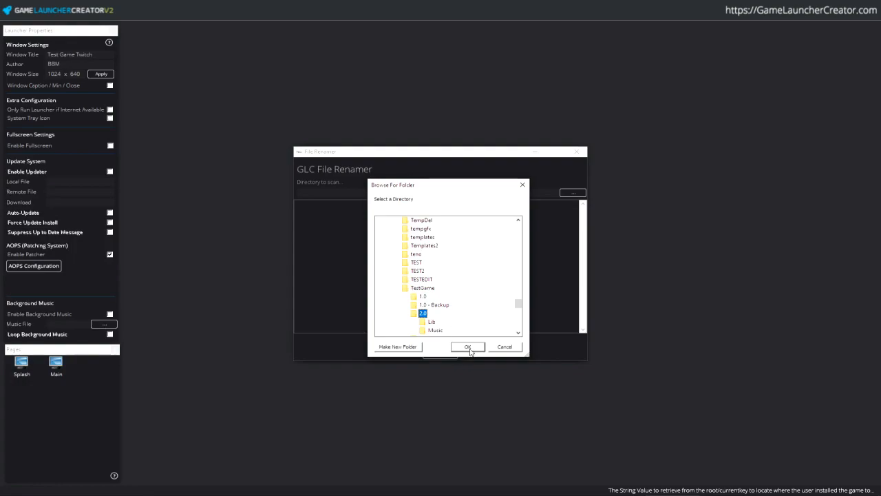
click(467, 347)
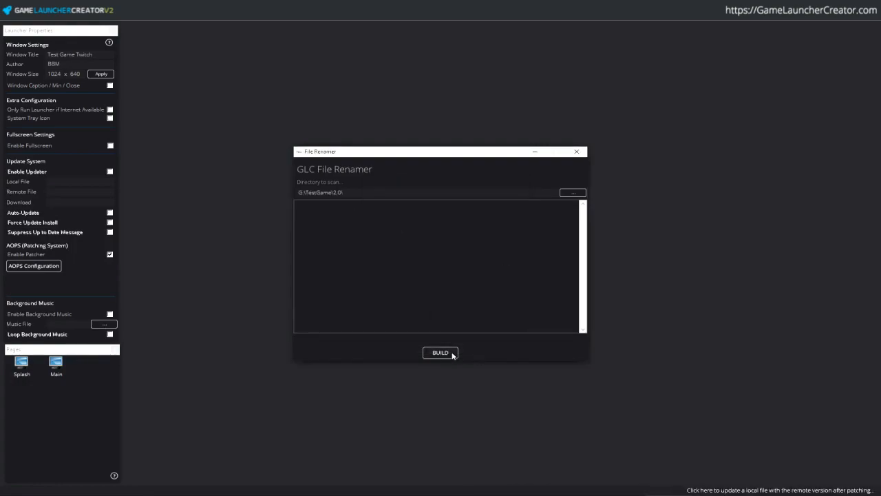
click(453, 353)
- Close the renamer and verify the renamed files in the 2.0 folder
click(577, 151)
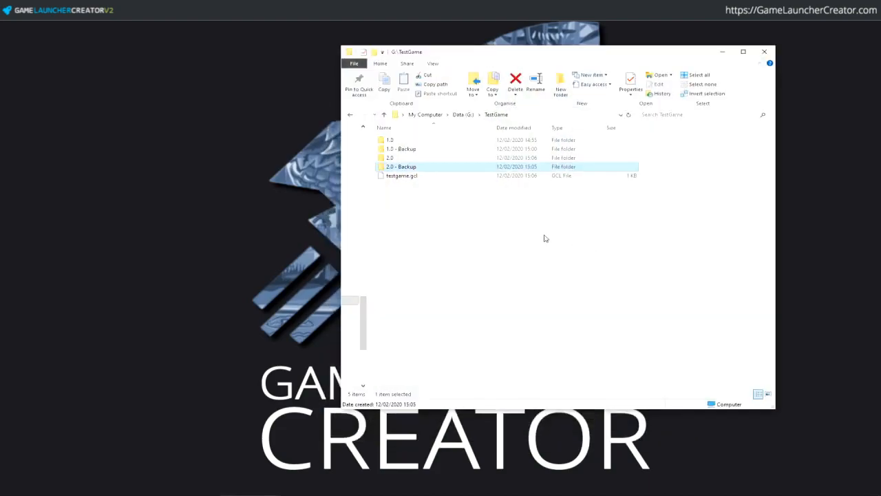
click(393, 158)
double_click(393, 158)
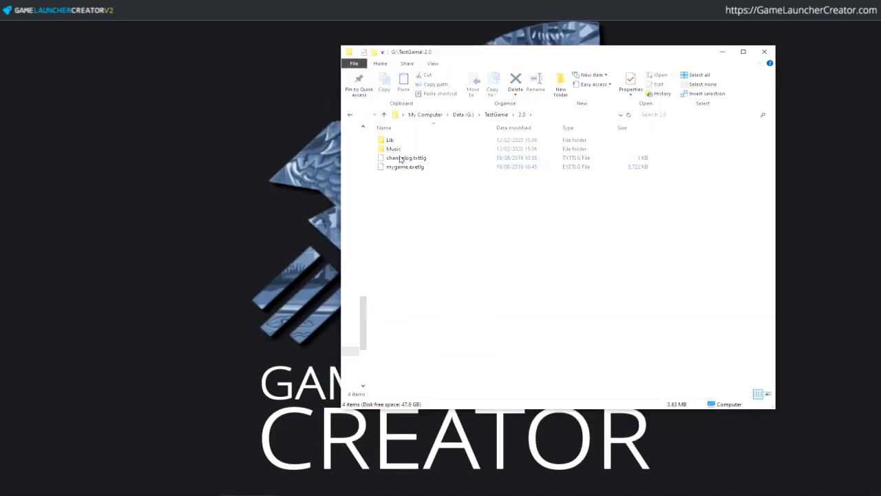
click(496, 114)
click(406, 176)
- Look over the server's testdir files, testgame.gcl and version.txt, in FileZilla
key(alt+Tab)
click(426, 199)
click(432, 250)
click(436, 208)
key(Up)
key(alt+Tab)
- Upload testgame.gcl to the server's testdir, replacing the existing copy
drag(488, 49, 160, 58)
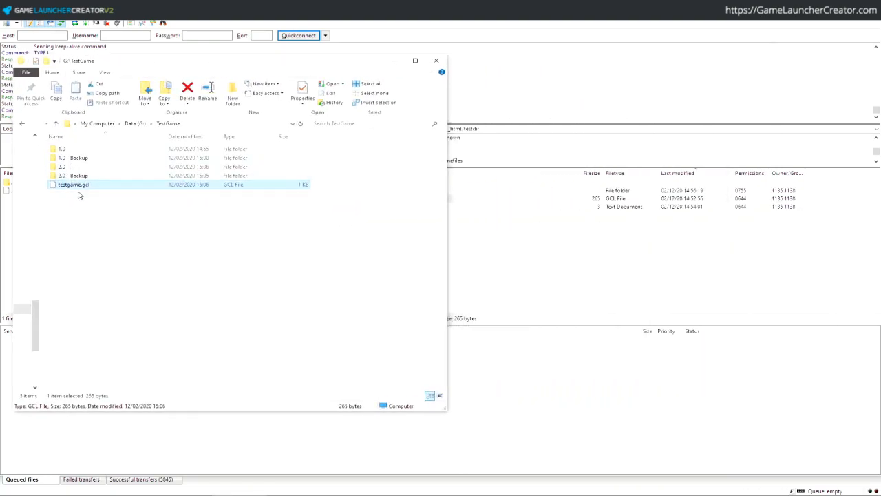
drag(80, 187, 619, 227)
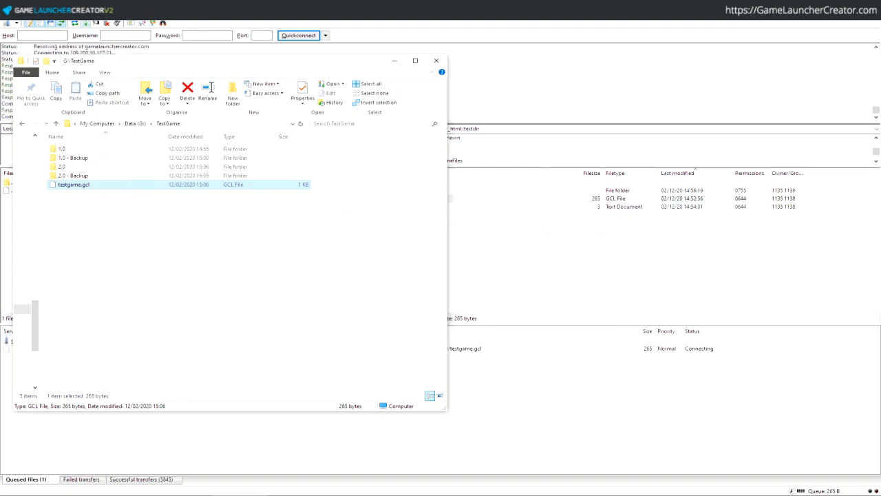
click(485, 308)
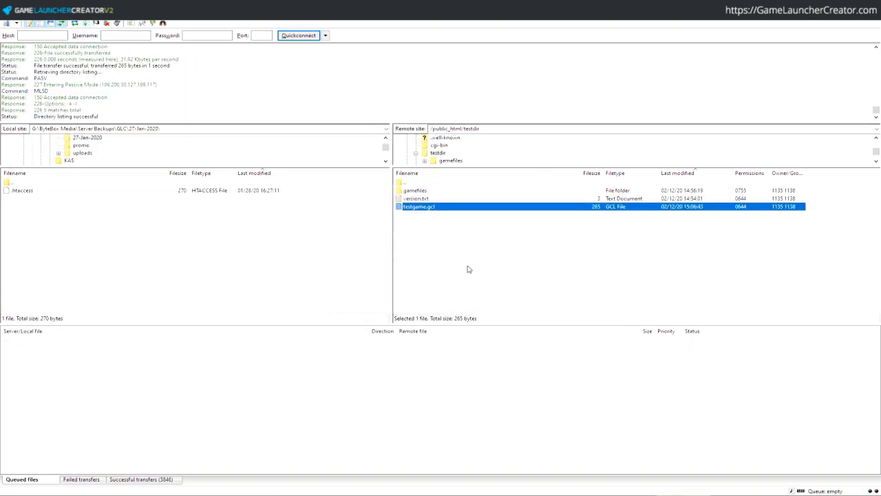
- Upload all four 2.0 items into the server's gamefiles folder, overwriting the old files
double_click(421, 191)
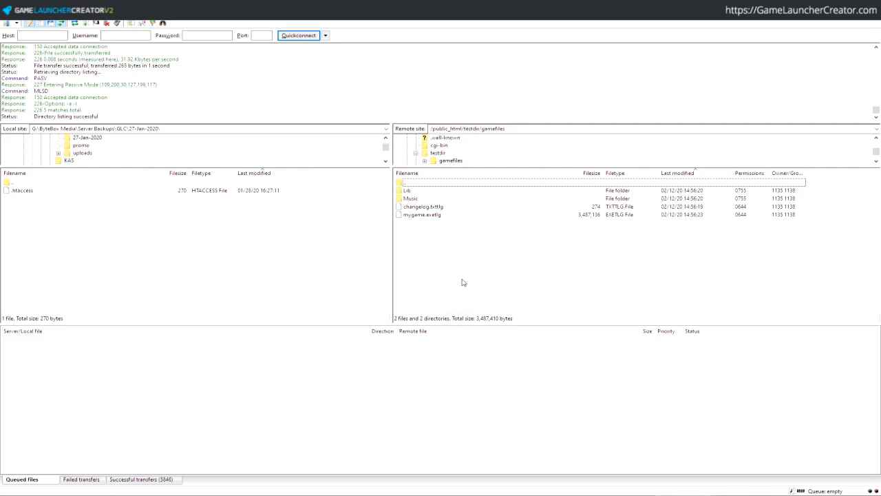
key(alt+Tab)
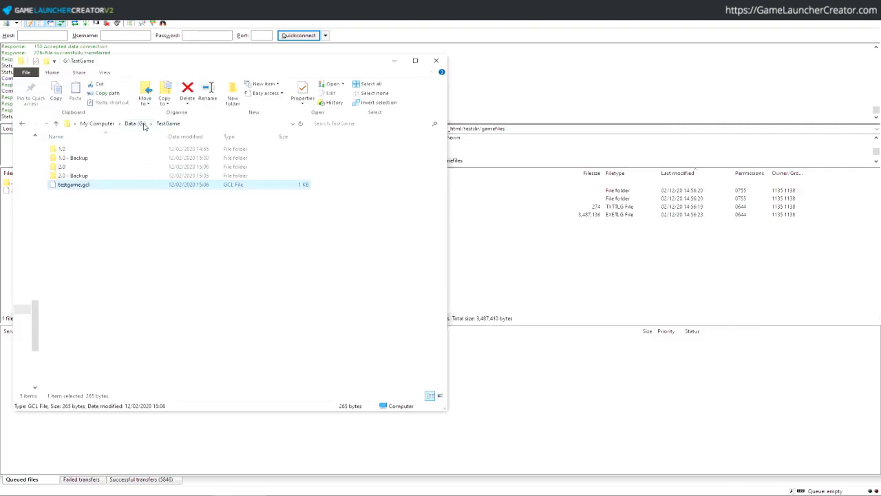
double_click(87, 167)
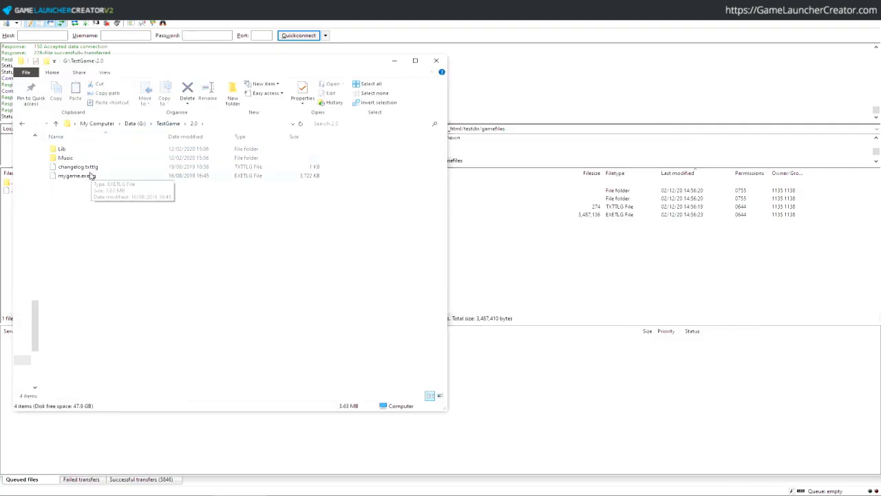
drag(88, 197, 578, 257)
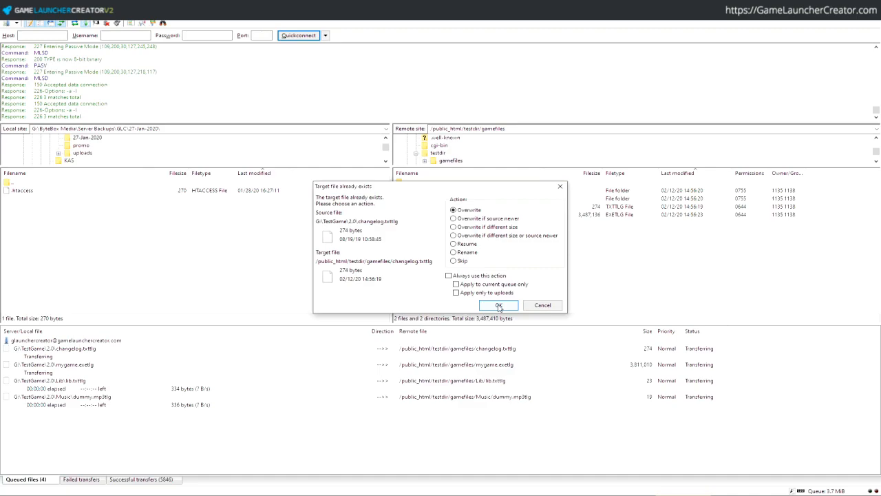
click(499, 307)
click(479, 276)
click(496, 304)
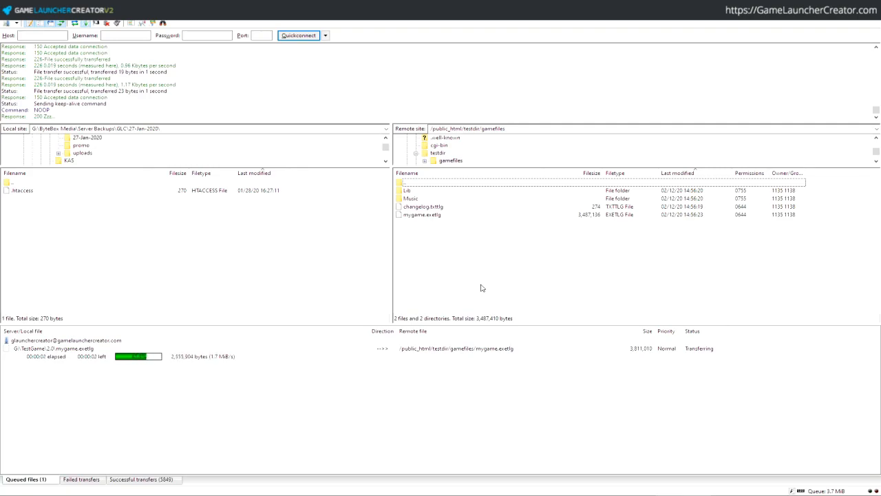
- Edit the server's version.txt from 1.0 to 2.0 through View/Edit and re-upload it
double_click(432, 185)
right_click(431, 199)
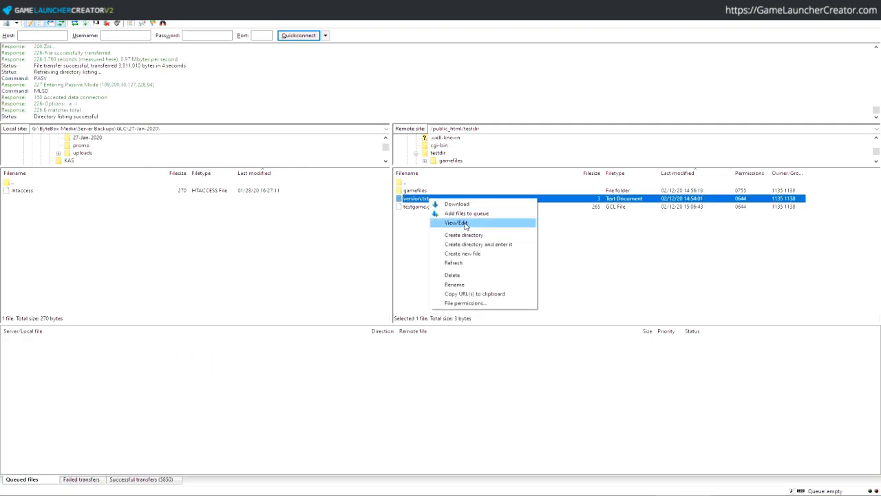
click(451, 223)
click(634, 268)
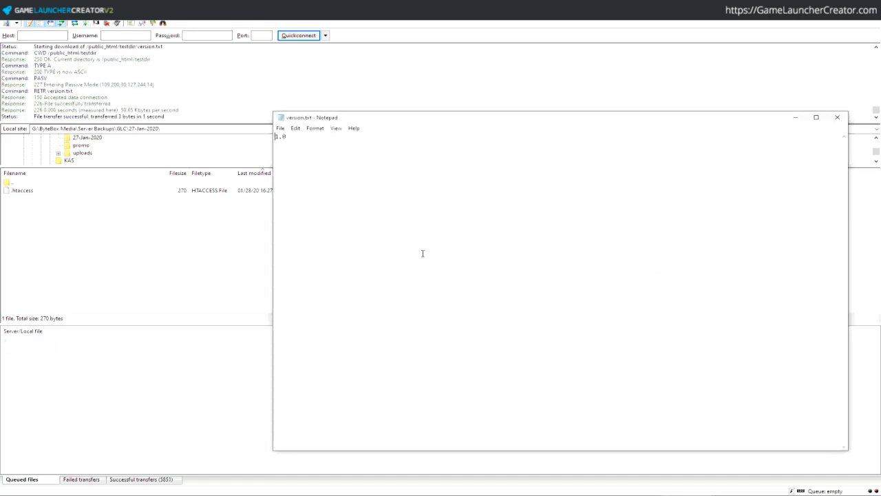
key(Delete)
text(2)
click(837, 117)
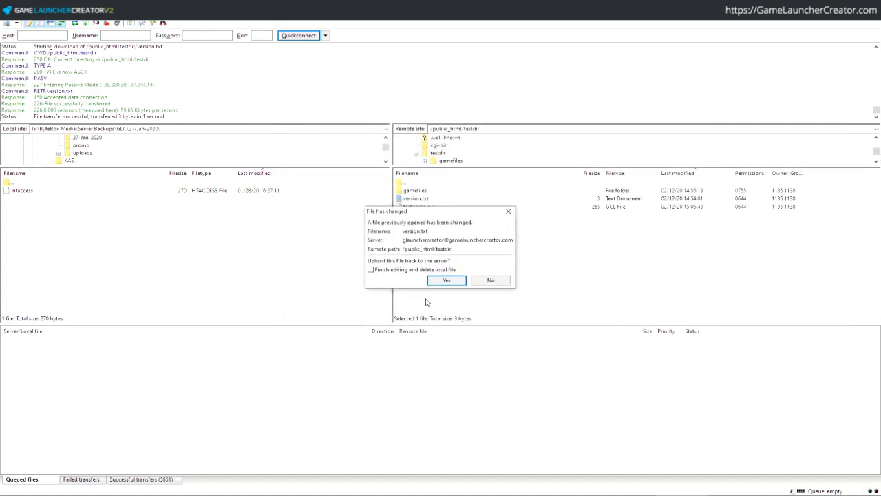
click(446, 280)
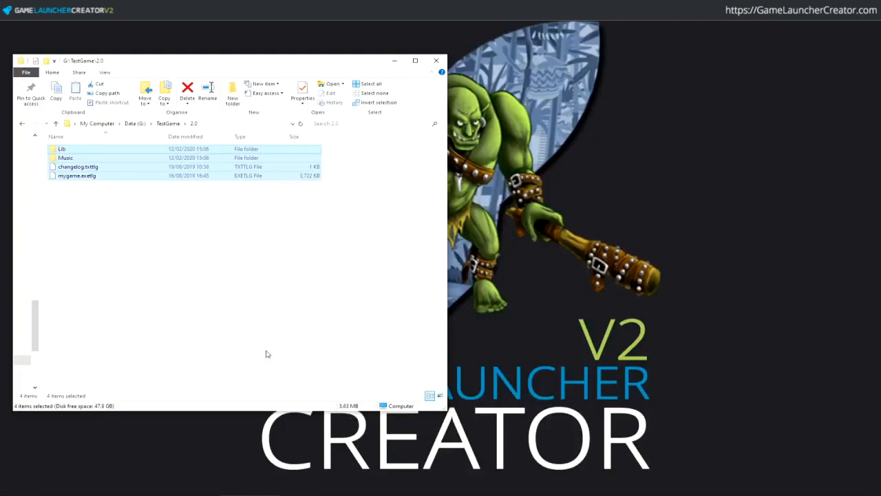
click(269, 355)
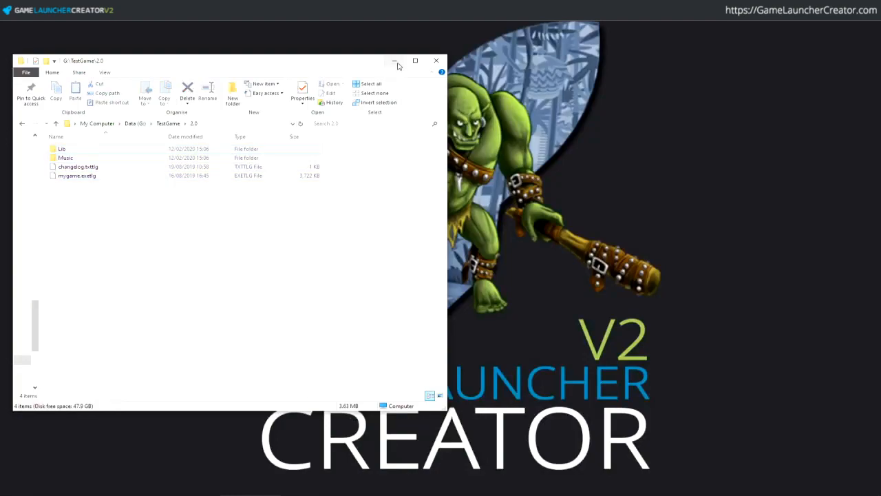
- Run the installed game to confirm it still shows Version 1.0
click(395, 62)
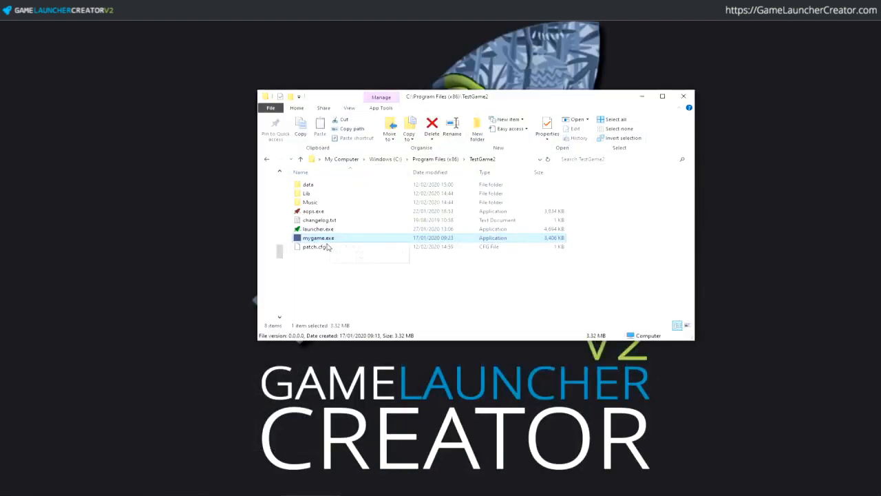
double_click(334, 238)
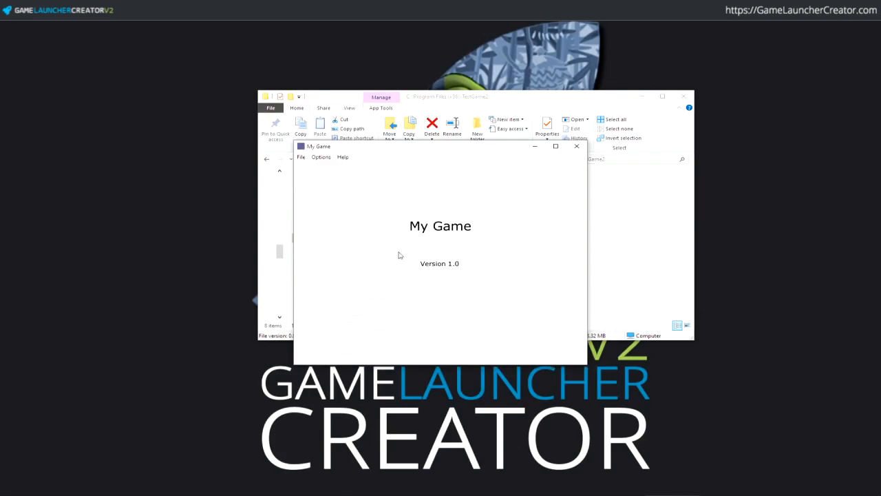
click(576, 146)
- Use the launcher to check for updates and install the 2.0 patch
double_click(334, 229)
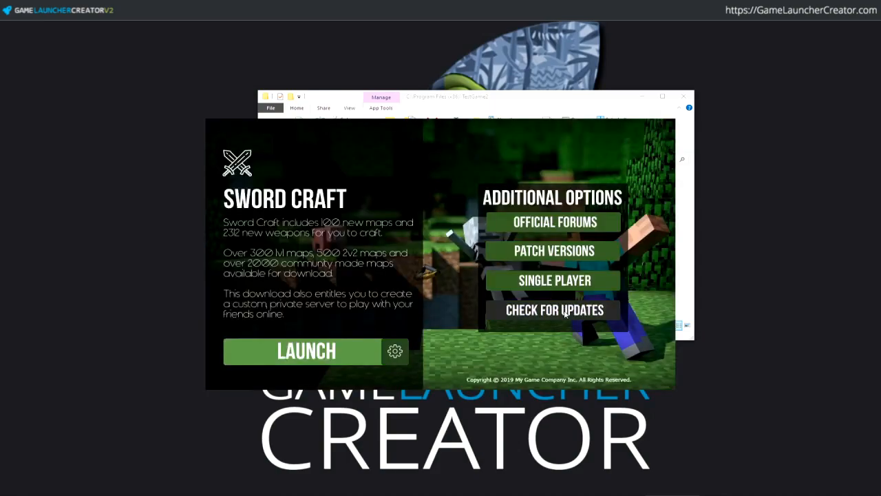
click(568, 312)
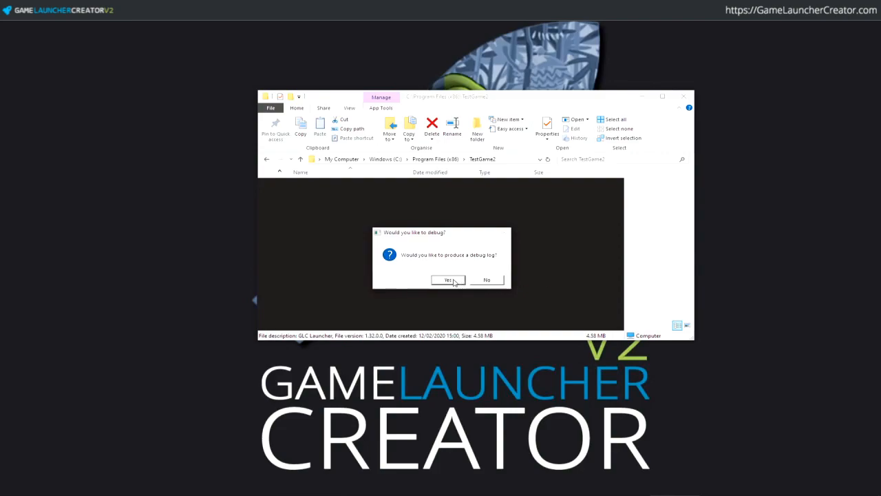
click(451, 280)
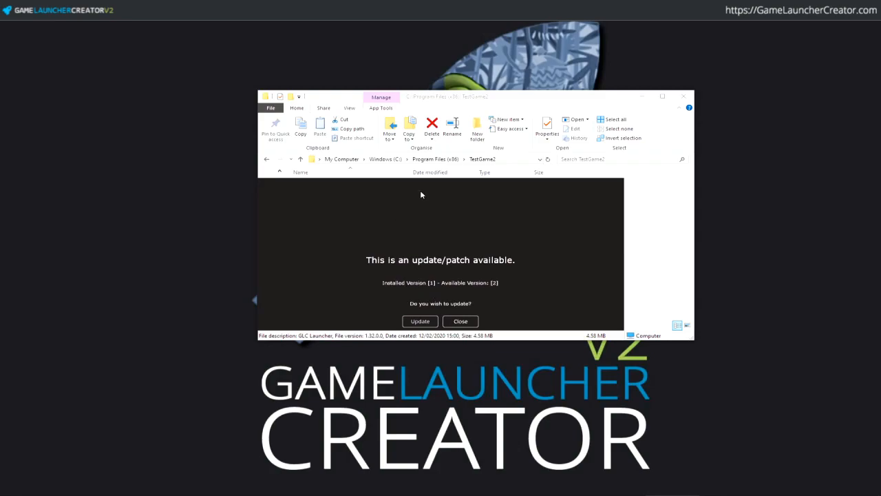
click(427, 322)
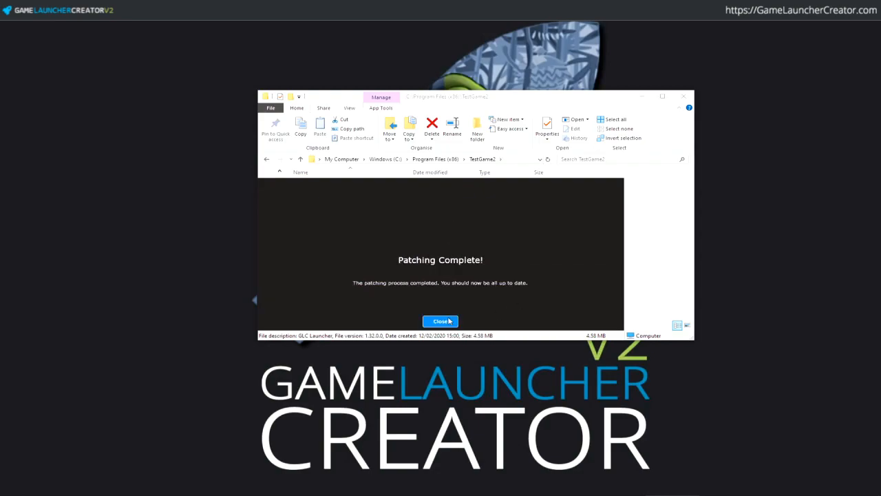
click(448, 321)
- Relaunch the game from the launcher and verify it reports Version 2.0
double_click(328, 247)
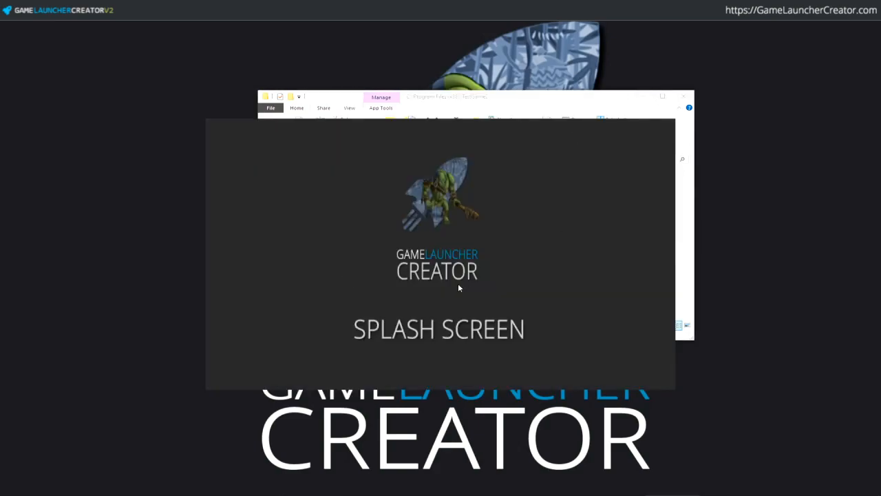
click(336, 352)
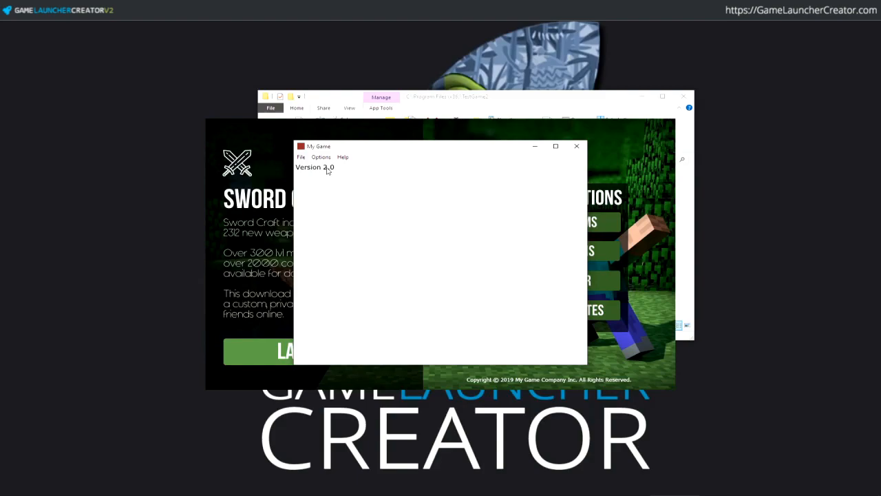
click(581, 145)
- Open the TestGame2 folder's mygame.exe in Notepad++, declining reloads of files.lst and testgame.gcl
click(490, 100)
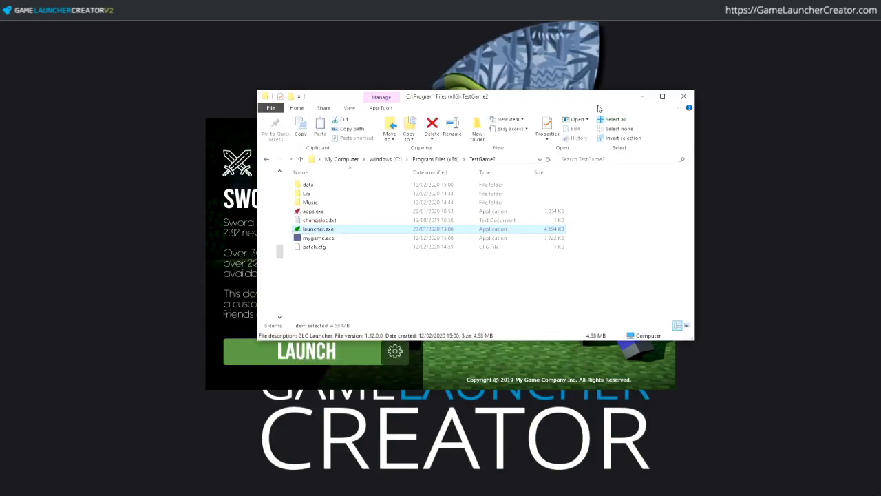
drag(490, 100, 581, 88)
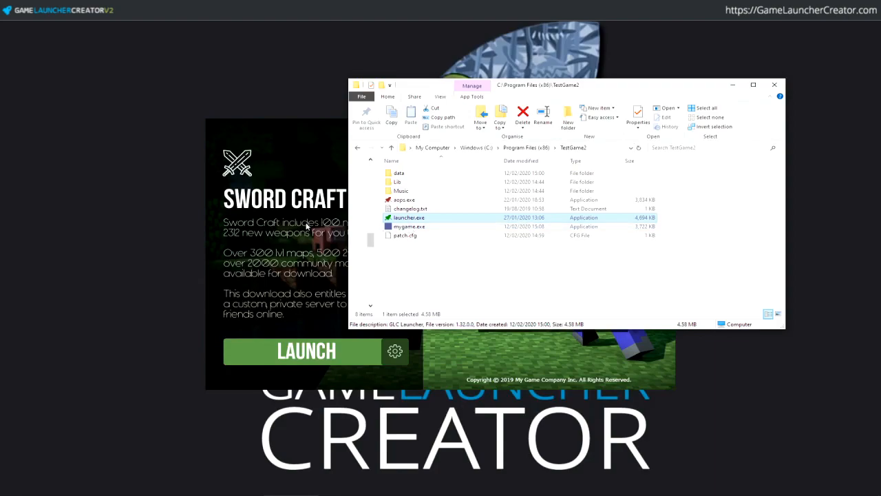
click(311, 194)
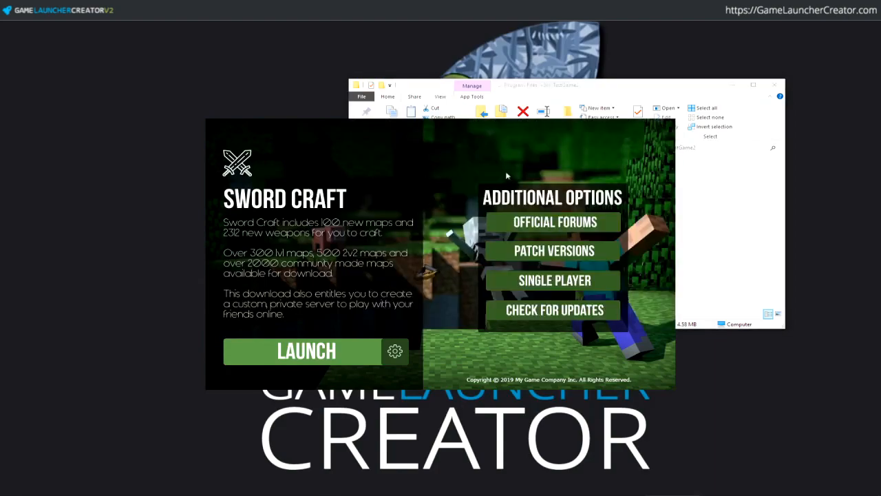
click(583, 279)
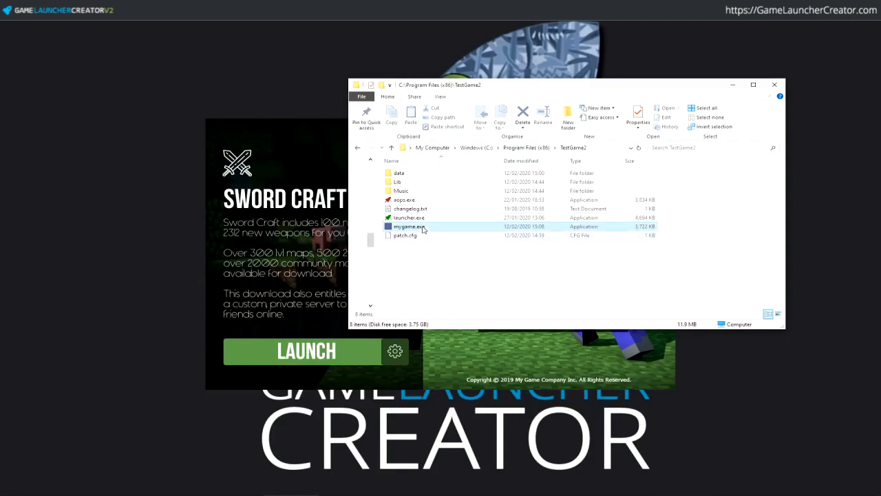
right_click(422, 227)
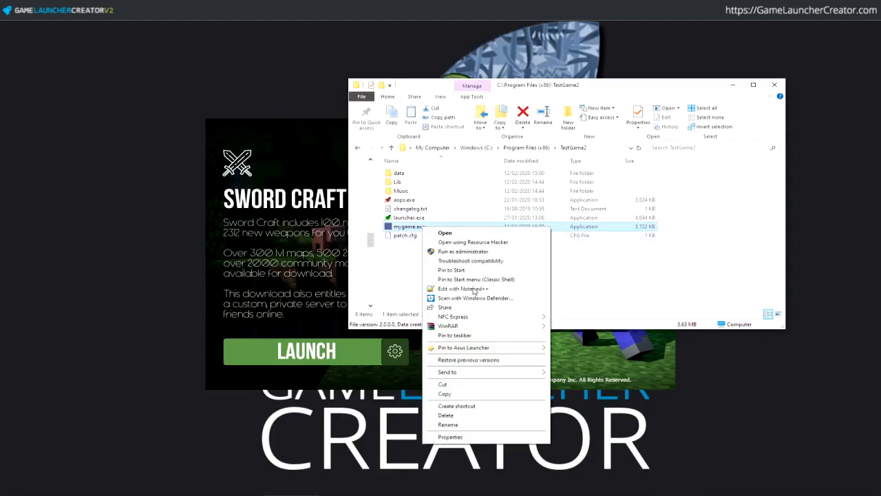
click(463, 288)
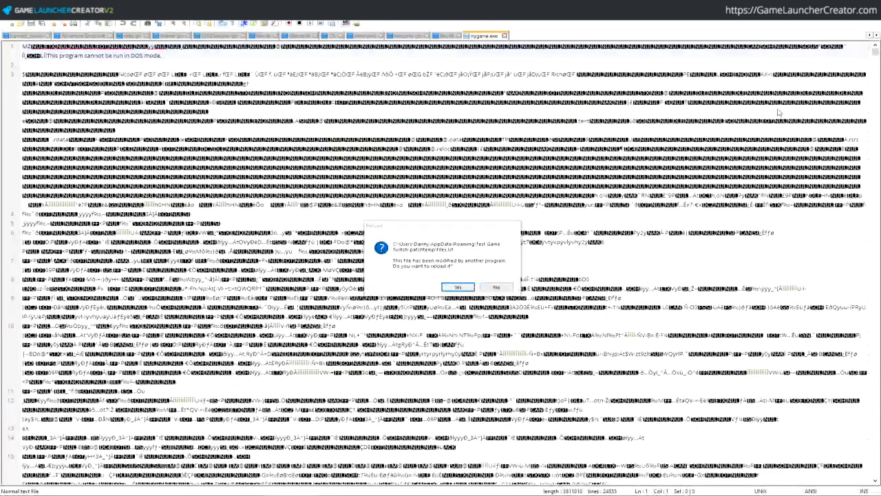
click(494, 288)
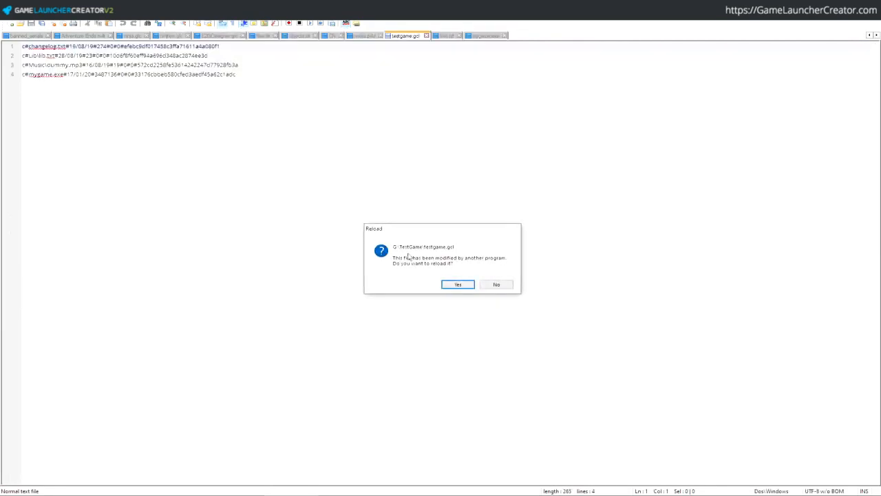
click(502, 287)
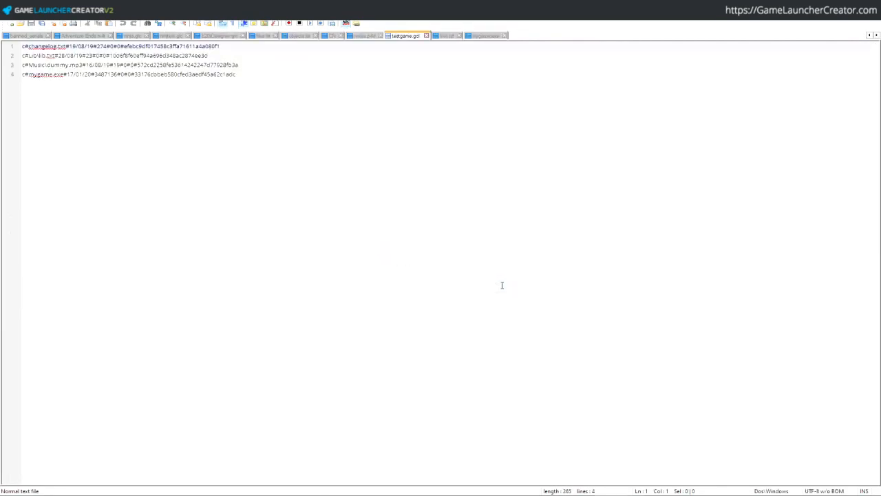
- Insert junk text into mygame.exe, then start the SwordCraft launcher's update check
click(488, 36)
click(176, 74)
text(fdhsjkfhjksdhfjkdhsfjksdhfjkdhsfjhsdjkhfjkashdhajhjkas dhdfjkhasdjkhfjkasdhfhjkasdhjkfhsjkadhfjkhjkhksd)
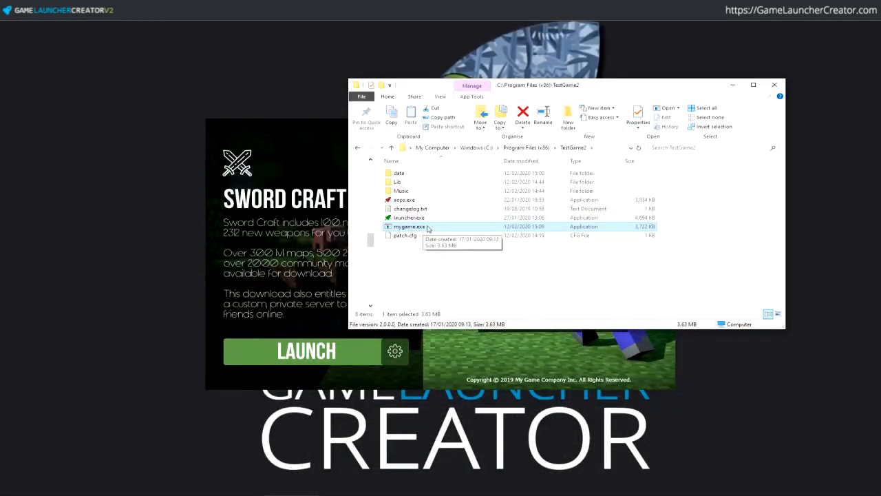
double_click(427, 228)
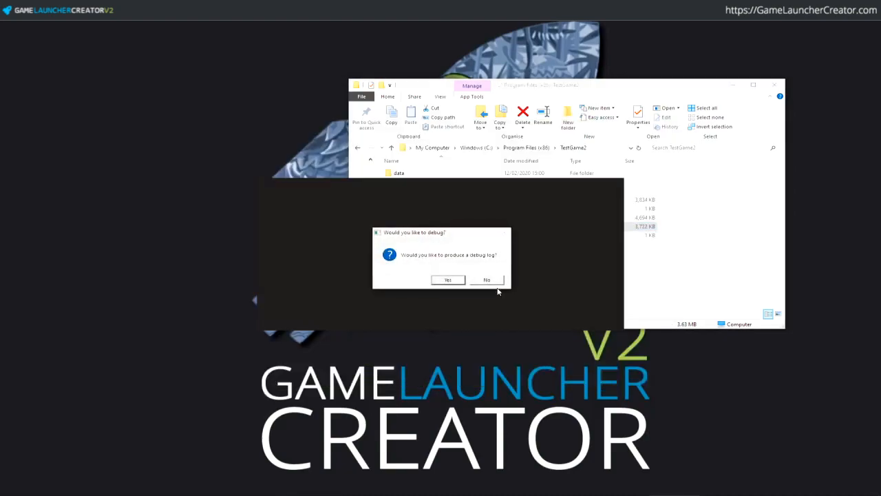
- Accept the debug log, force the update despite being current, and close the completion message
click(455, 279)
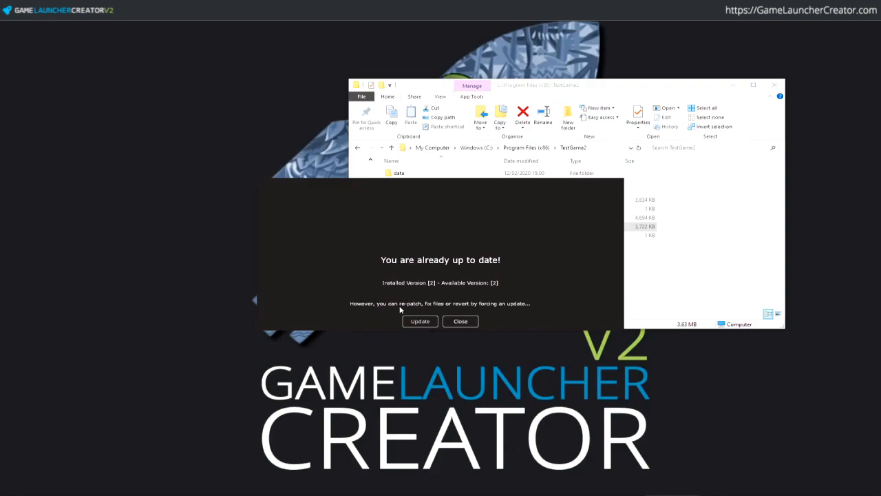
click(424, 322)
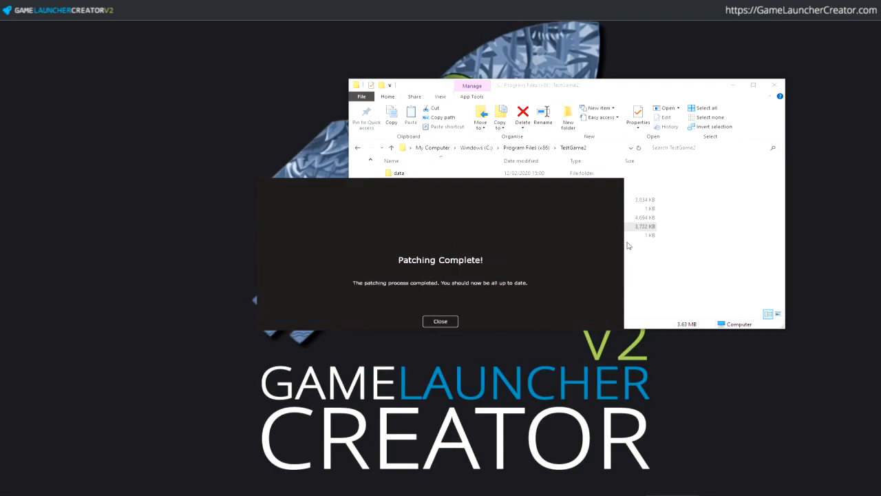
click(441, 320)
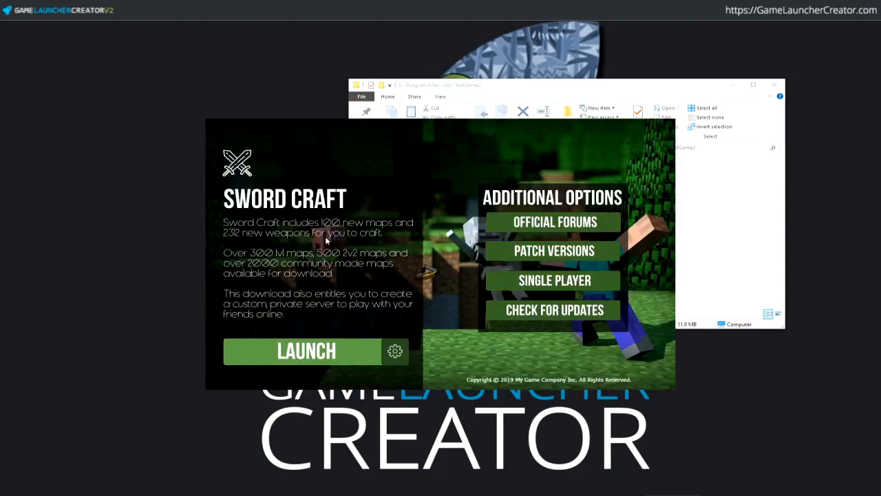
- Reopen mygame.exe in Notepad++, answer both reload prompts, and type 'sahsdj' into it
click(738, 264)
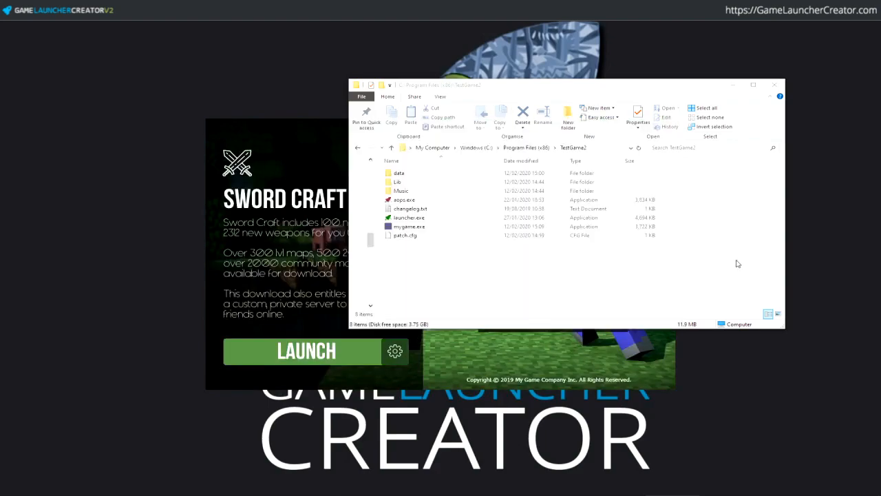
right_click(418, 227)
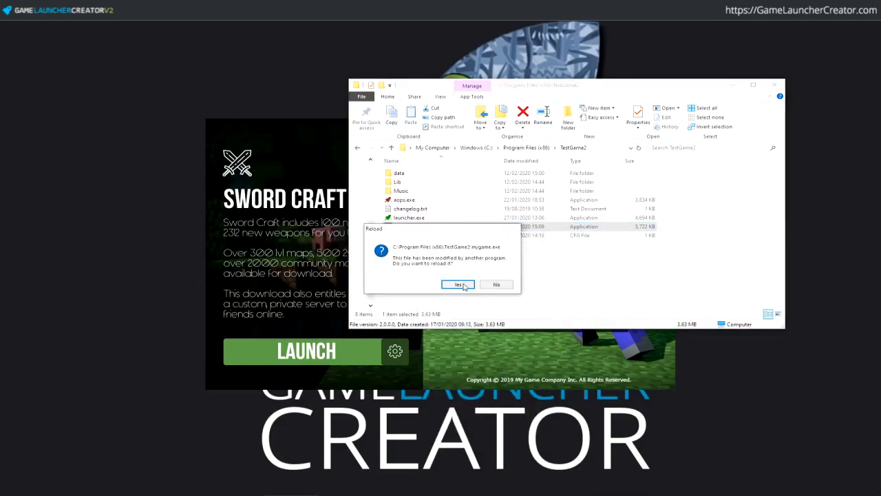
click(490, 284)
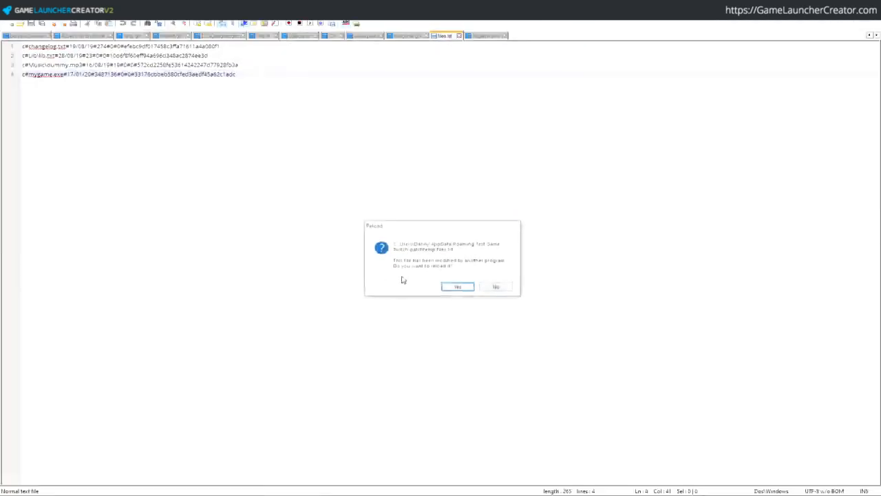
click(497, 287)
click(491, 35)
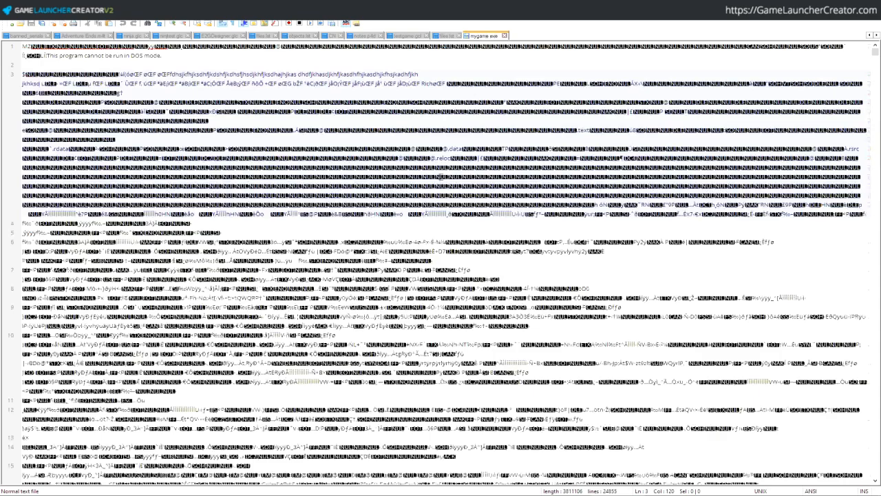
text(sahsdj)
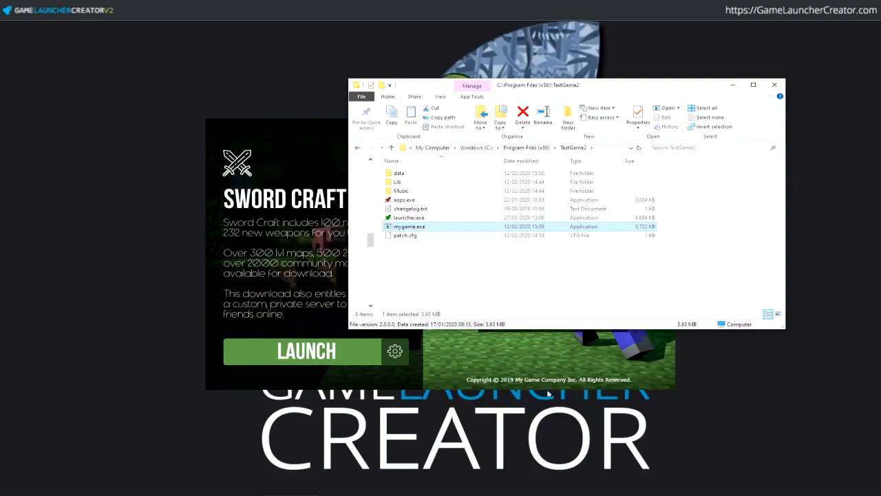
- Launch the damaged game and dismiss the resulting 16-bit incompatibility errors
click(306, 347)
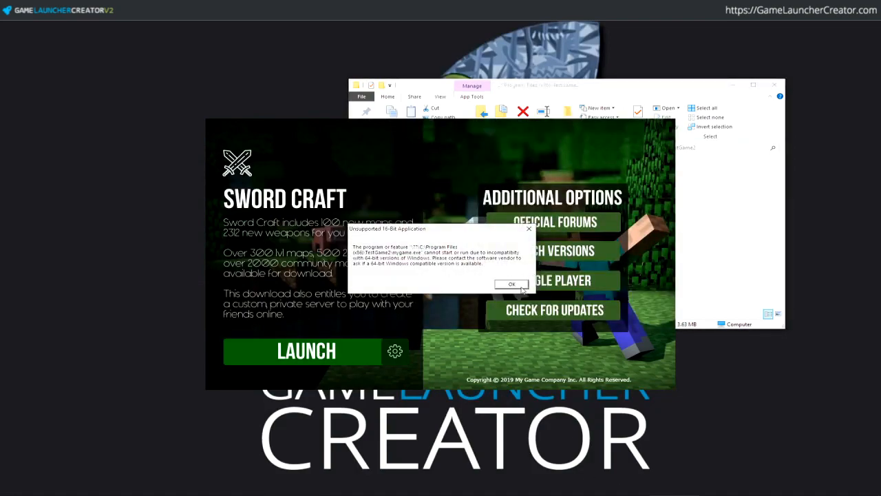
click(521, 288)
click(315, 351)
click(321, 356)
click(335, 364)
click(509, 287)
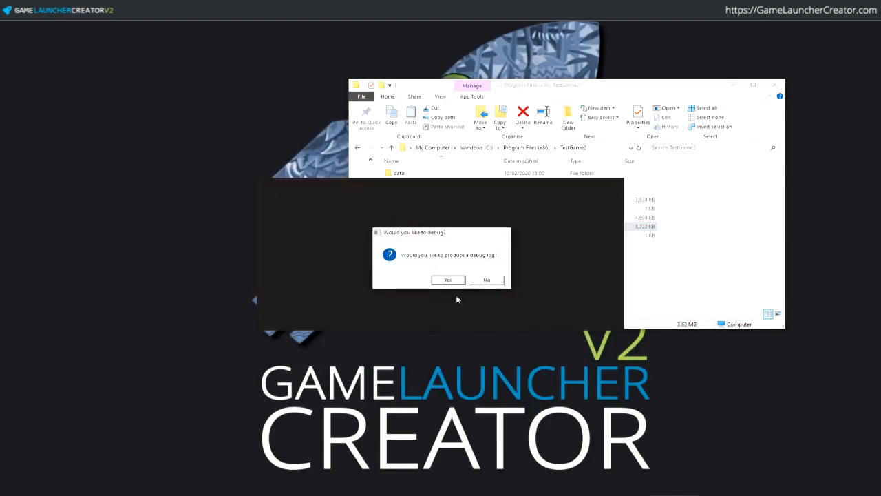
- Accept the debug log and force a re-patch, then launch the repaired game and close My Game
click(449, 279)
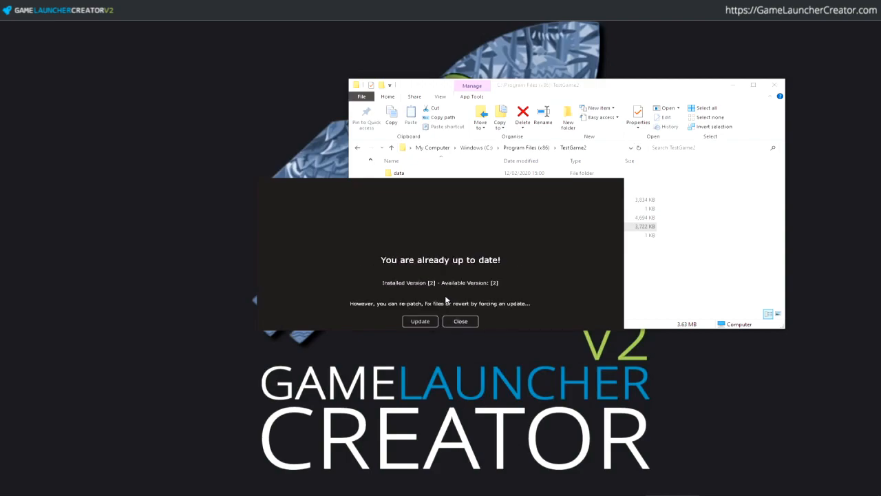
click(421, 324)
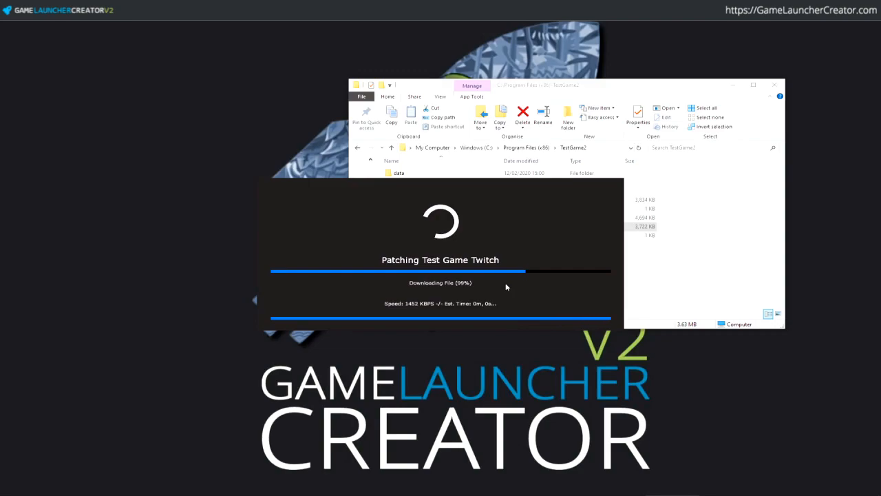
click(451, 322)
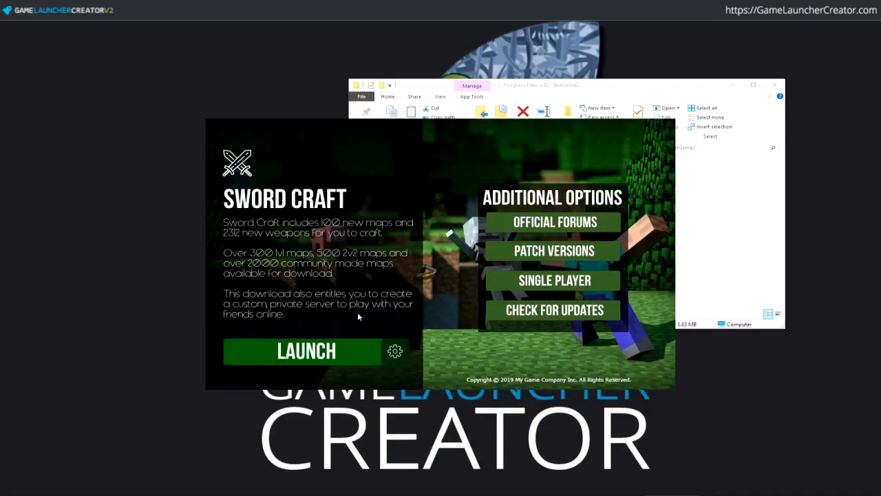
click(361, 351)
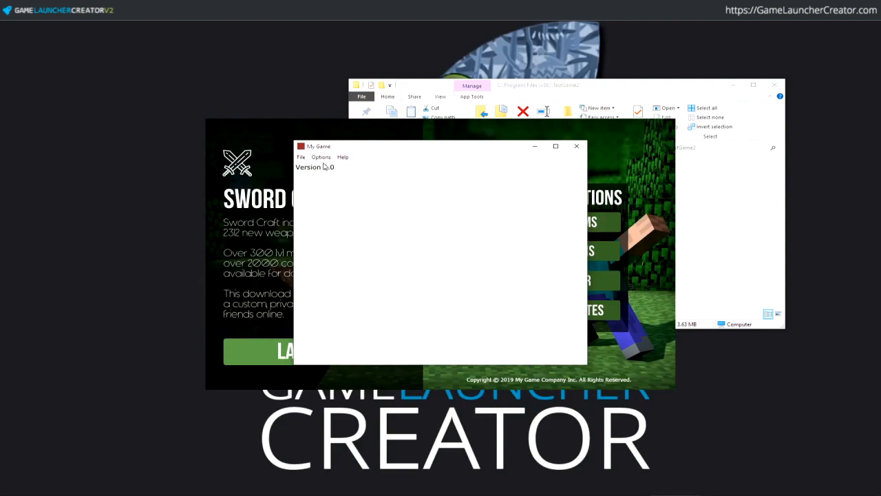
click(577, 146)
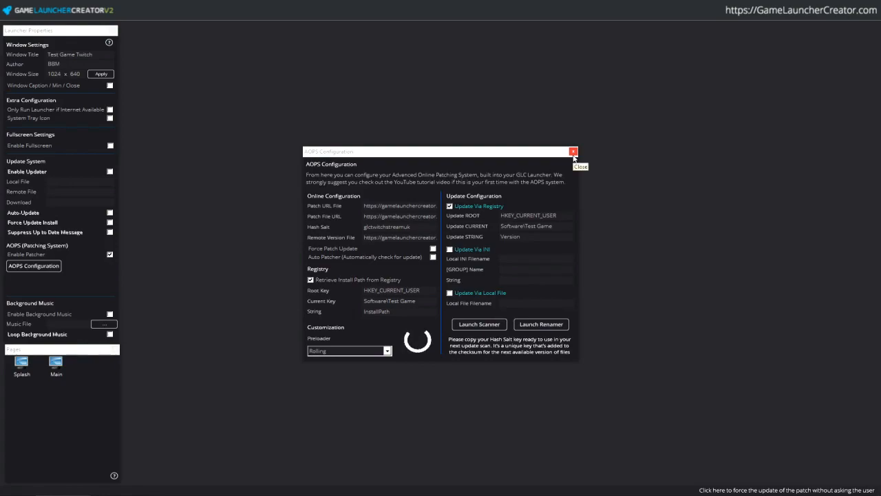
- Close AOPS Configuration, check for a newer Game Launcher Creator release, then trigger the launcher's update check
click(573, 152)
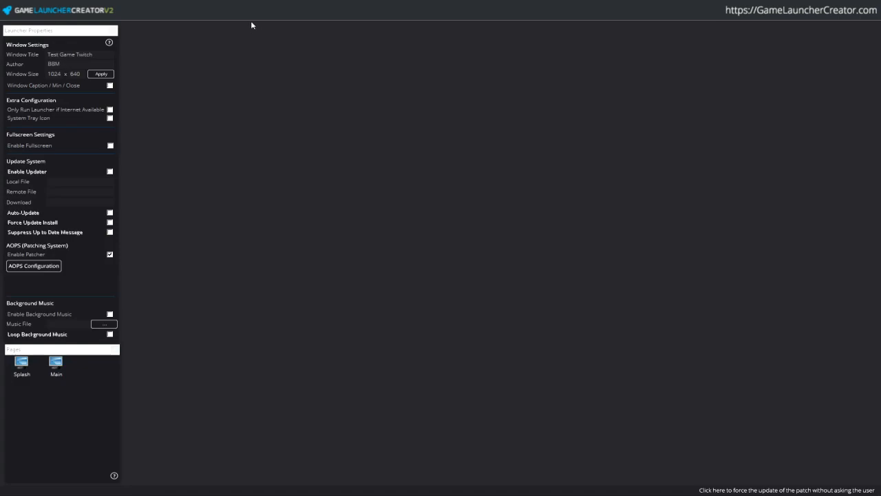
click(131, 21)
click(160, 68)
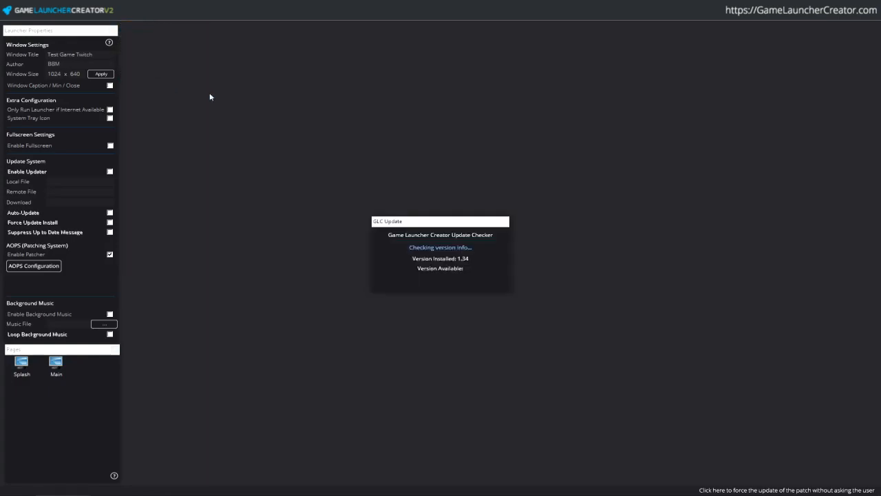
click(441, 281)
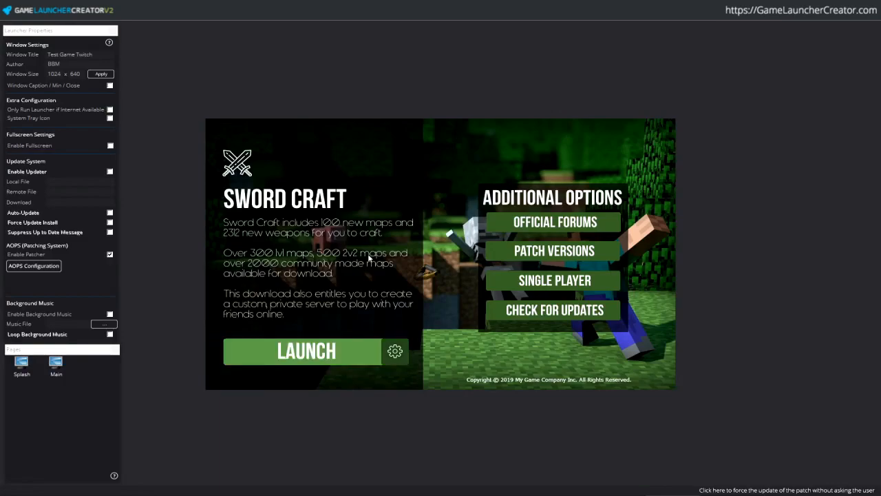
click(585, 311)
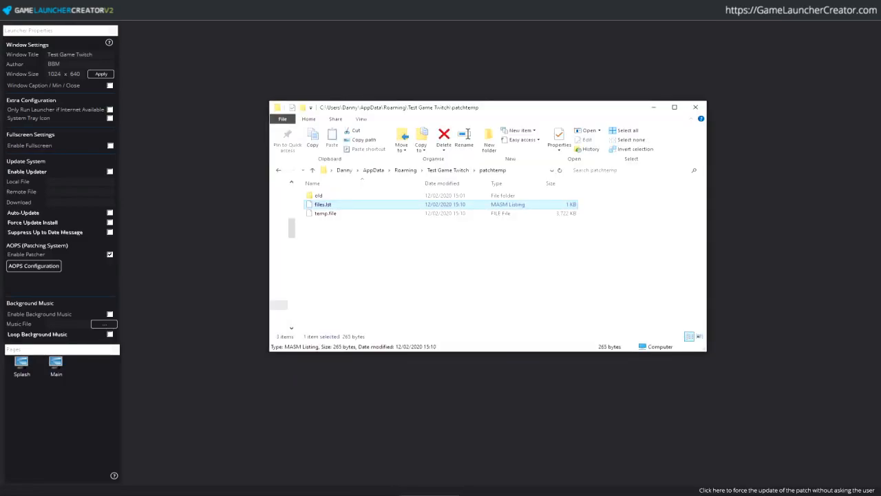
- Look inside patchtemp's old folder, return to Test Game Twitch, and minimise Explorer
click(393, 274)
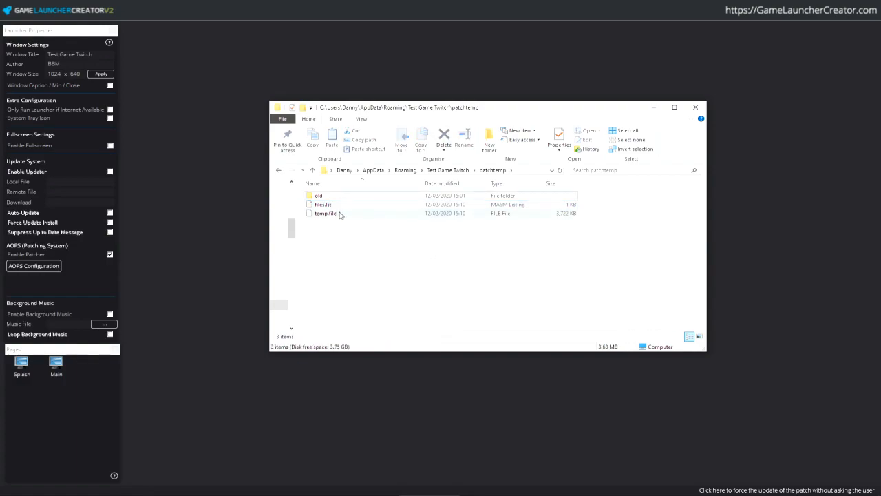
double_click(319, 196)
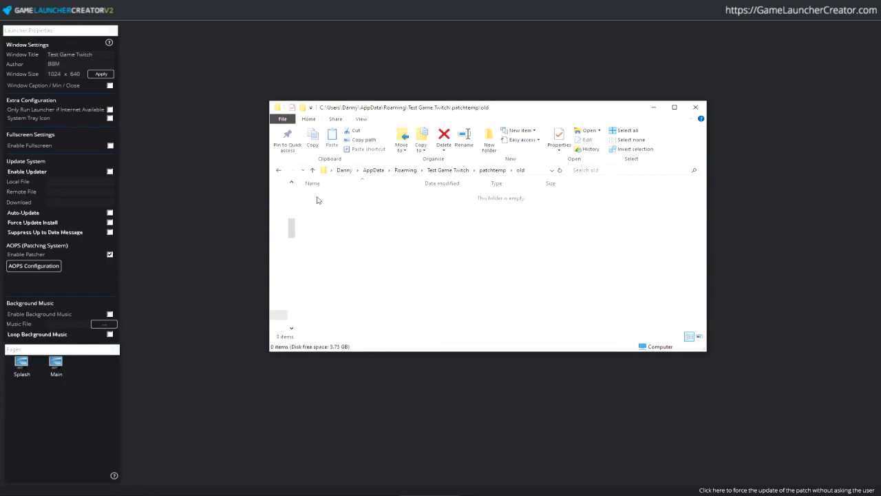
click(448, 170)
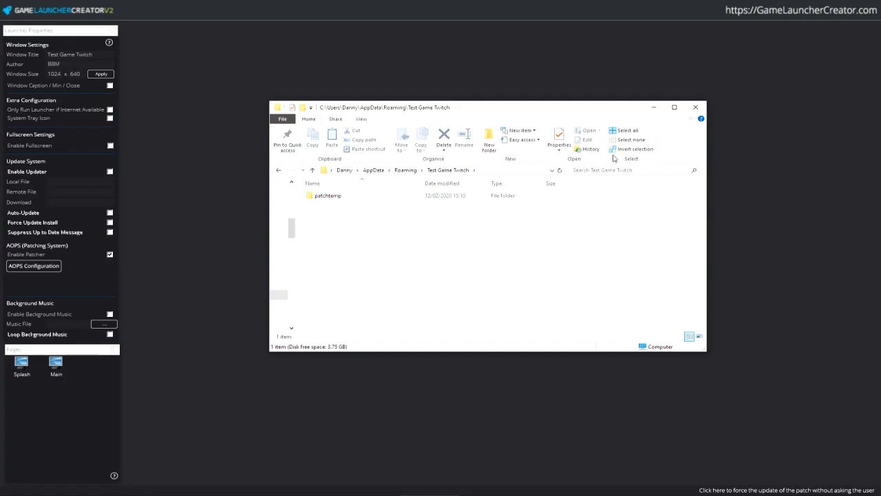
click(653, 108)
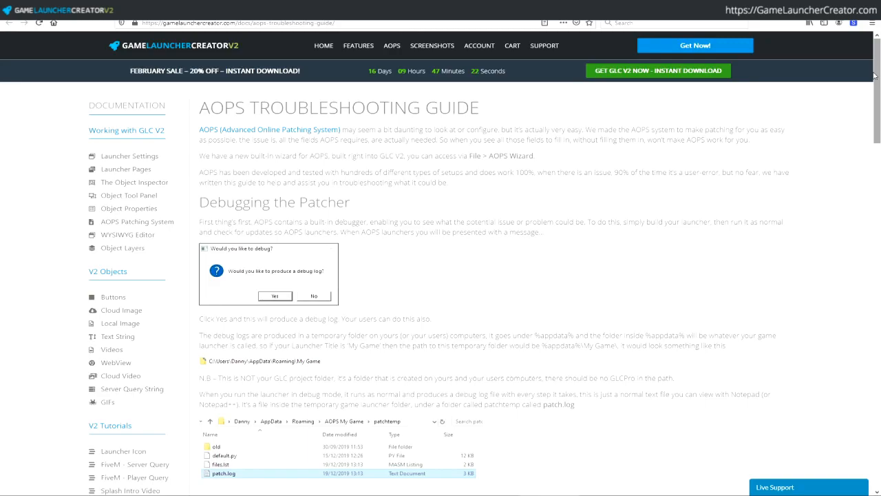
- Scroll through the AOPS Troubleshooting Guide's patching Stages 1–8
scroll(879, 85, down, 2)
drag(879, 106, 879, 160)
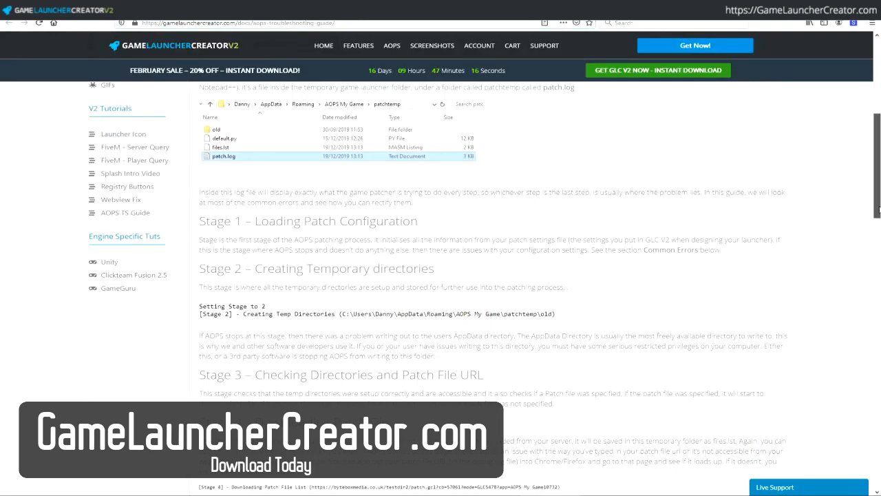
scroll(397, 105, down, 3)
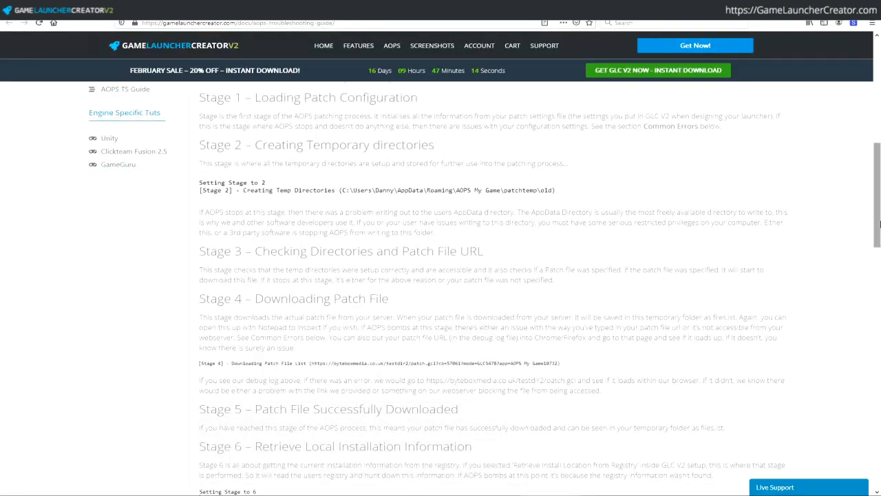
drag(878, 213, 801, 253)
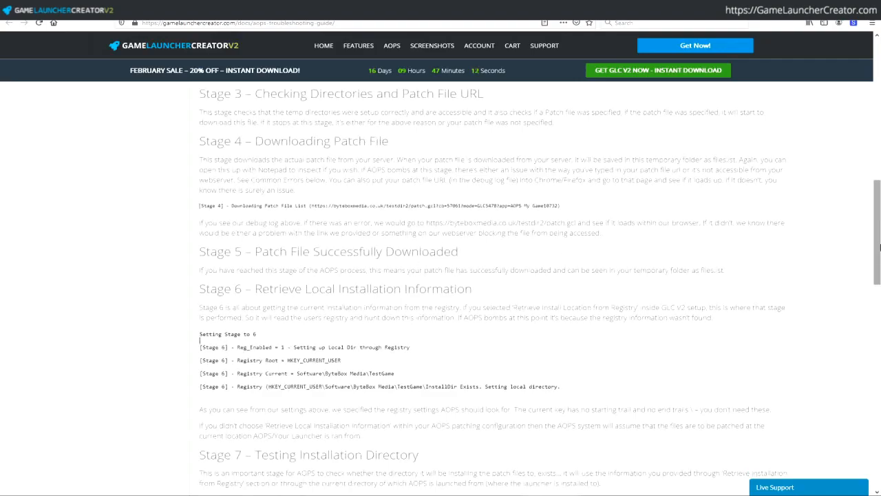
scroll(294, 289, down, 3)
drag(878, 286, 879, 100)
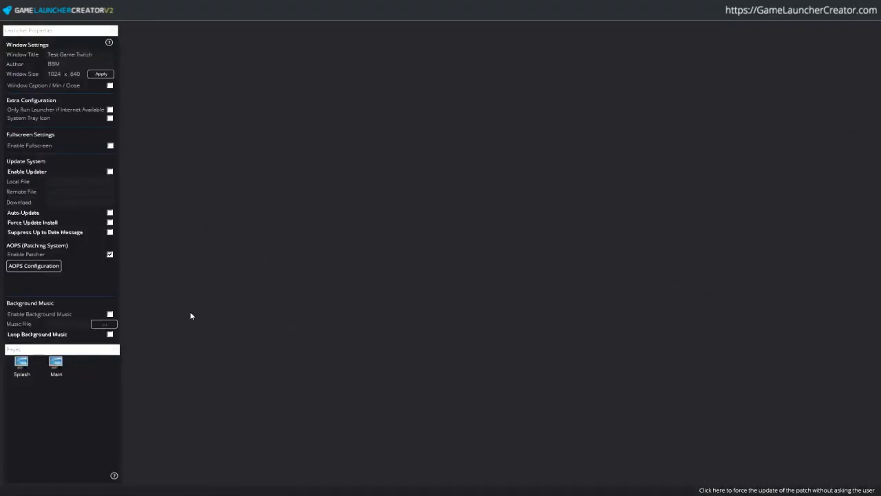